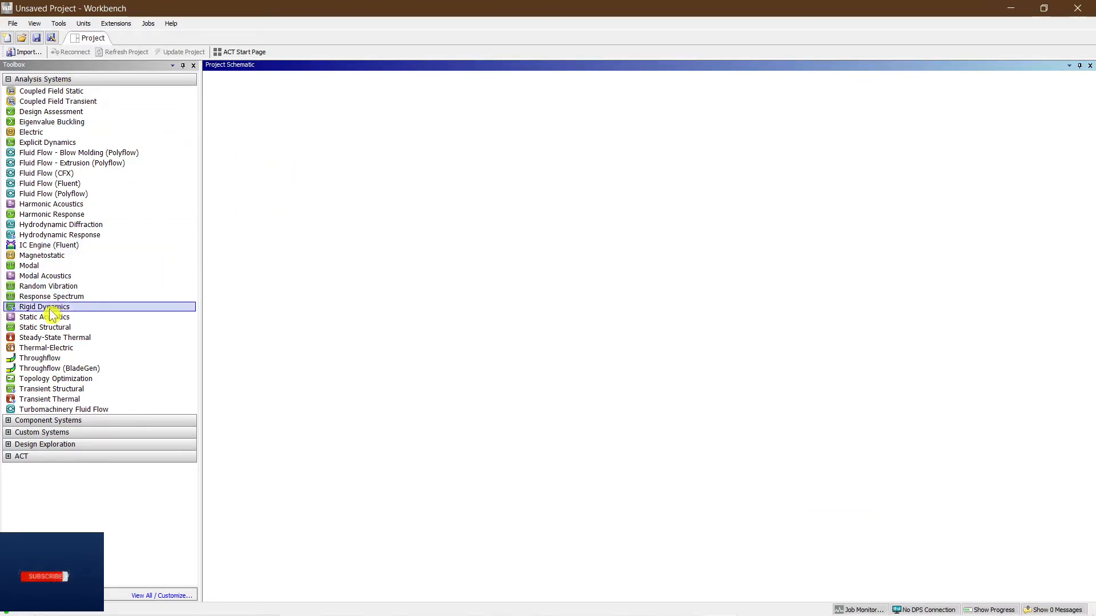
Add a Static Structural analysis system and name it 3D Turss Steel Bridge Model.
{"action": "left_click_drag", "start_coordinate": [49, 331], "coordinate": [224, 132]}
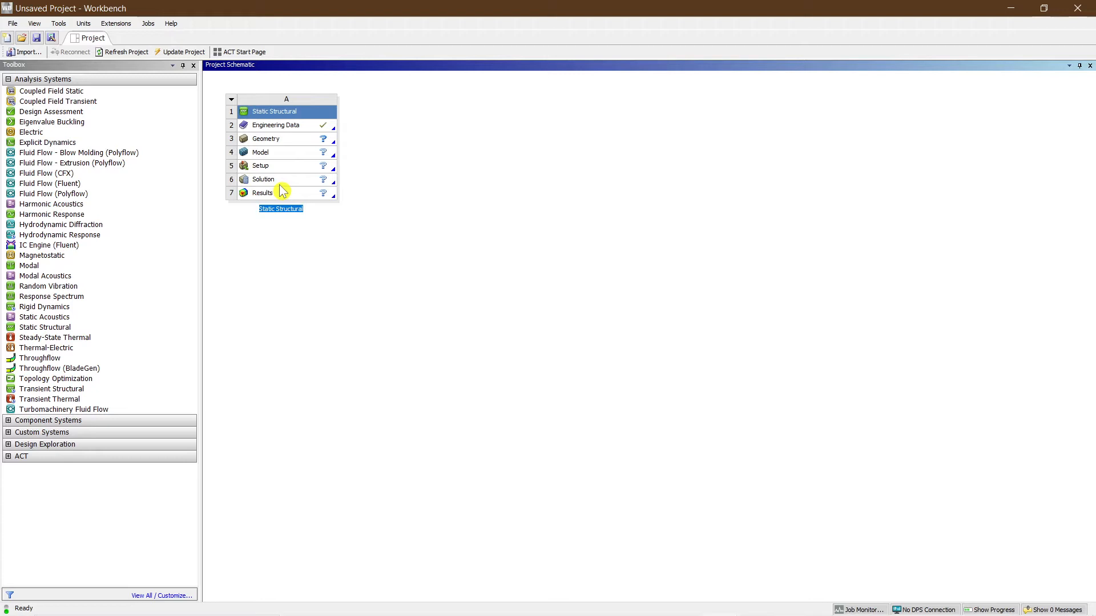
{"action": "type", "text": "3D Turss Bridge Model"}
{"action": "left_click", "coordinate": [275, 209]}
{"action": "type", "text": "Steel"}
{"action": "left_click", "coordinate": [313, 234]}
Open Engineering Data to review the Structural Steel material properties, then return to the project schematic.
{"action": "double_click", "coordinate": [301, 123]}
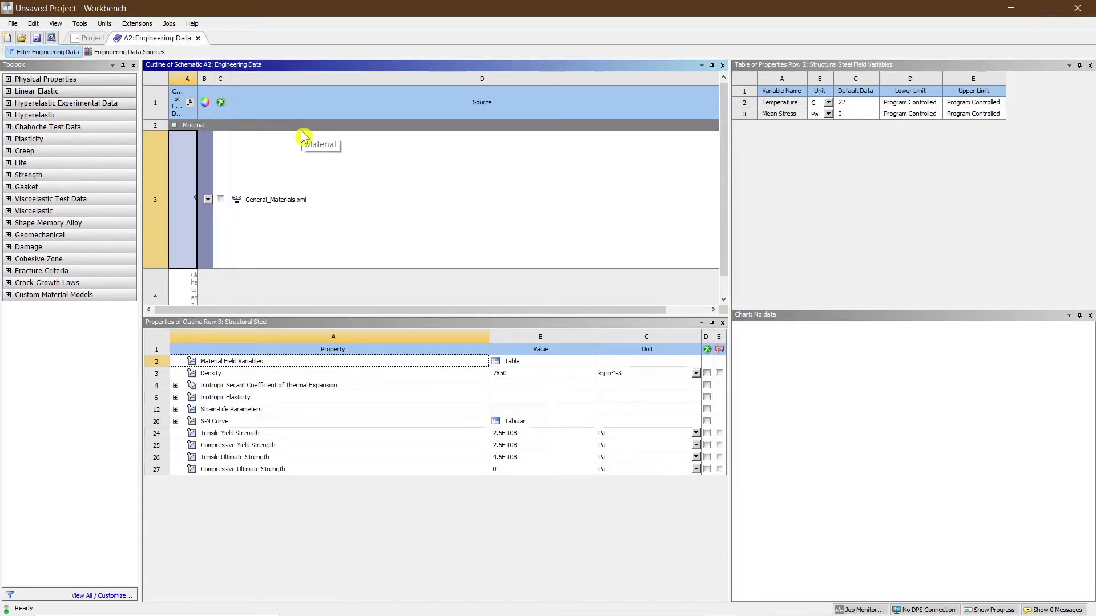
{"action": "left_click_drag", "start_coordinate": [181, 269], "coordinate": [181, 194]}
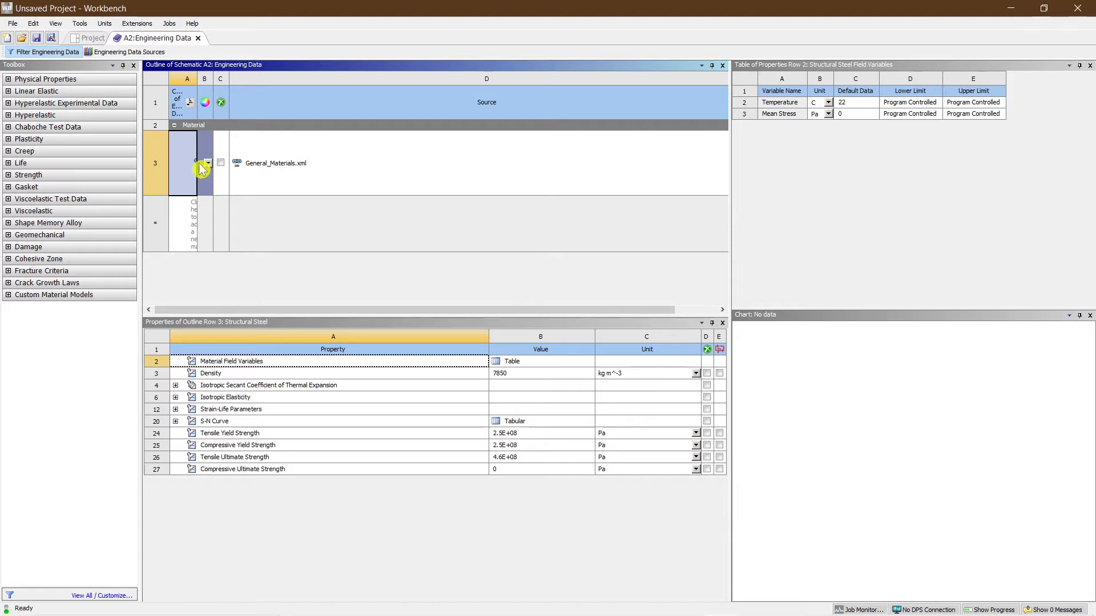
{"action": "left_click_drag", "start_coordinate": [197, 75], "coordinate": [381, 68]}
{"action": "left_click_drag", "start_coordinate": [161, 247], "coordinate": [173, 137]}
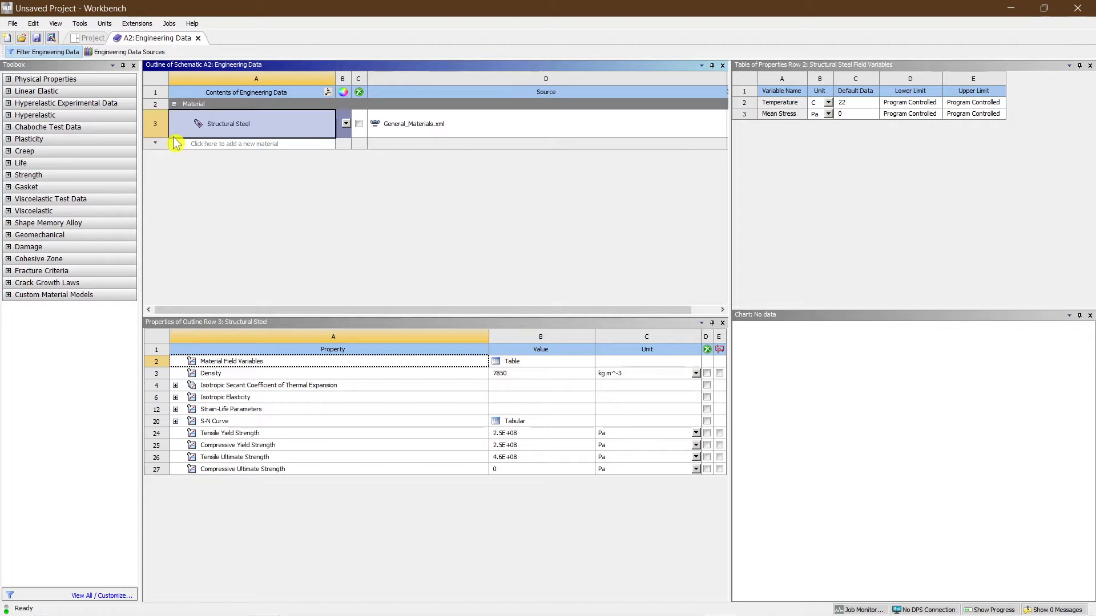
{"action": "left_click", "coordinate": [91, 39]}
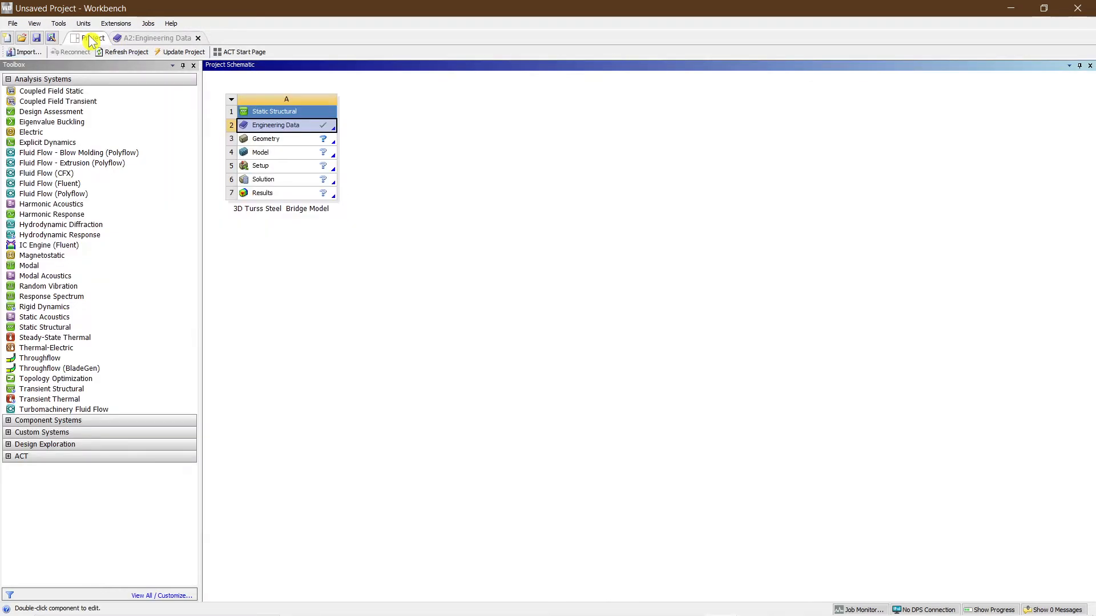
Create a new DesignModeler geometry from the Geometry cell.
{"action": "left_click", "coordinate": [281, 145]}
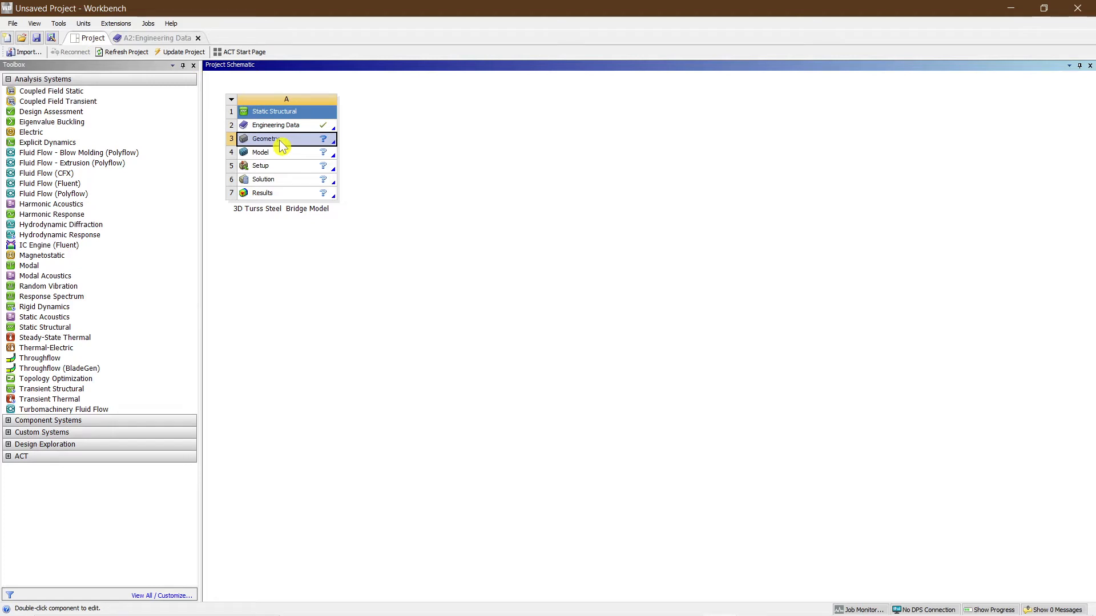
{"action": "right_click", "coordinate": [291, 146]}
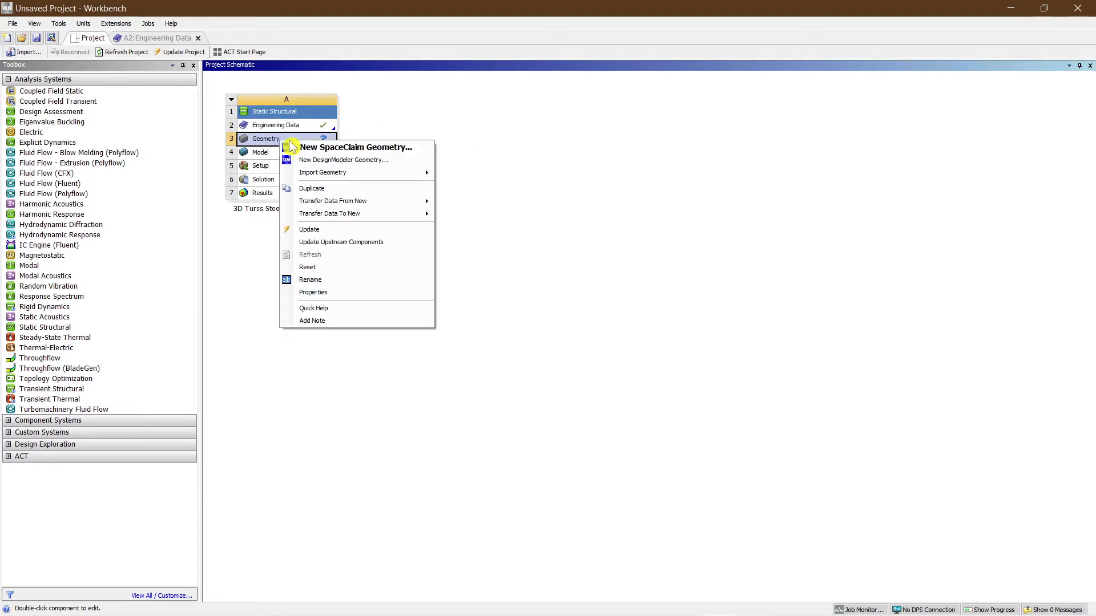
{"action": "left_click", "coordinate": [318, 161]}
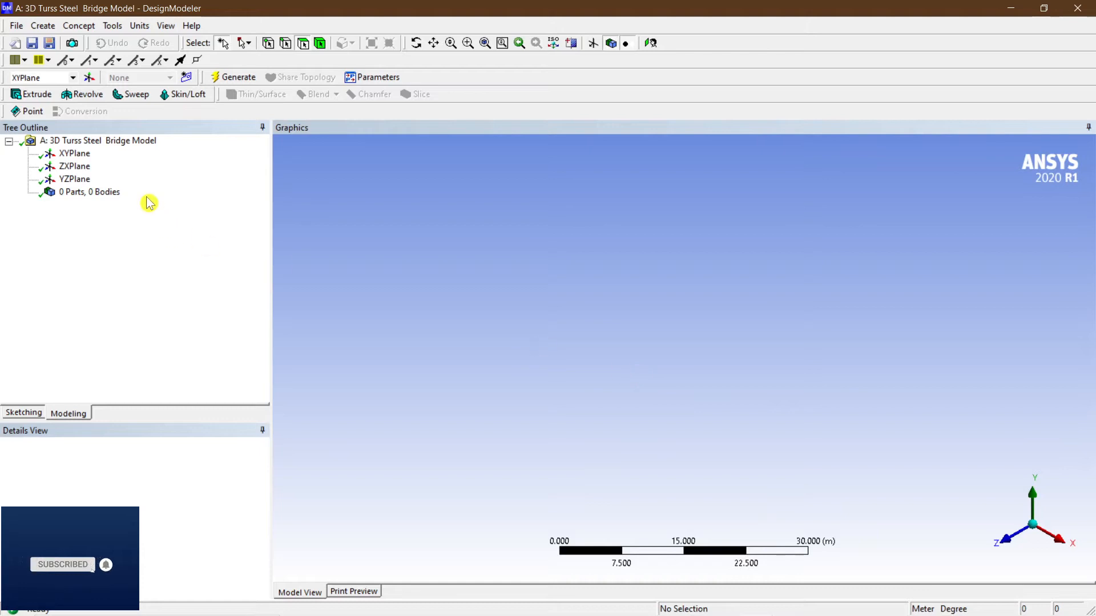
Select the XYPlane, view it face-on and switch to sketching mode.
{"action": "left_click", "coordinate": [75, 155]}
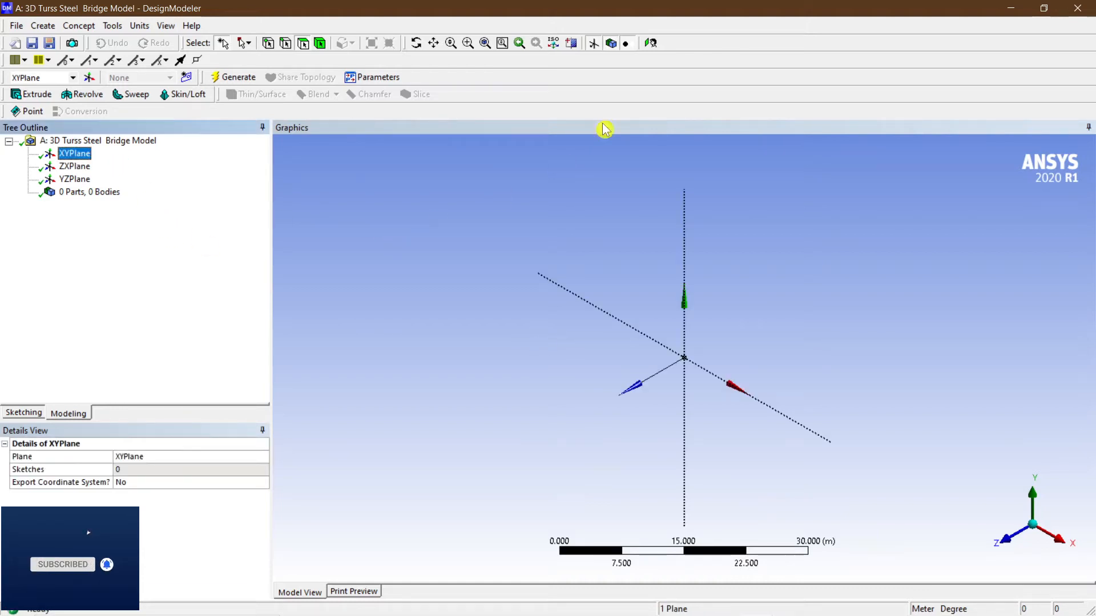
{"action": "left_click", "coordinate": [655, 46]}
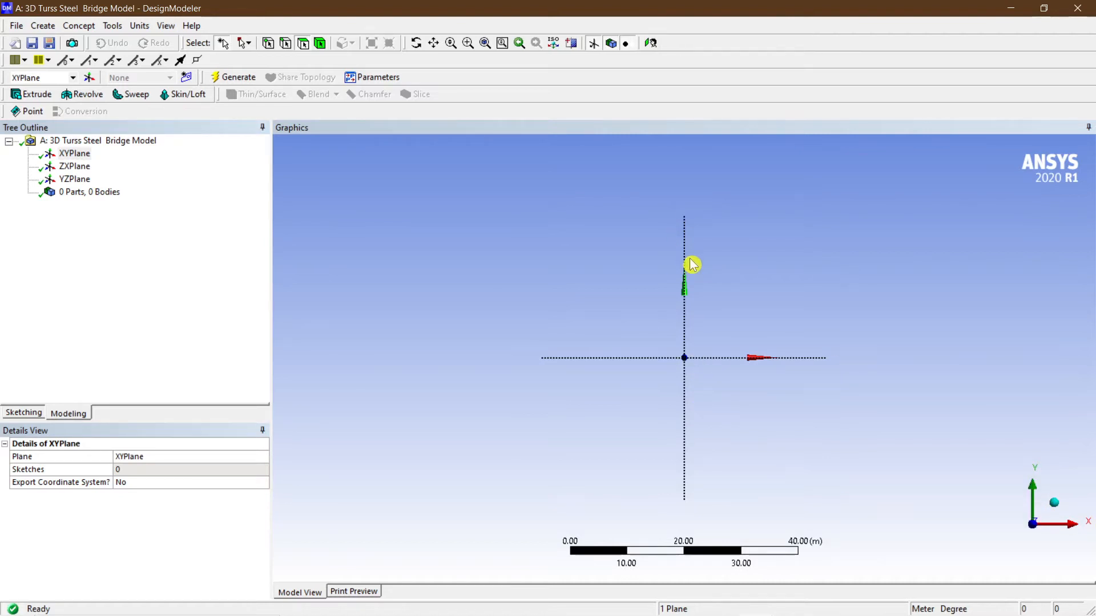
{"action": "scroll", "coordinate": [692, 263], "scroll_direction": "up", "scroll_amount": 1}
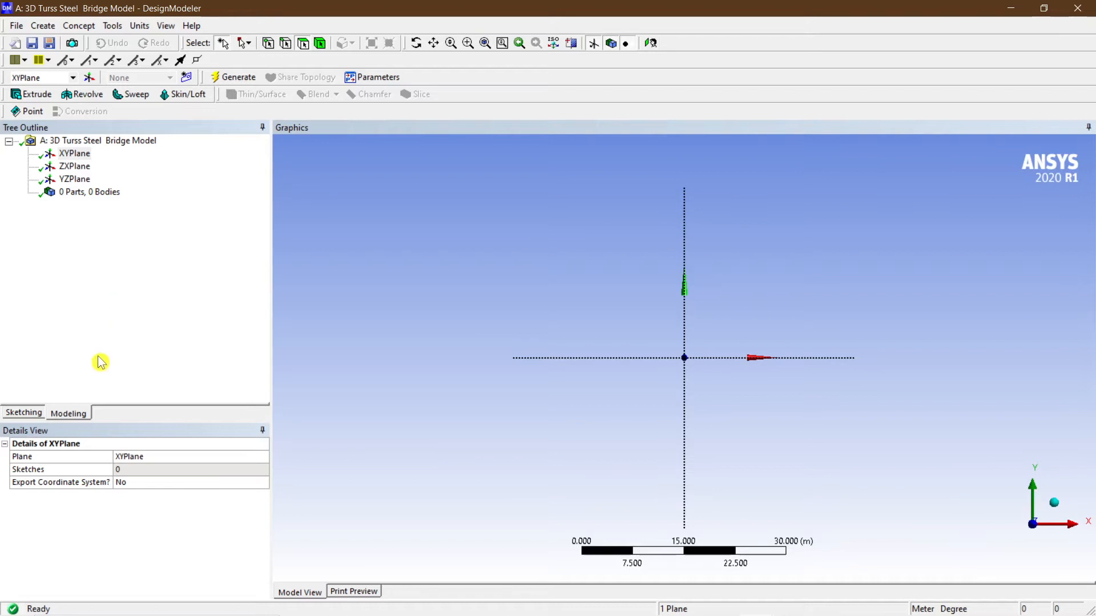
{"action": "left_click", "coordinate": [68, 413]}
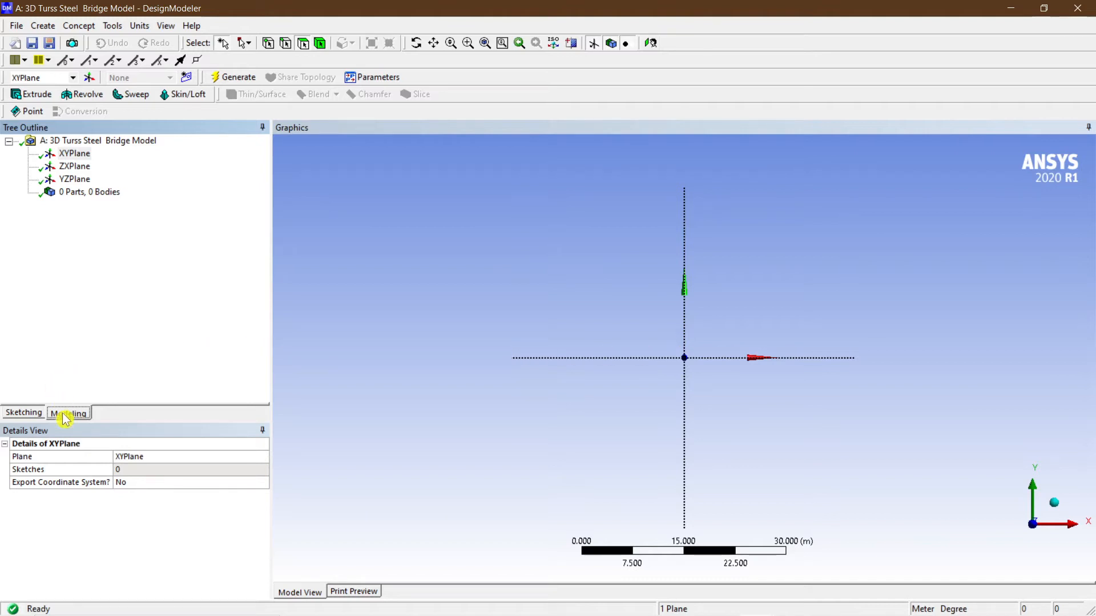
{"action": "left_click", "coordinate": [27, 414]}
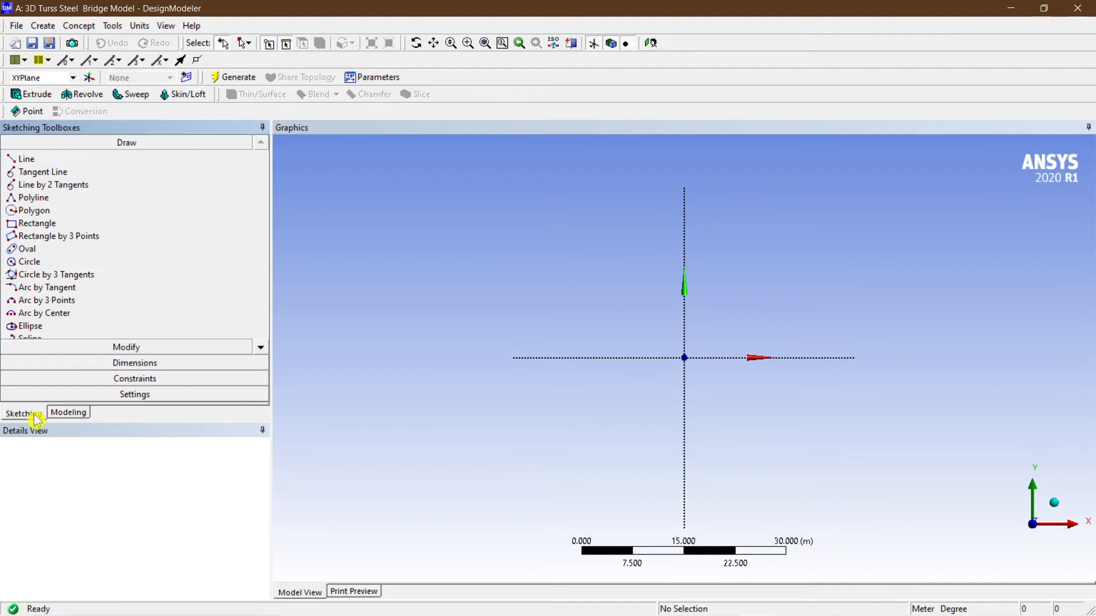
Turn on the sketch grid display in 2D and enable grid snapping.
{"action": "left_click", "coordinate": [103, 399]}
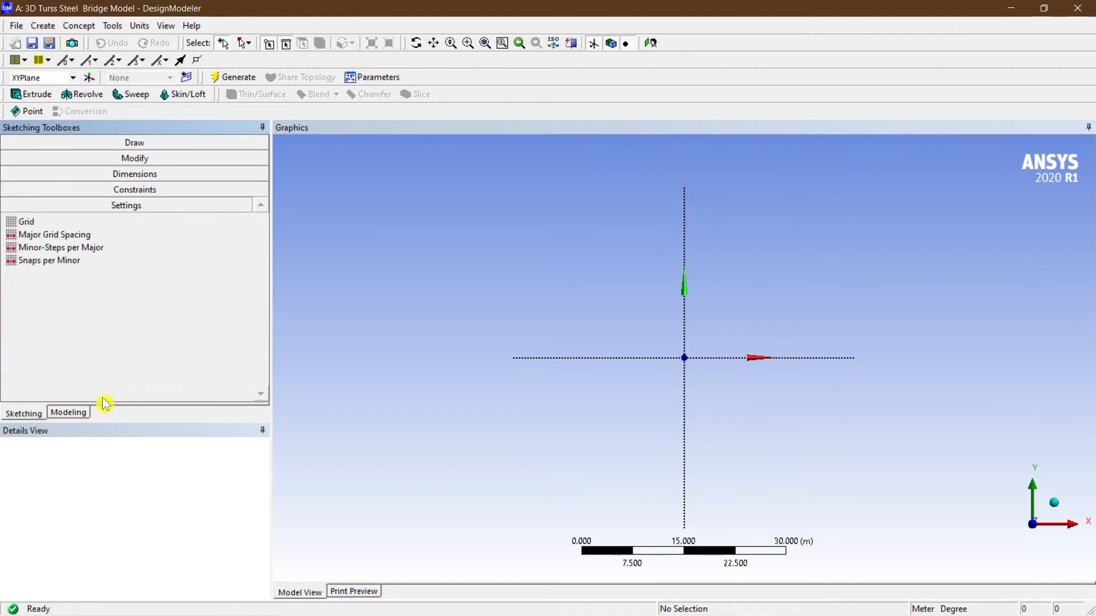
{"action": "left_click", "coordinate": [52, 223]}
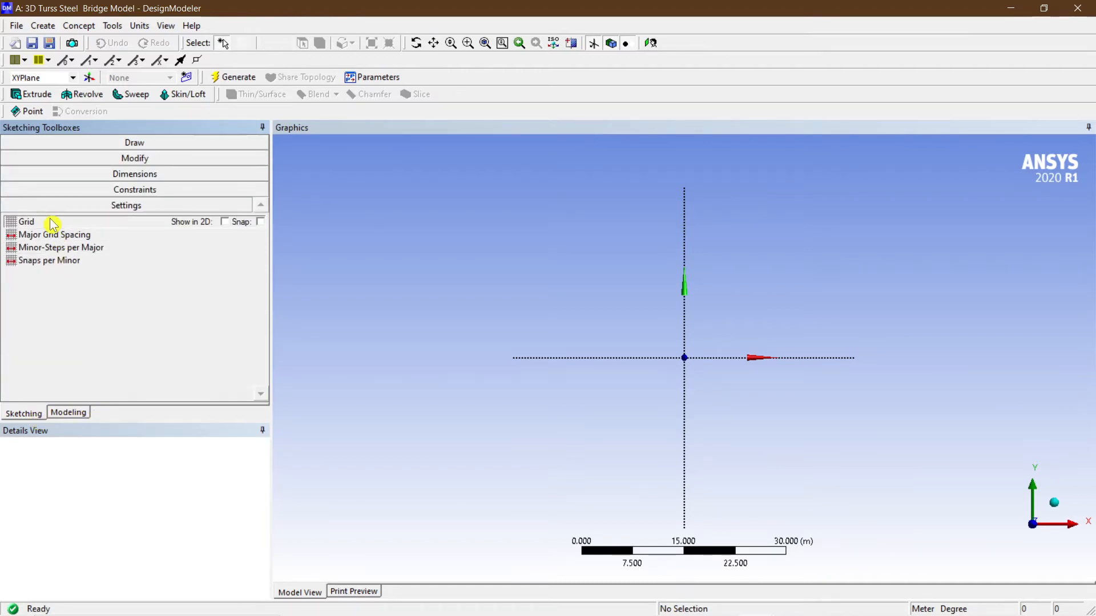
{"action": "left_click", "coordinate": [225, 222]}
{"action": "left_click", "coordinate": [261, 223]}
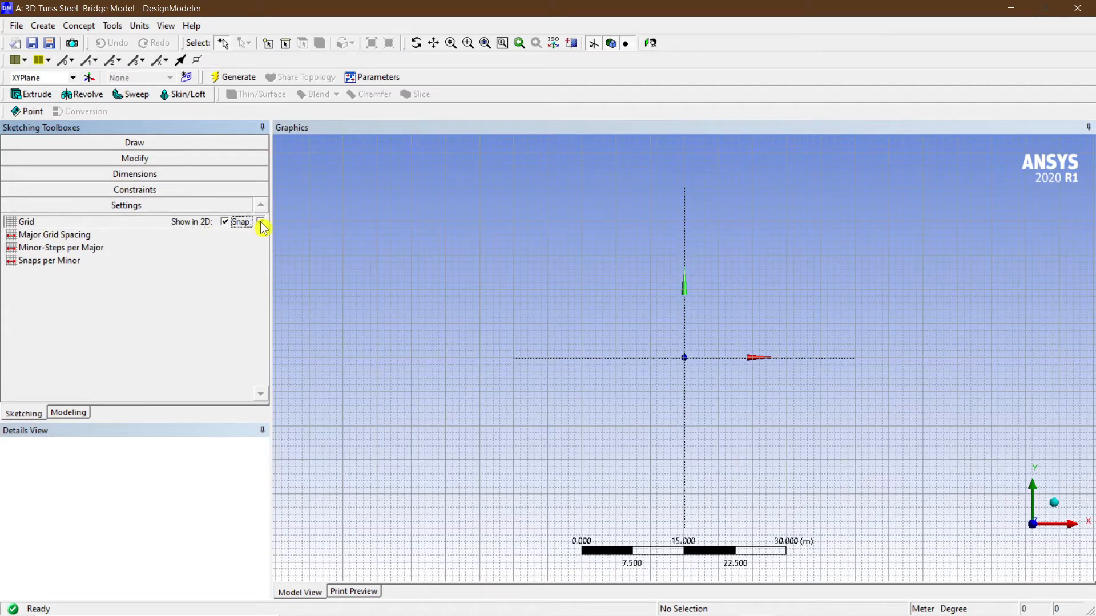
{"action": "left_click", "coordinate": [261, 222]}
{"action": "scroll", "coordinate": [751, 384], "scroll_direction": "up", "scroll_amount": 3}
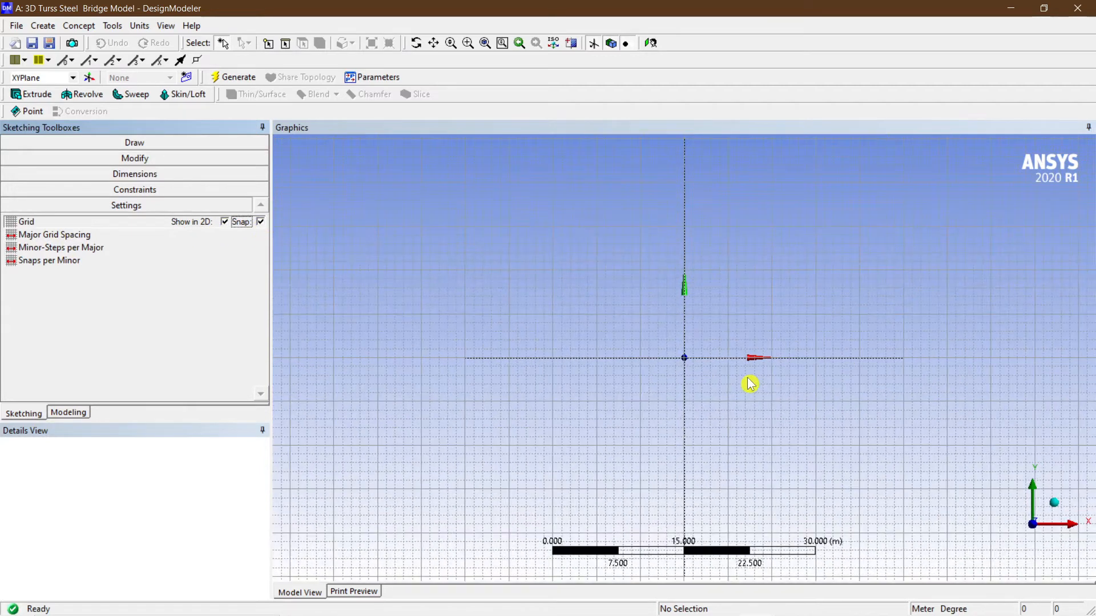
{"action": "scroll", "coordinate": [751, 388], "scroll_direction": "up", "scroll_amount": 3}
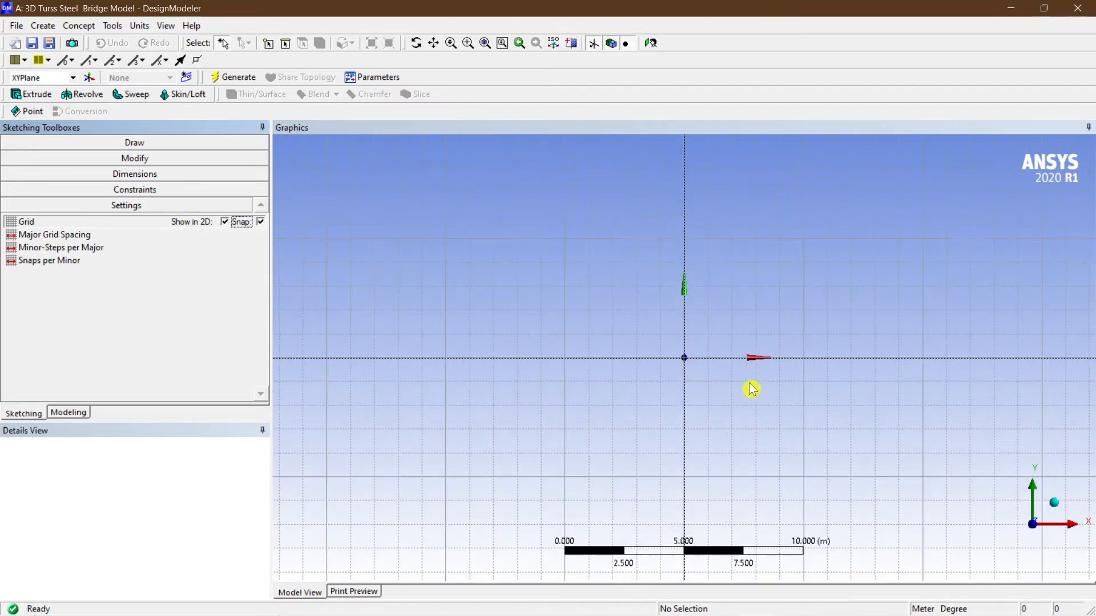
Set the major grid spacing to 1 m and the minor-steps per major to 1.
{"action": "left_click", "coordinate": [78, 236]}
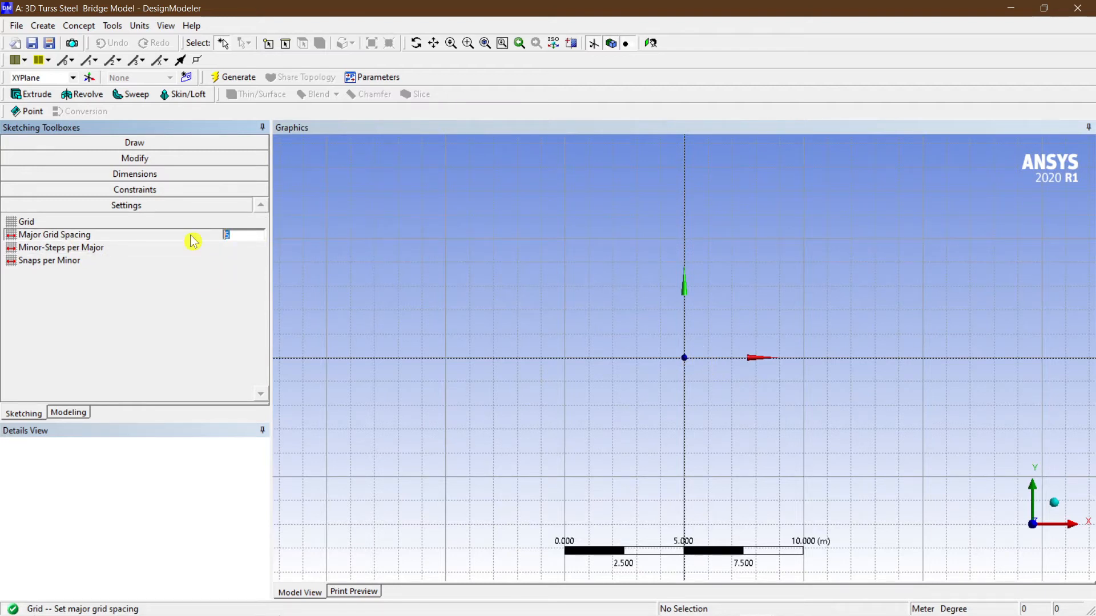
{"action": "type", "text": "1"}
{"action": "key", "text": "Return"}
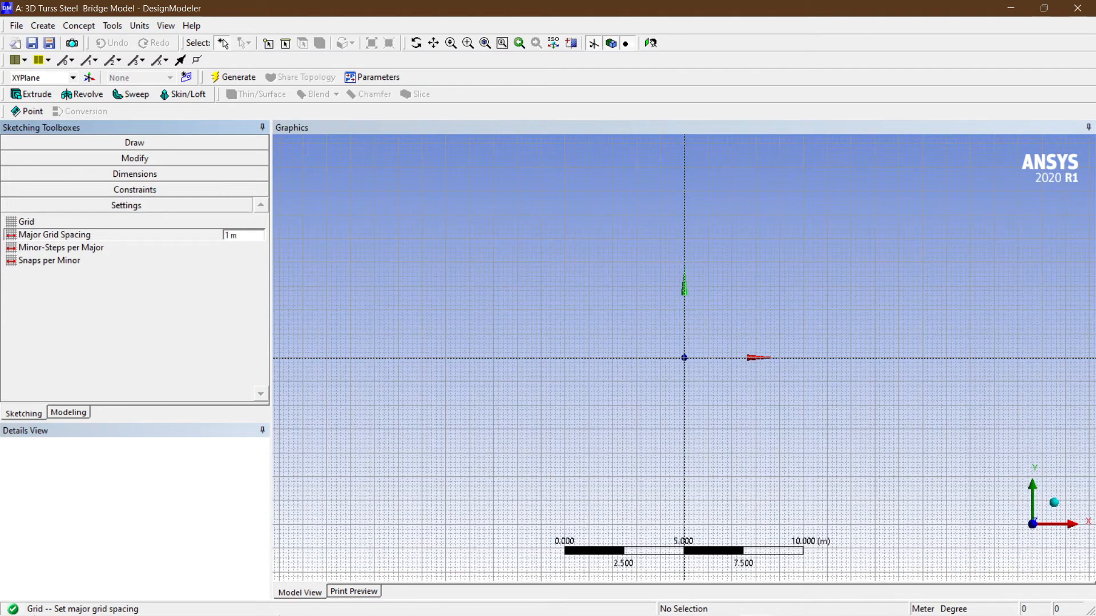
{"action": "left_click", "coordinate": [140, 251]}
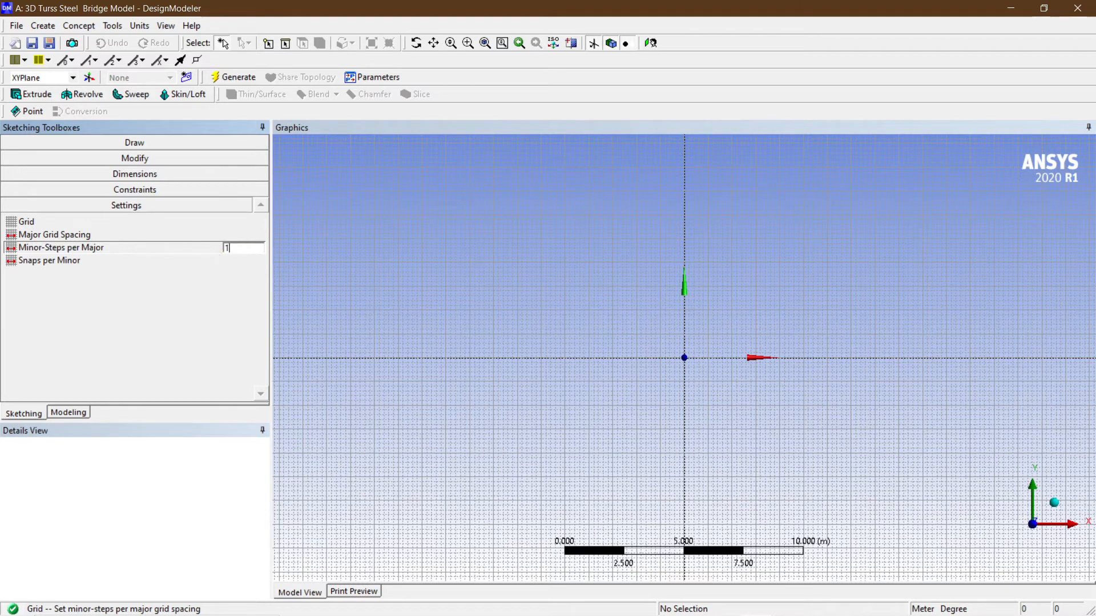
{"action": "type", "text": "1"}
{"action": "key", "text": "Return"}
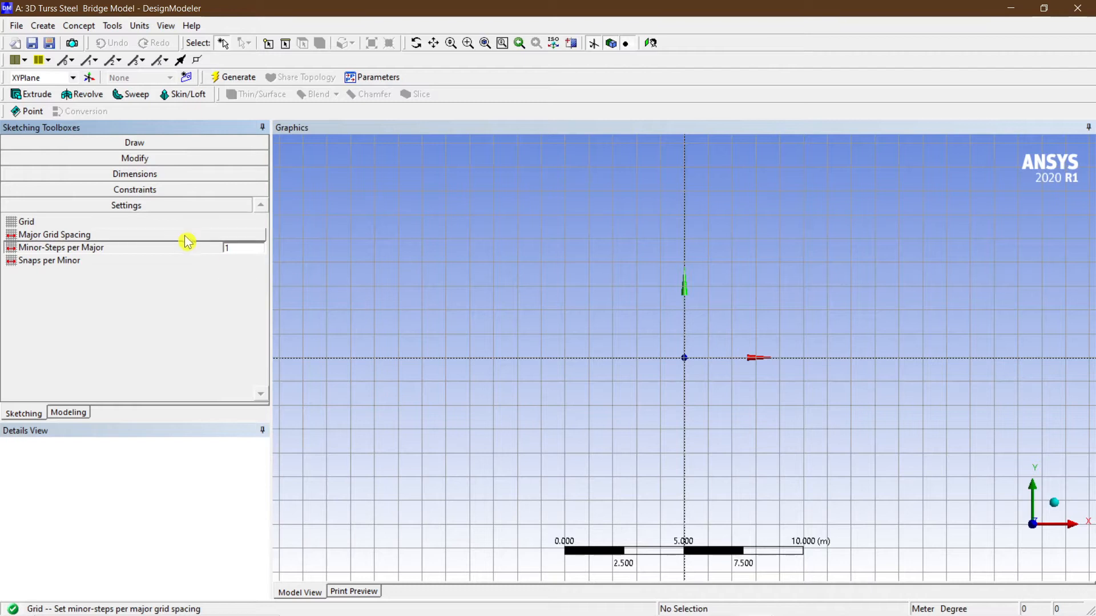
Draw four consecutive horizontal lines, each about 2 m long, along the X axis starting at the origin.
{"action": "left_click", "coordinate": [131, 144]}
{"action": "left_click", "coordinate": [48, 159]}
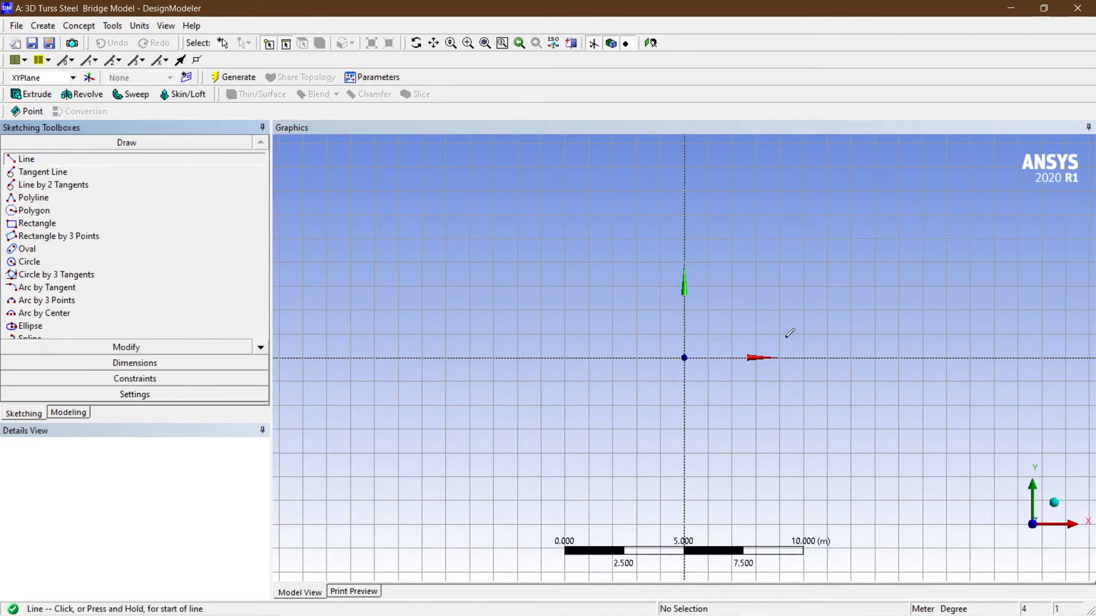
{"action": "middle_click_drag", "start_coordinate": [790, 333], "coordinate": [536, 331], "text": "ctrl"}
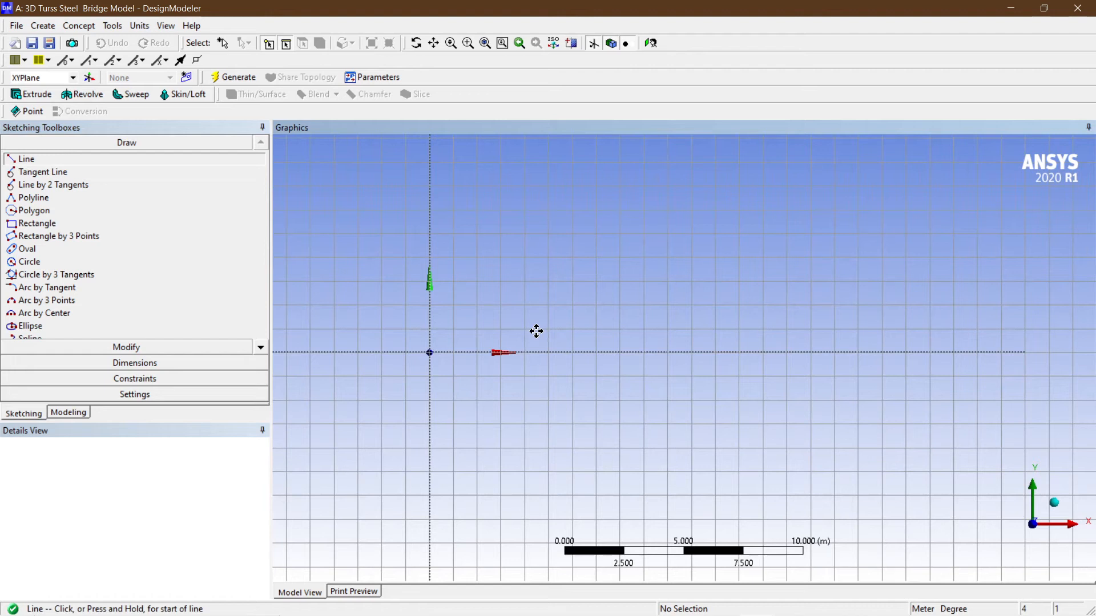
{"action": "scroll", "coordinate": [441, 347], "scroll_direction": "up", "scroll_amount": 2}
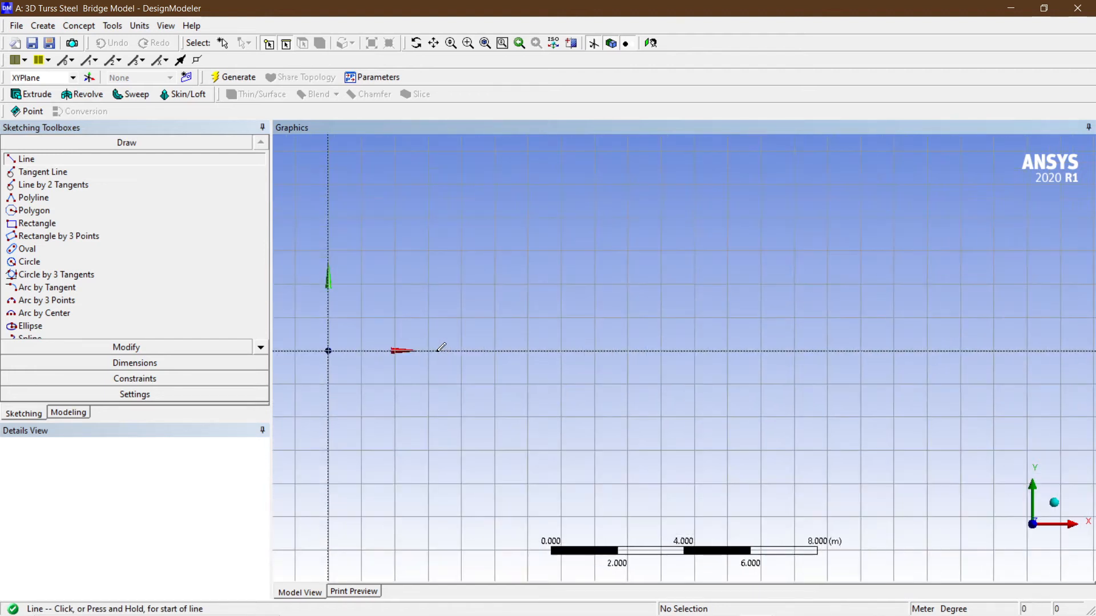
{"action": "left_click", "coordinate": [329, 349]}
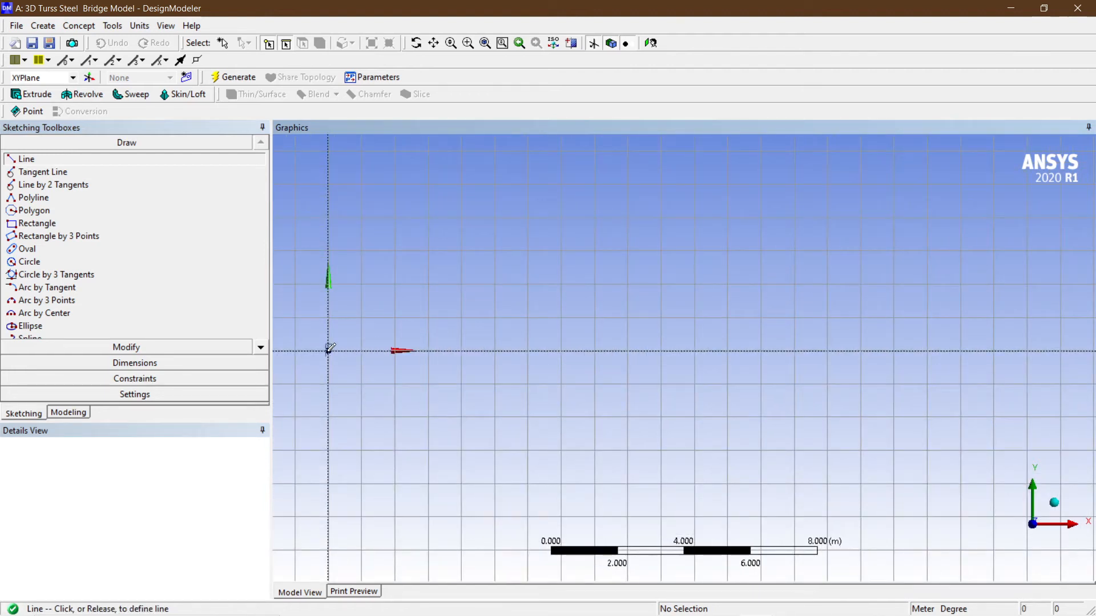
{"action": "left_click", "coordinate": [396, 350]}
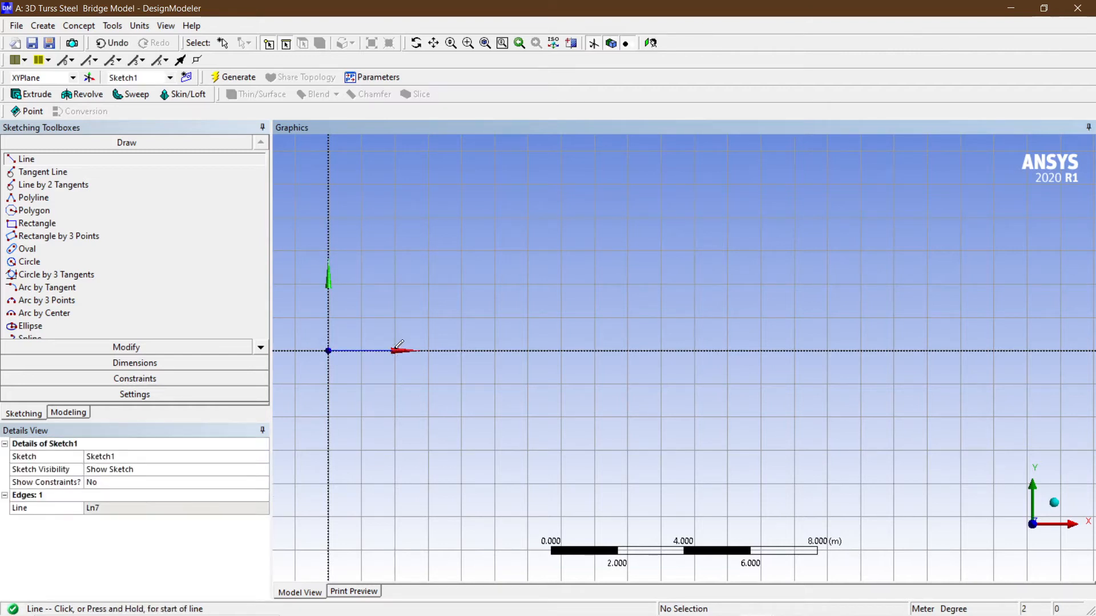
{"action": "left_click", "coordinate": [396, 349]}
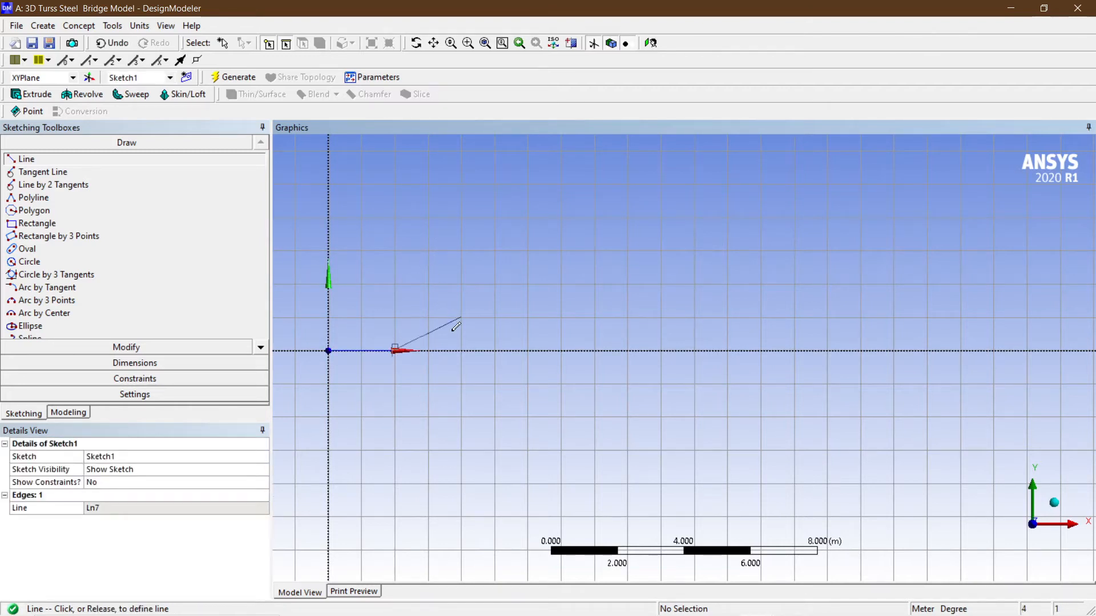
{"action": "left_click", "coordinate": [463, 349]}
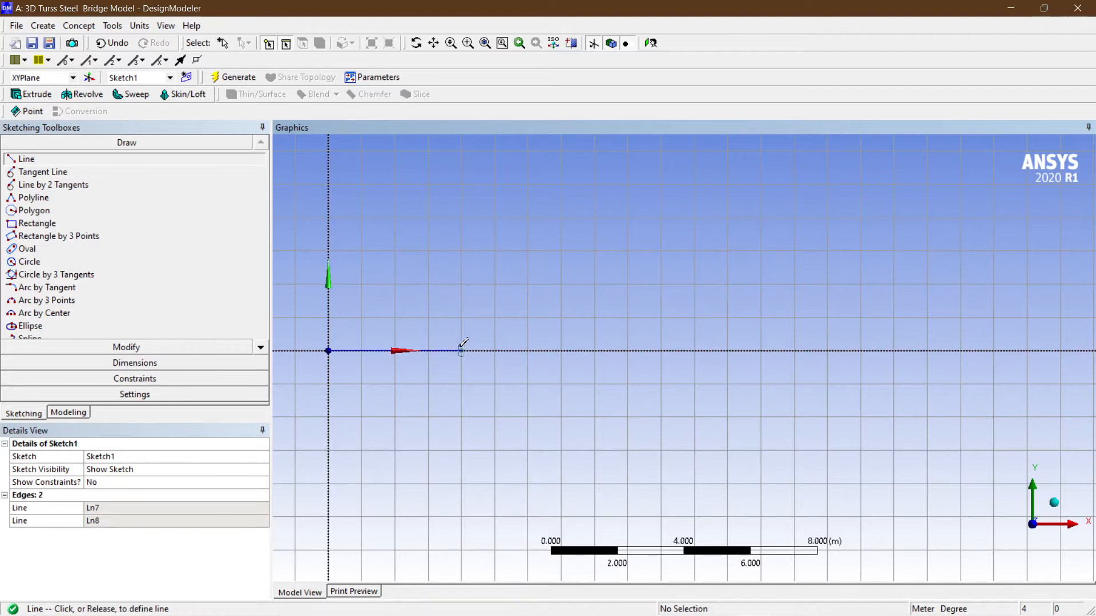
{"action": "left_click", "coordinate": [461, 349]}
{"action": "left_click", "coordinate": [529, 350]}
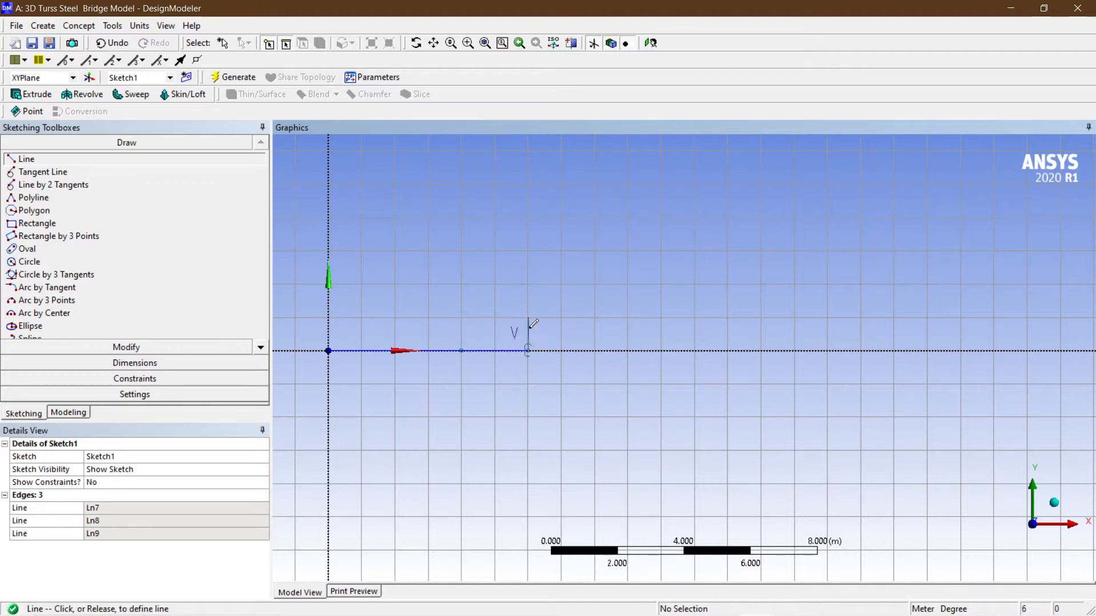
{"action": "left_click", "coordinate": [595, 350]}
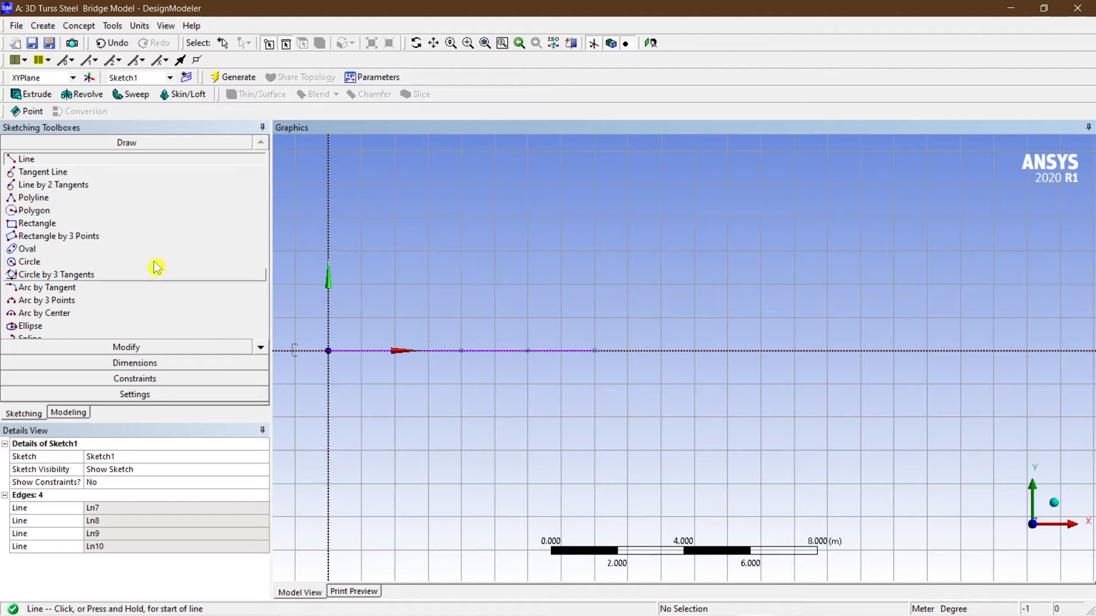
Draw eight diagonal lines zigzagging from the origin, forming triangles about 2 m high over the four bottom lines.
{"action": "left_click", "coordinate": [52, 161]}
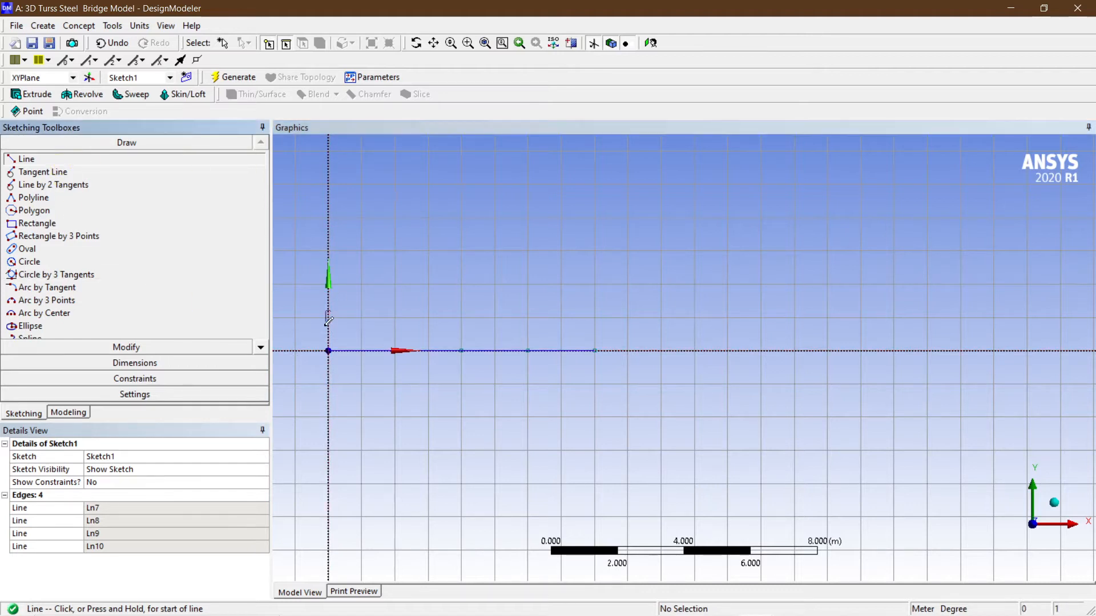
{"action": "left_click", "coordinate": [328, 350]}
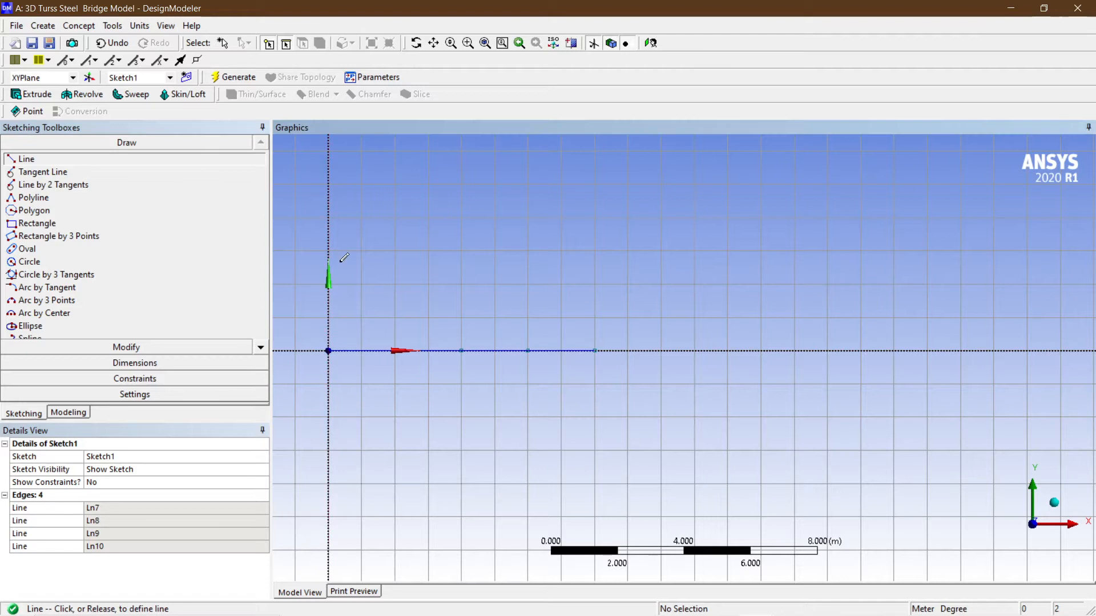
{"action": "left_click", "coordinate": [361, 281]}
{"action": "left_click", "coordinate": [362, 282]}
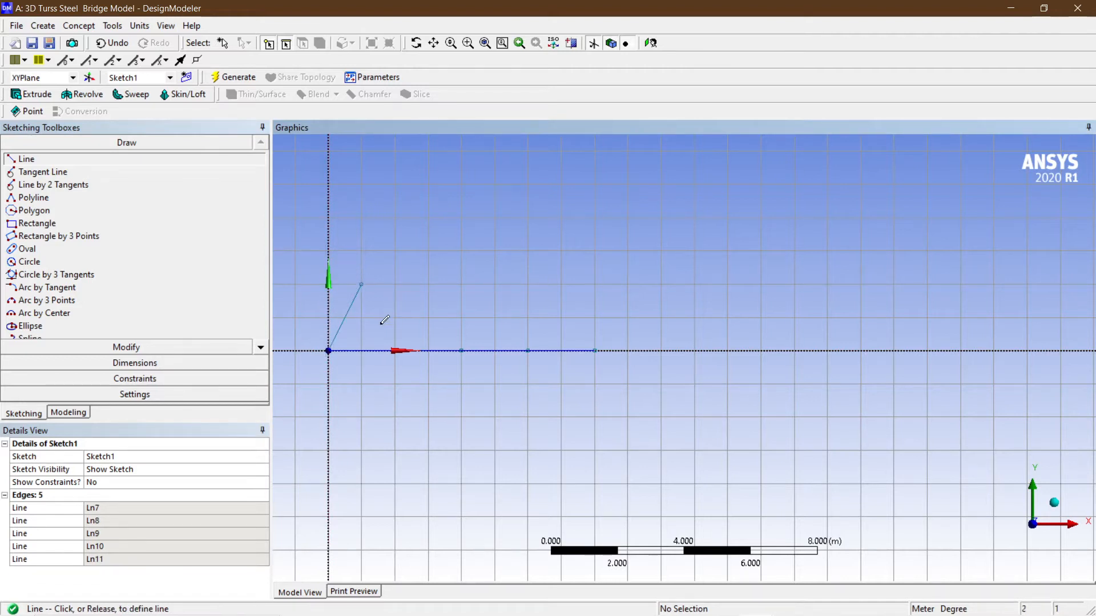
{"action": "left_click", "coordinate": [394, 350]}
{"action": "left_click", "coordinate": [394, 350]}
{"action": "left_click", "coordinate": [430, 283]}
{"action": "left_click", "coordinate": [429, 283]}
{"action": "left_click", "coordinate": [461, 349]}
{"action": "left_click", "coordinate": [461, 350]}
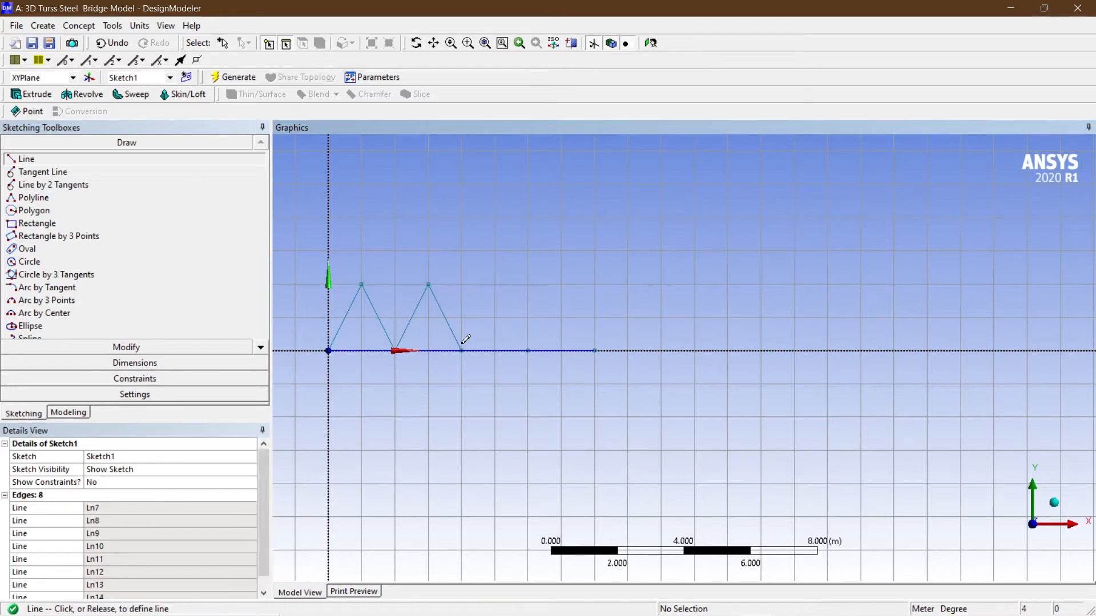
{"action": "left_click", "coordinate": [495, 284]}
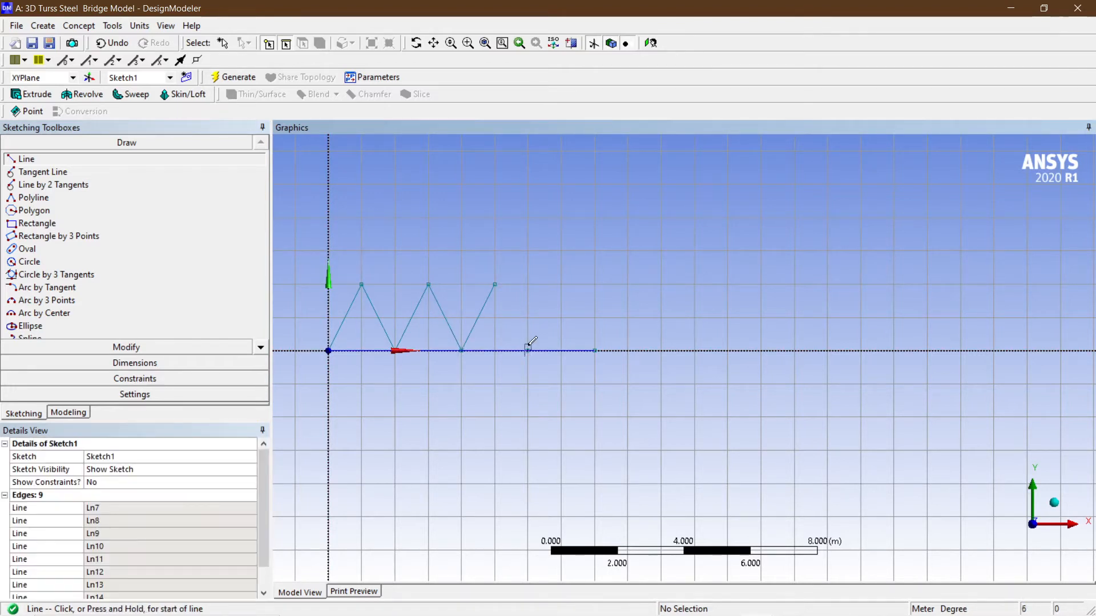
{"action": "left_click", "coordinate": [505, 280]}
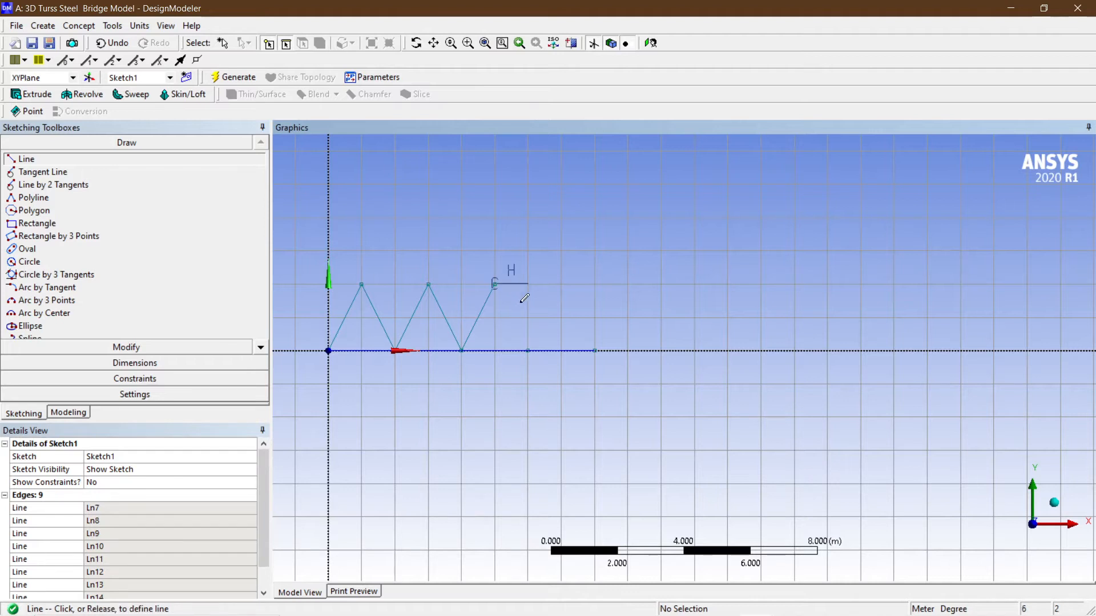
{"action": "left_click", "coordinate": [528, 349]}
{"action": "left_click", "coordinate": [528, 350]}
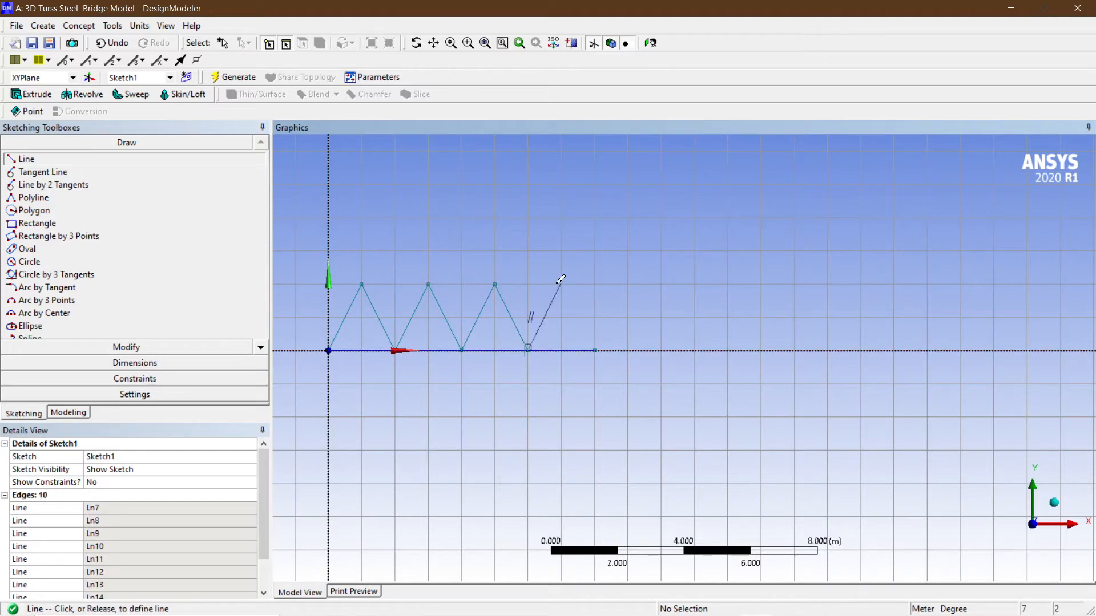
{"action": "left_click", "coordinate": [561, 284]}
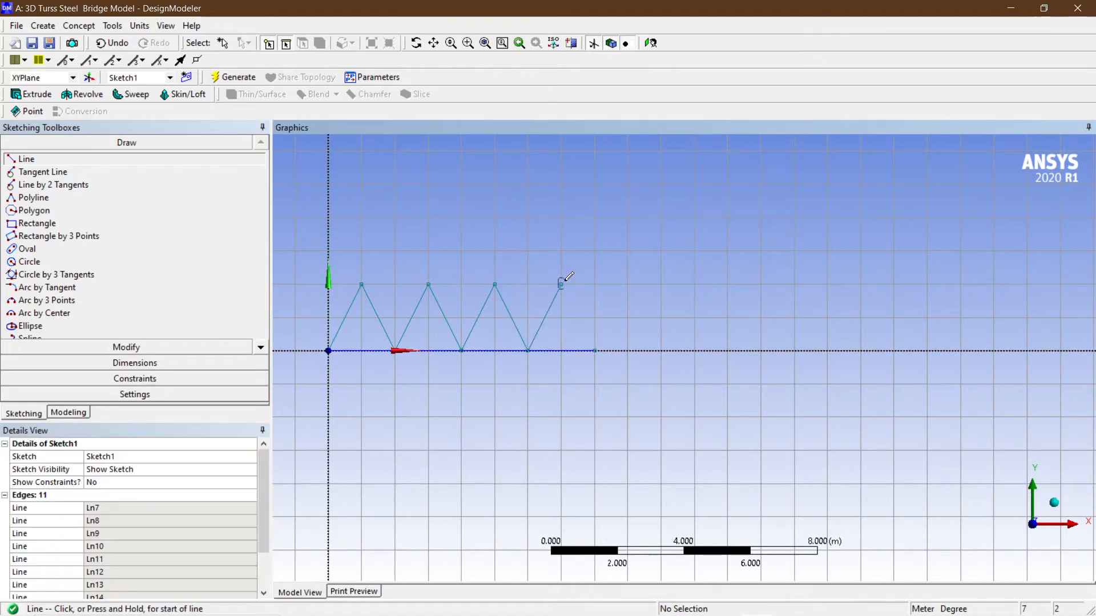
{"action": "left_click", "coordinate": [595, 350]}
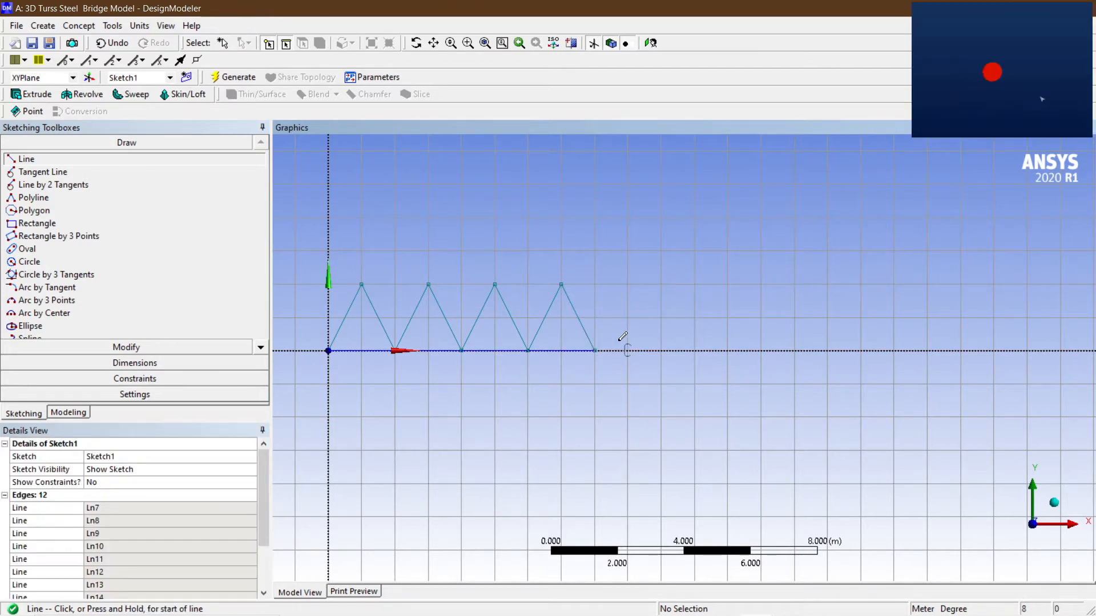
{"action": "key", "text": "Escape"}
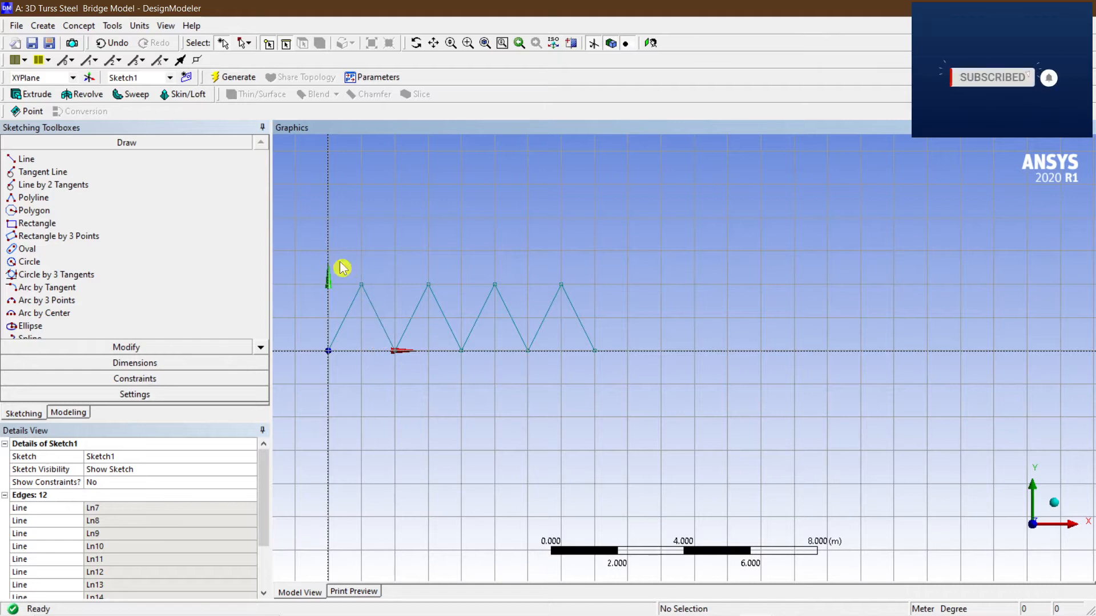
Draw three horizontal top chord lines joining the apexes of the triangles.
{"action": "left_click", "coordinate": [63, 159]}
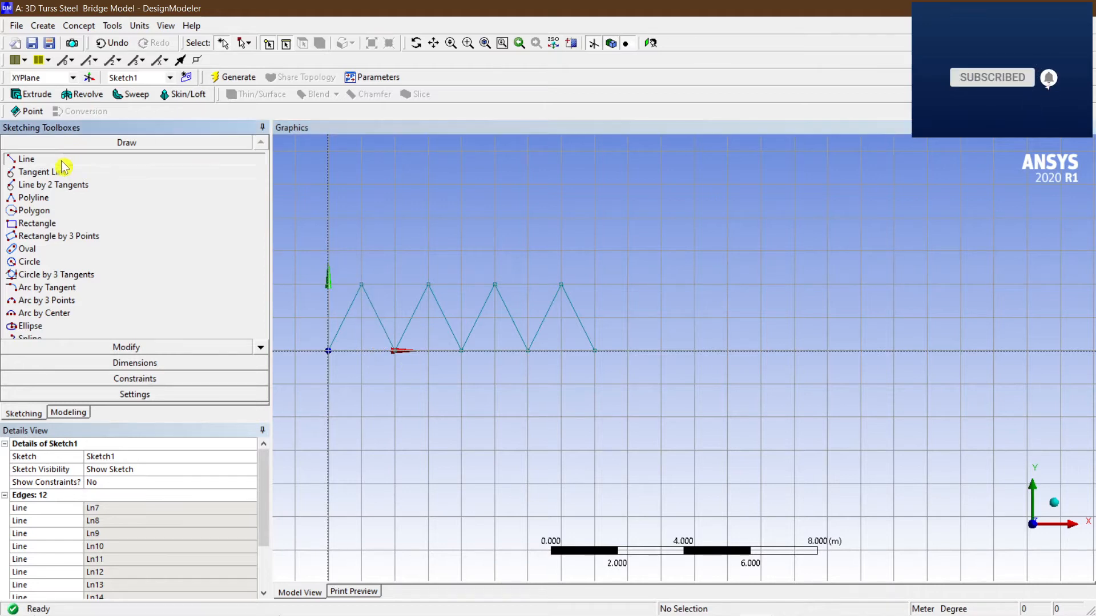
{"action": "left_click", "coordinate": [362, 284]}
{"action": "left_click", "coordinate": [428, 284]}
{"action": "left_click", "coordinate": [494, 284]}
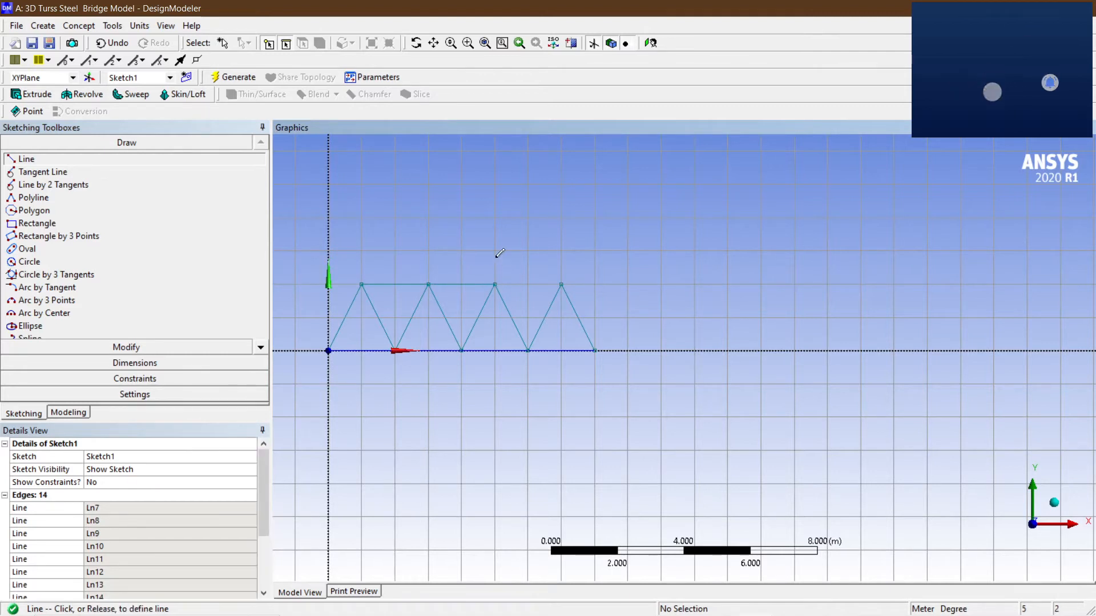
{"action": "left_click", "coordinate": [562, 283]}
{"action": "key", "text": "Escape"}
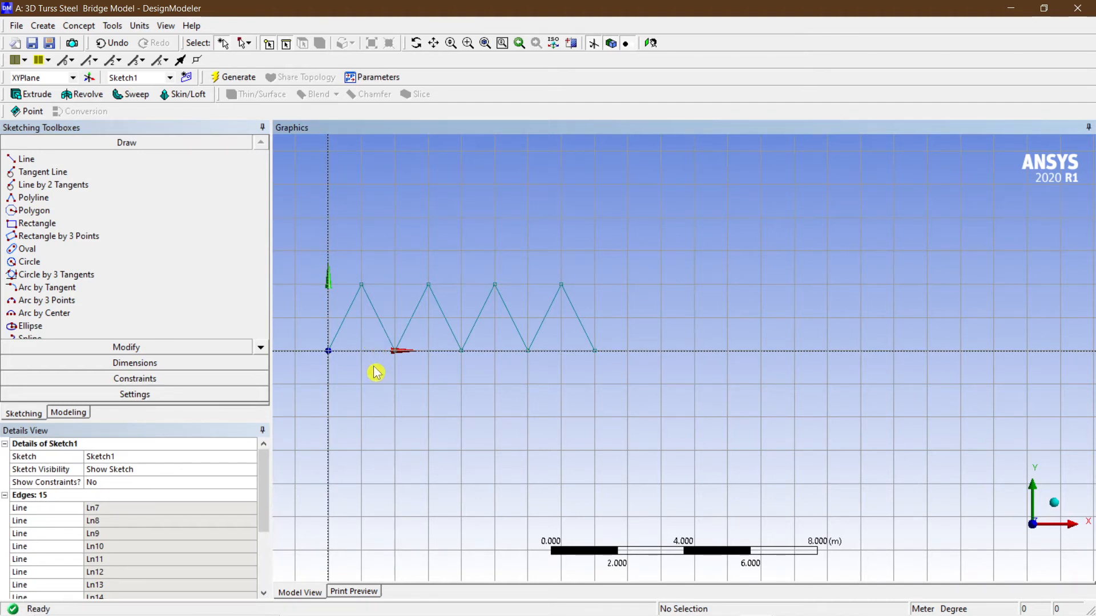
Select the four horizontal bottom lines along the X axis and delete them.
{"action": "mouse_move", "coordinate": [375, 368]}
{"action": "middle_mouse_down"}
{"action": "mouse_move", "coordinate": [402, 409]}
{"action": "mouse_move", "coordinate": [391, 382]}
{"action": "middle_mouse_up"}
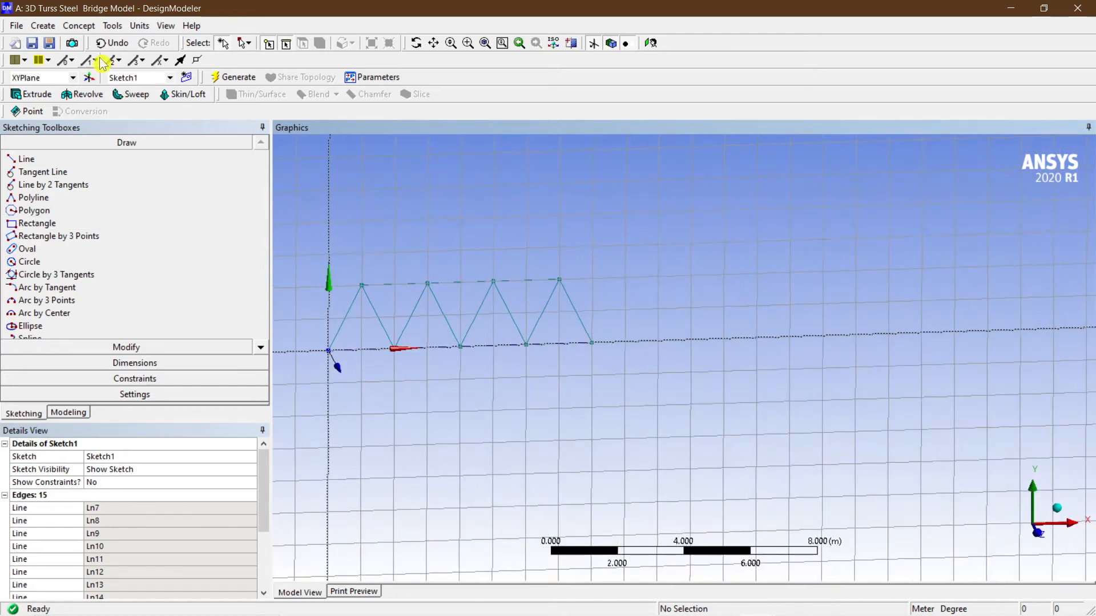
{"action": "left_click", "coordinate": [655, 43]}
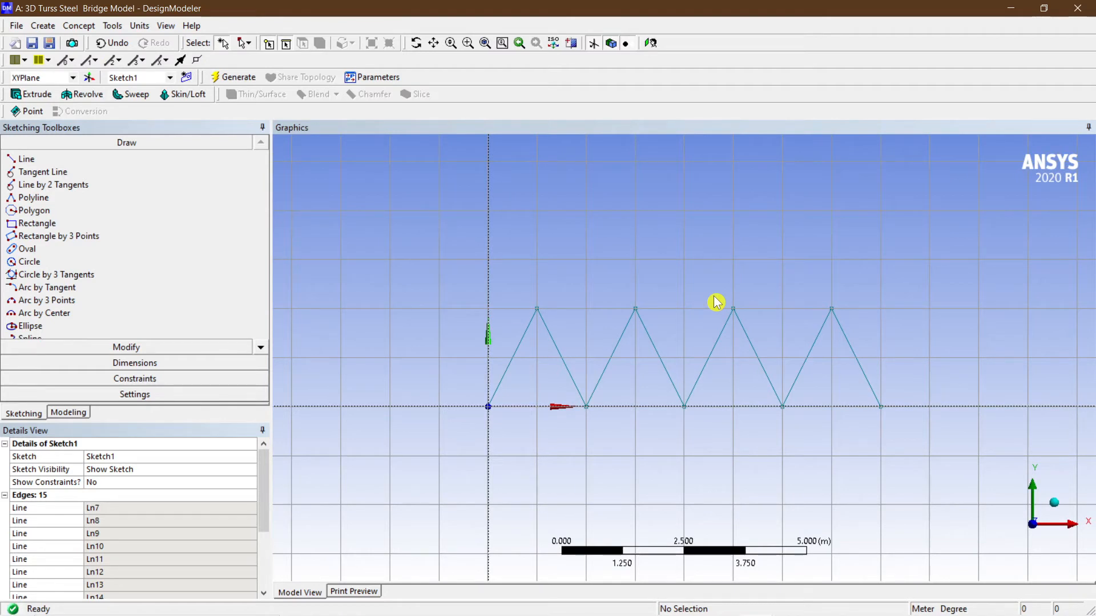
{"action": "left_click", "coordinate": [545, 408]}
{"action": "left_click", "coordinate": [627, 407], "text": "ctrl"}
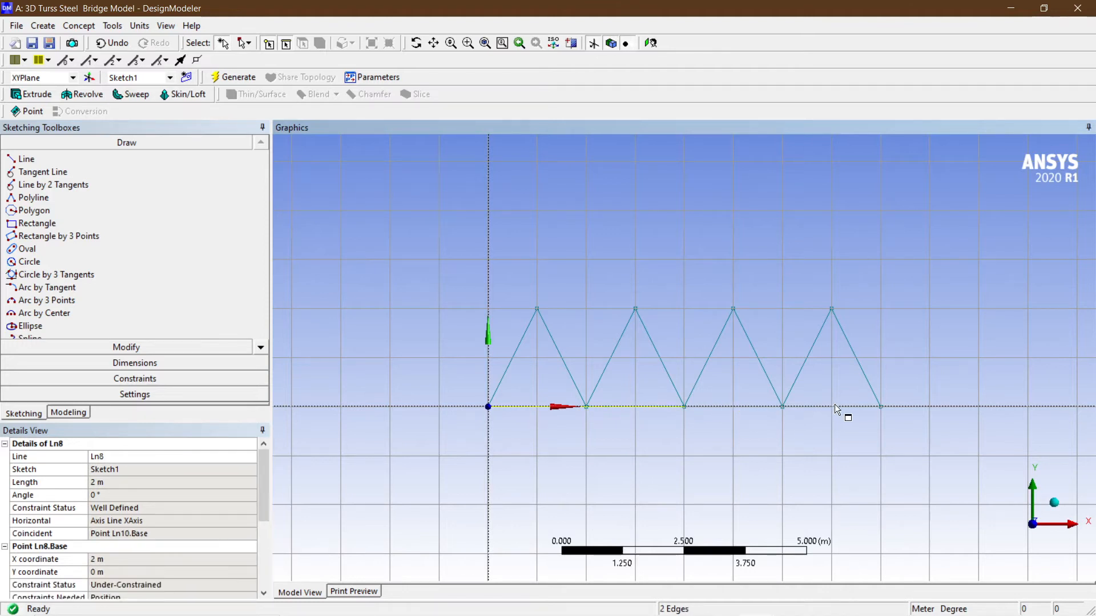
{"action": "left_click", "coordinate": [748, 407], "text": "ctrl"}
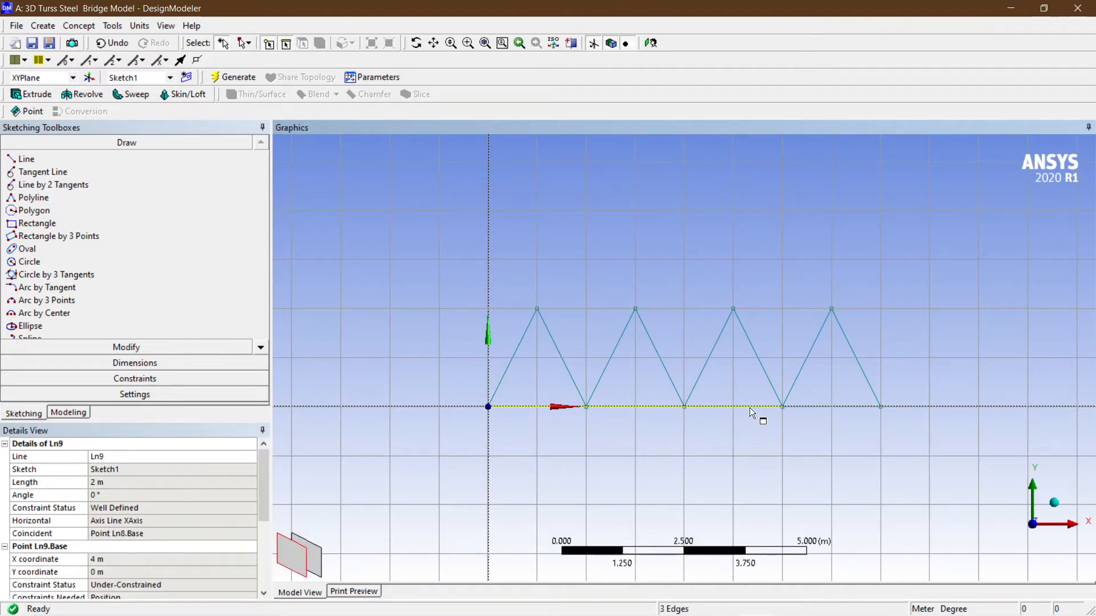
{"action": "left_click", "coordinate": [818, 407], "text": "ctrl"}
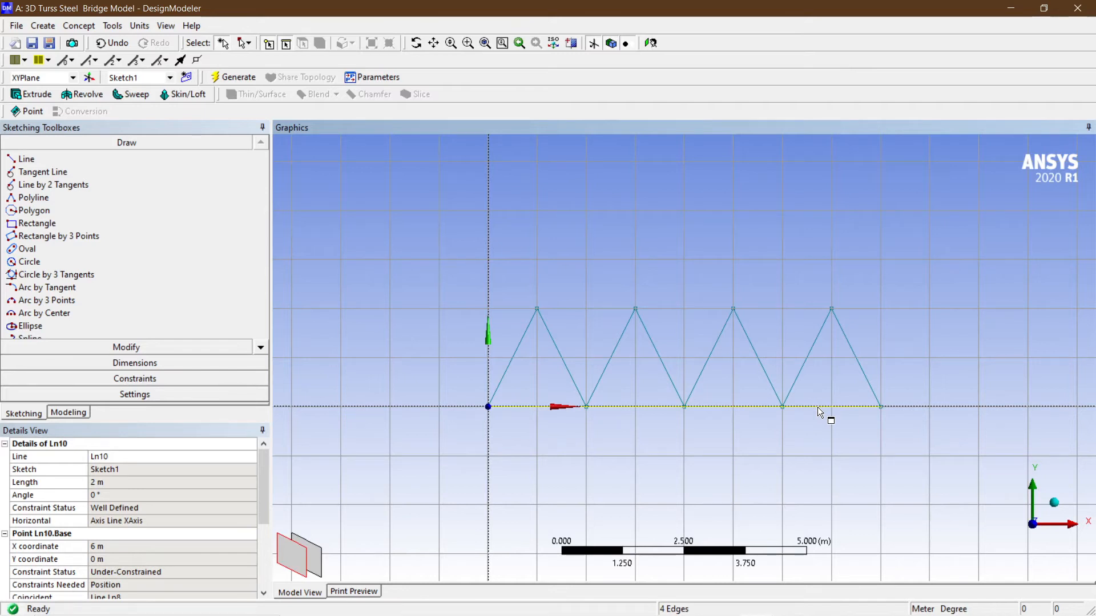
{"action": "key", "text": "Delete"}
Leave sketching for modeling mode, expand the XYPlane and select Sketch1 in the tree, viewing it face-on.
{"action": "middle_click_drag", "start_coordinate": [743, 475], "coordinate": [769, 507]}
{"action": "scroll", "coordinate": [754, 484], "scroll_direction": "down", "scroll_amount": 1}
{"action": "scroll", "coordinate": [576, 421], "scroll_direction": "up", "scroll_amount": 2}
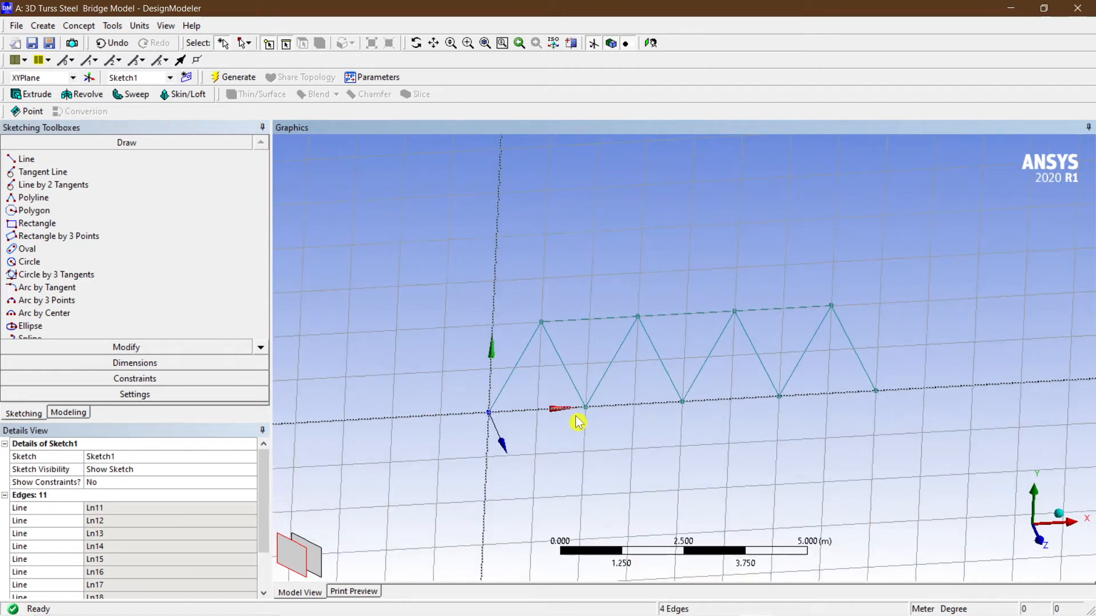
{"action": "left_click", "coordinate": [21, 418]}
{"action": "left_click", "coordinate": [79, 417]}
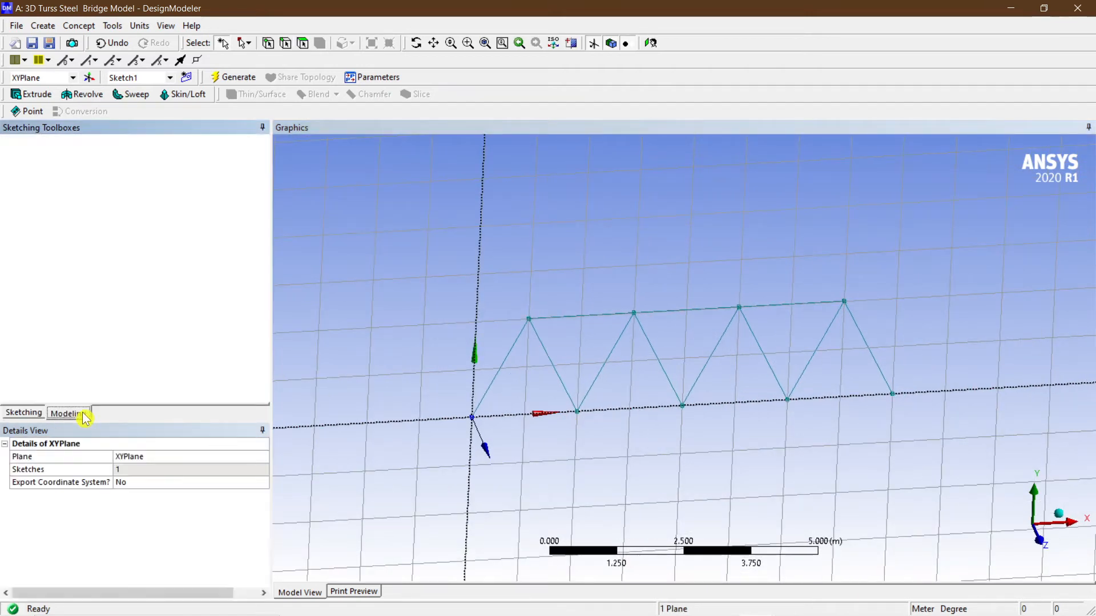
{"action": "left_click", "coordinate": [84, 193]}
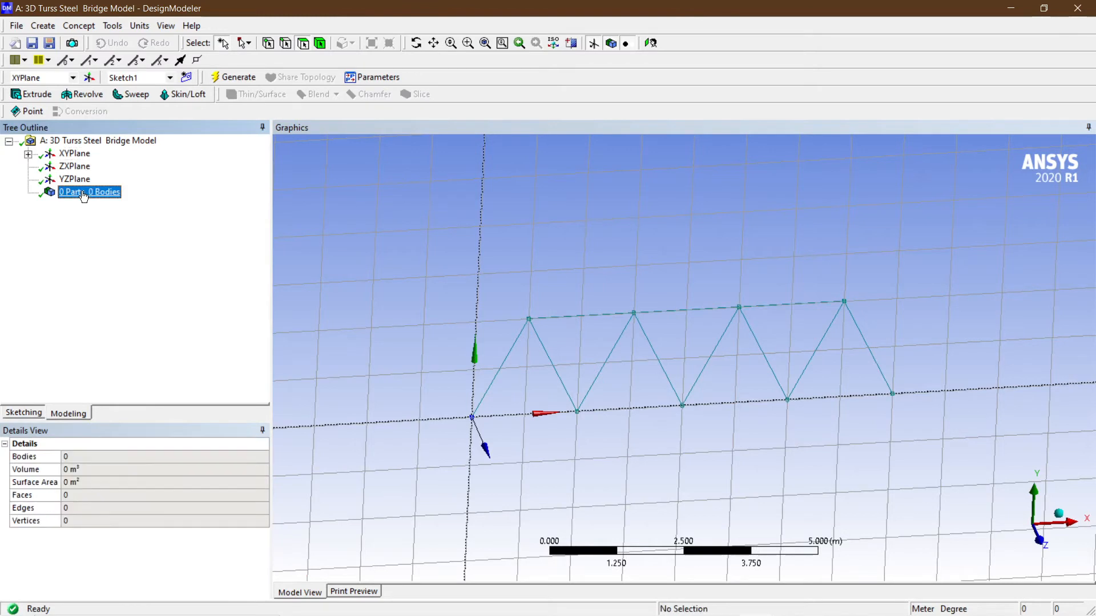
{"action": "double_click", "coordinate": [72, 155]}
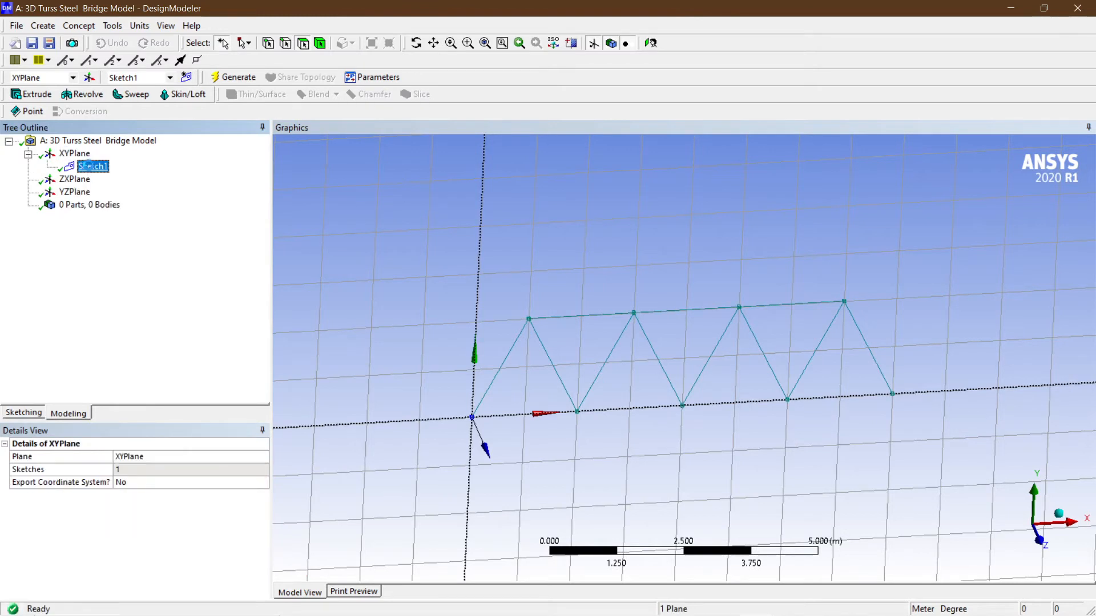
{"action": "left_click", "coordinate": [90, 166]}
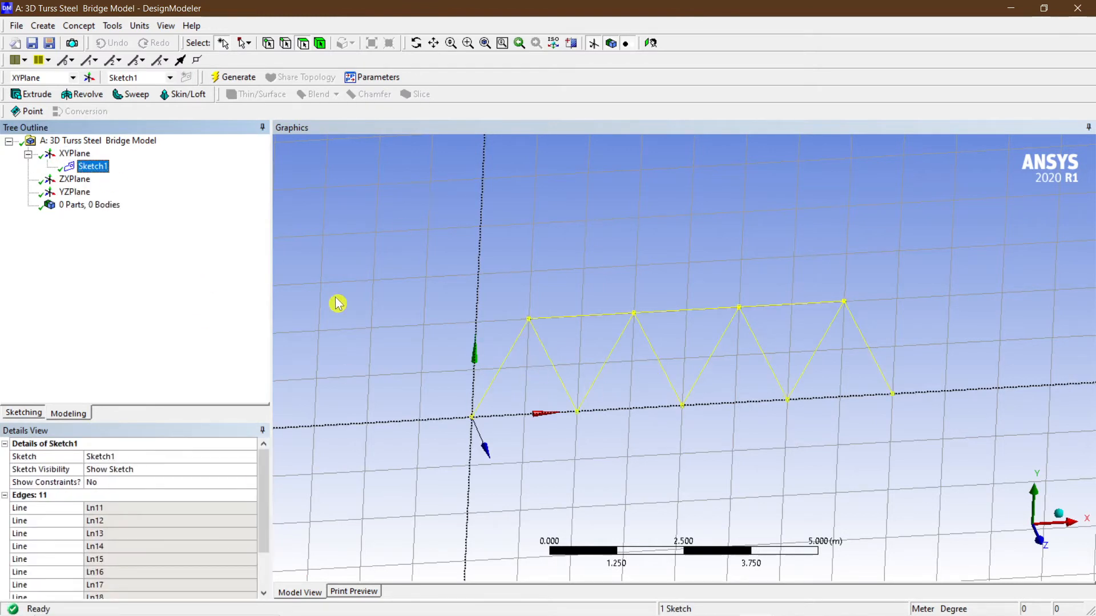
{"action": "left_click", "coordinate": [232, 80]}
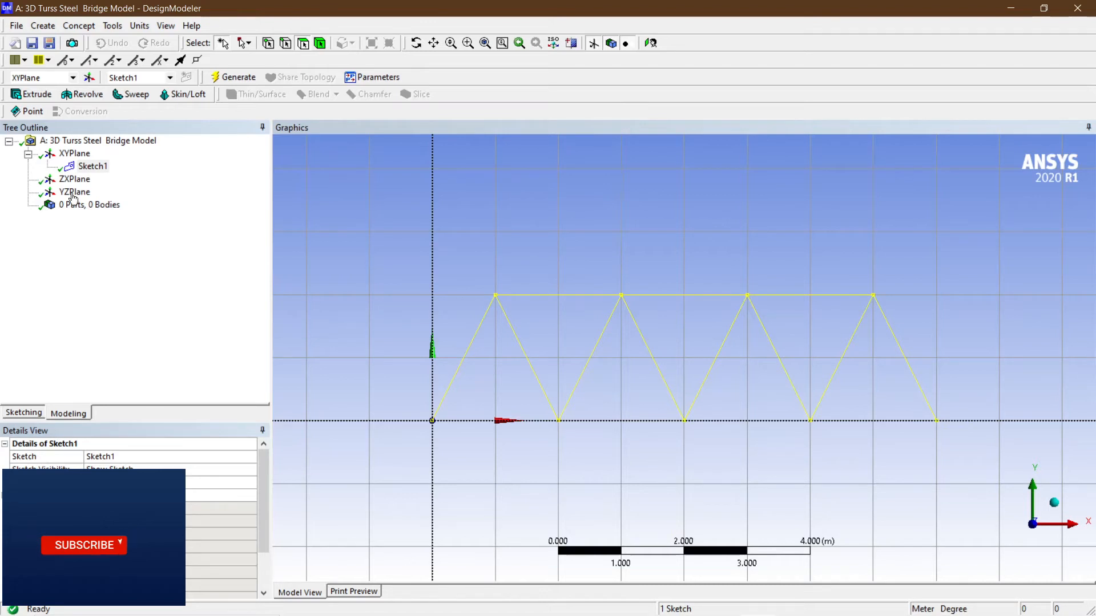
{"action": "left_click", "coordinate": [88, 206]}
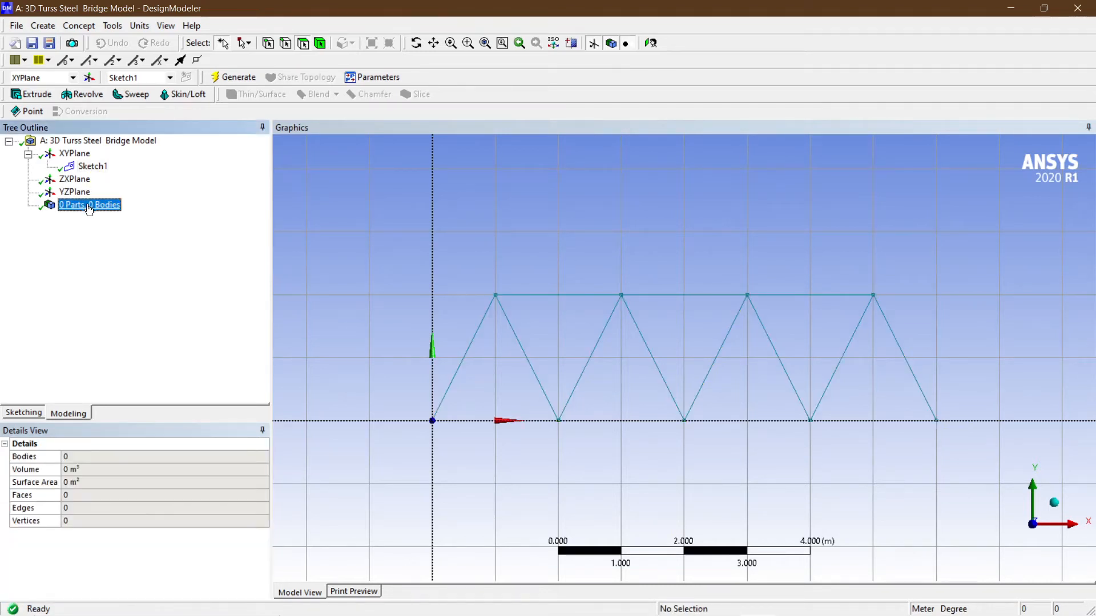
{"action": "left_click", "coordinate": [94, 167]}
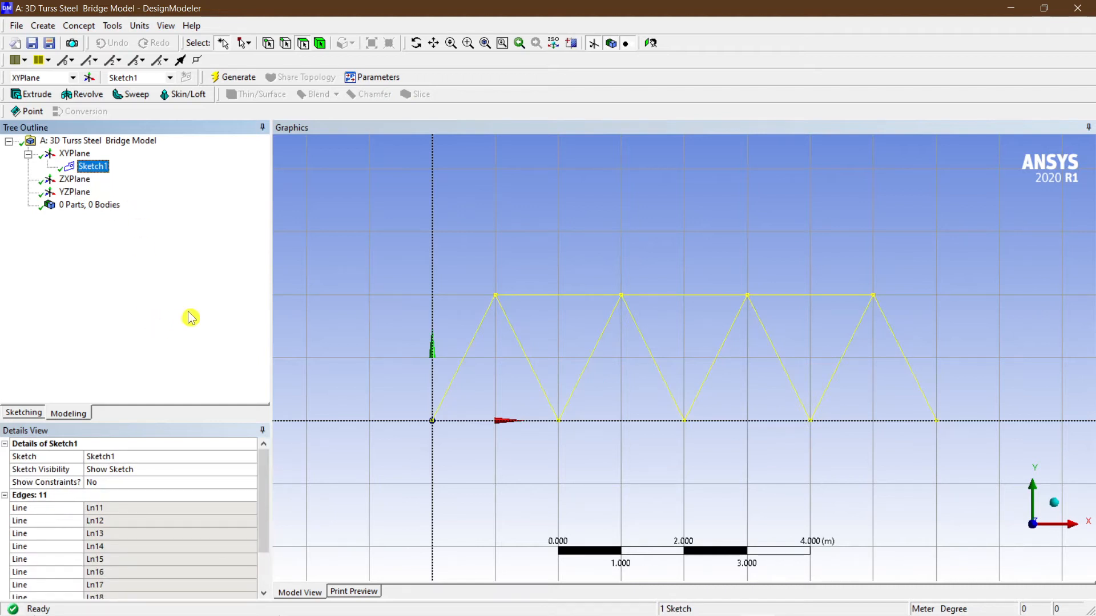
Create a Lines From Sketches feature with Sketch1 as base object and Add Material operation, then generate it.
{"action": "left_click", "coordinate": [80, 25]}
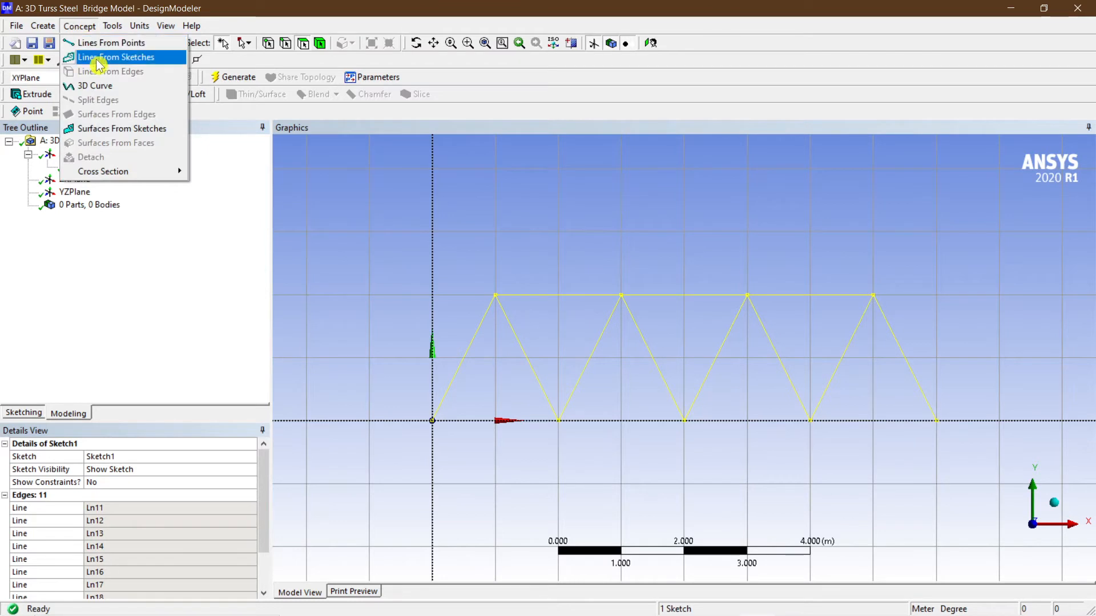
{"action": "left_click", "coordinate": [98, 58]}
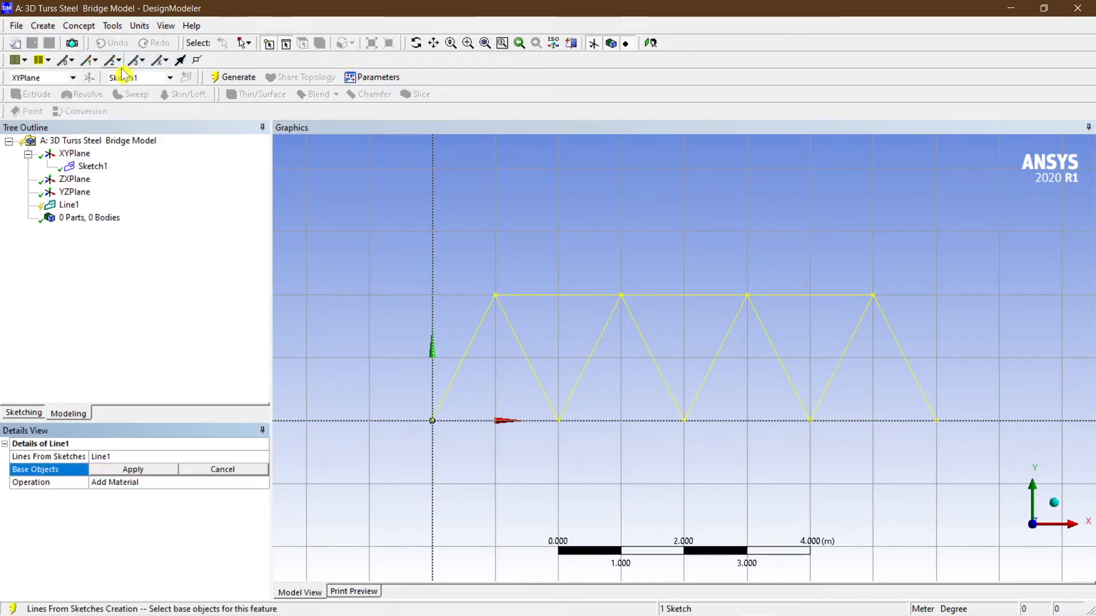
{"action": "left_click", "coordinate": [133, 473]}
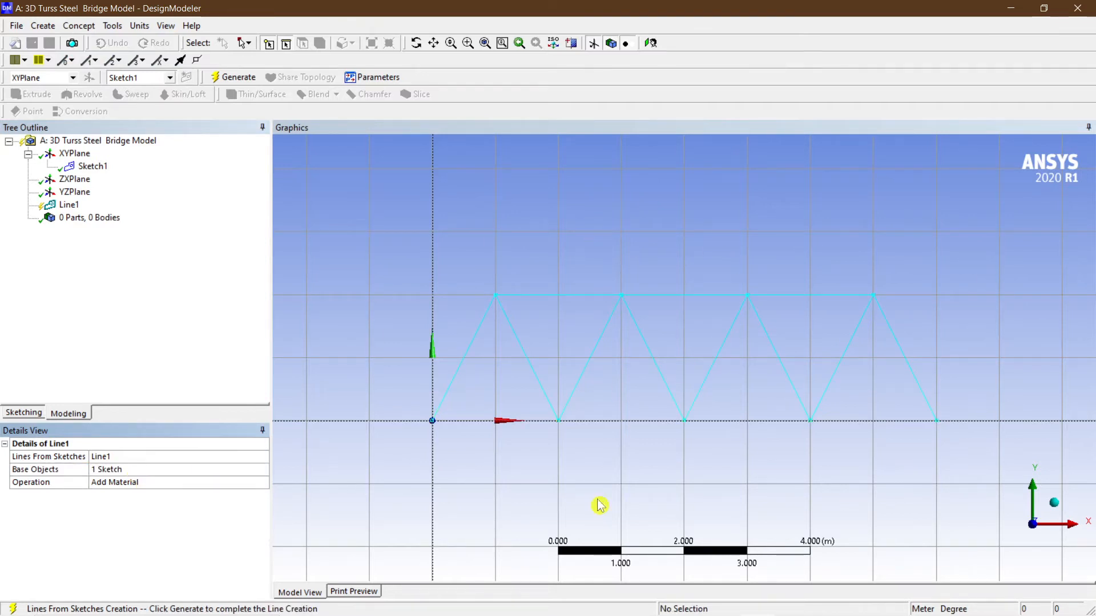
{"action": "left_click", "coordinate": [170, 482]}
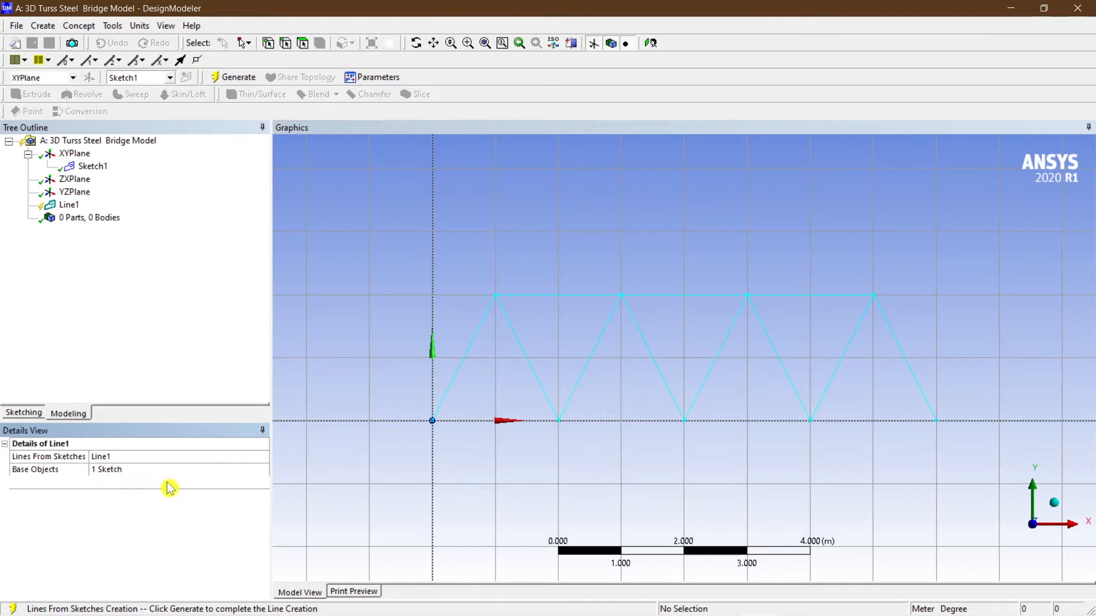
{"action": "left_click", "coordinate": [264, 488]}
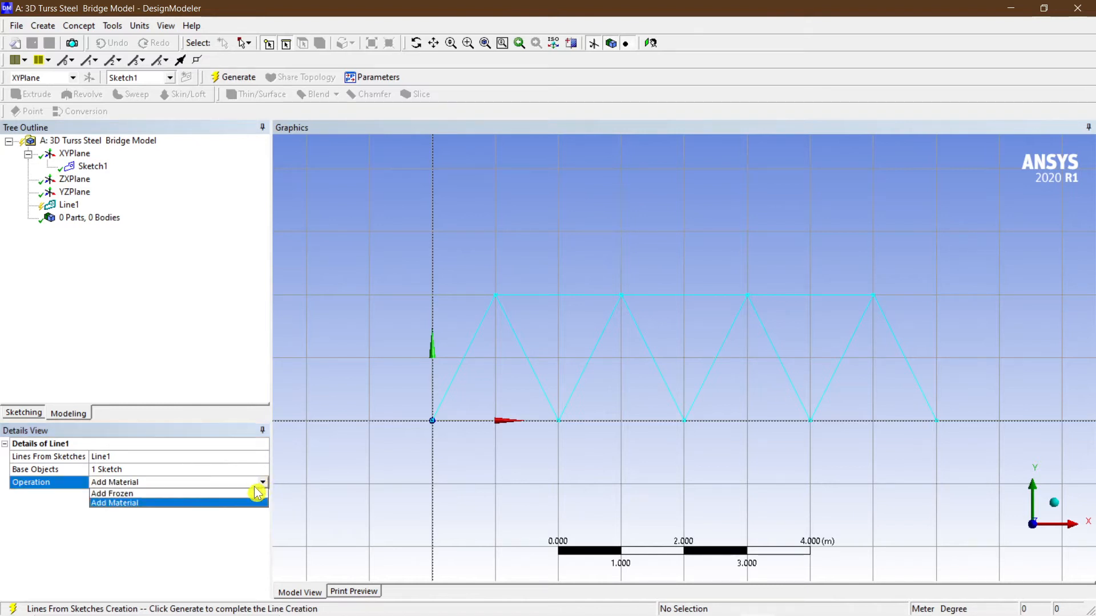
{"action": "left_click", "coordinate": [204, 342]}
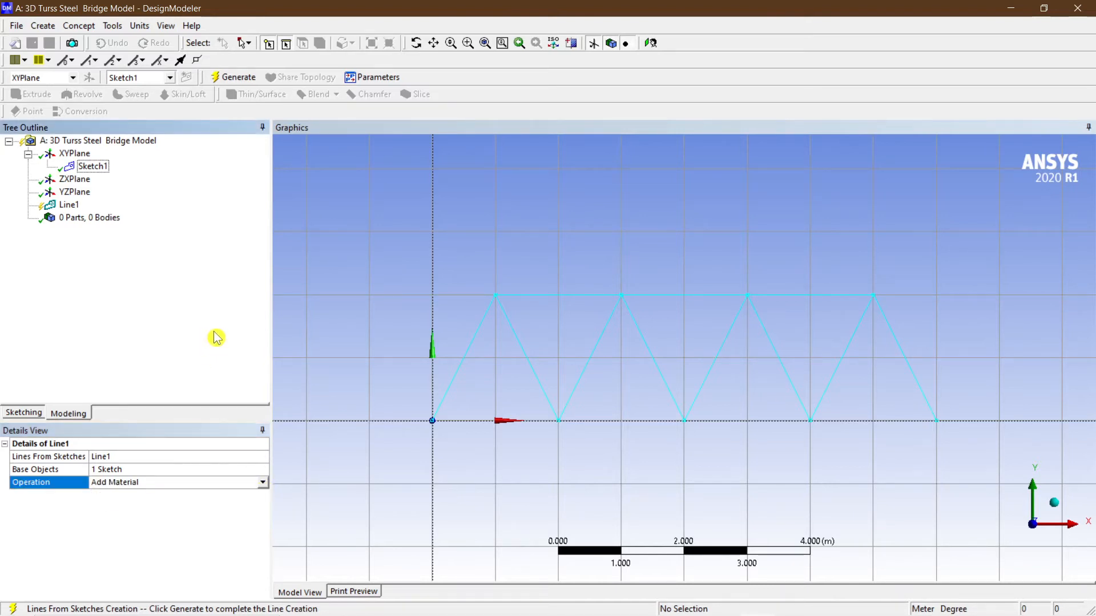
{"action": "left_click", "coordinate": [86, 220]}
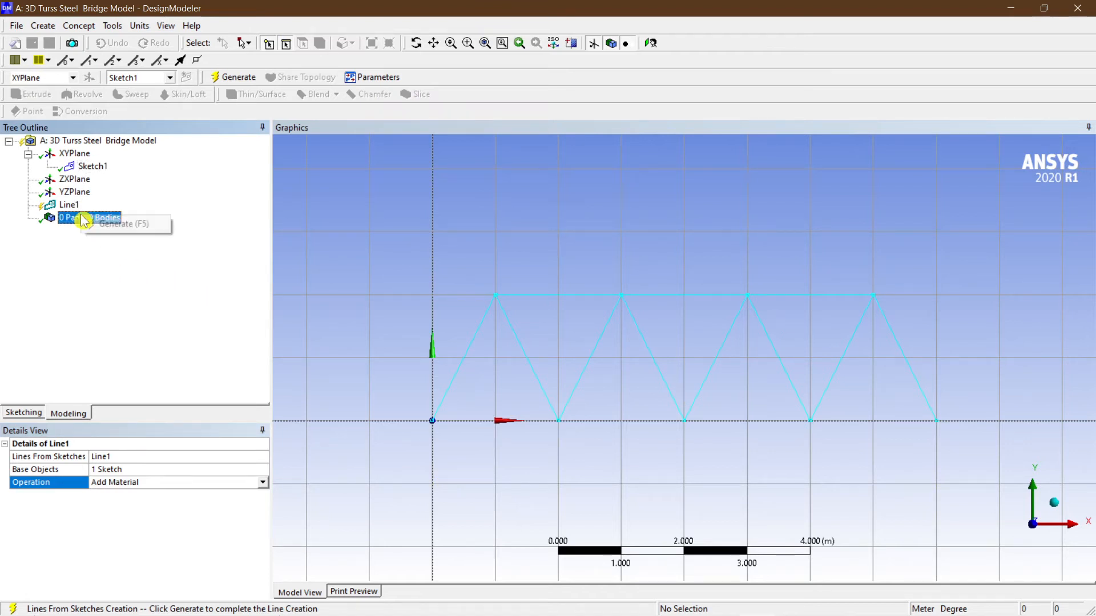
{"action": "left_click", "coordinate": [230, 81]}
{"action": "scroll", "coordinate": [660, 286], "scroll_direction": "up", "scroll_amount": 5}
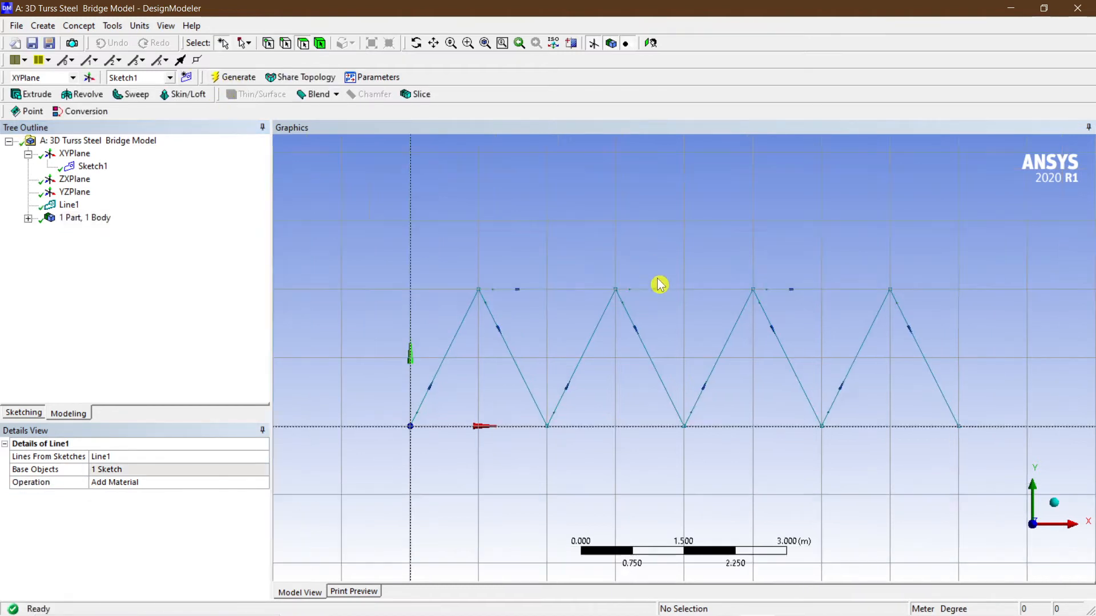
{"action": "scroll", "coordinate": [443, 260], "scroll_direction": "down", "scroll_amount": 2}
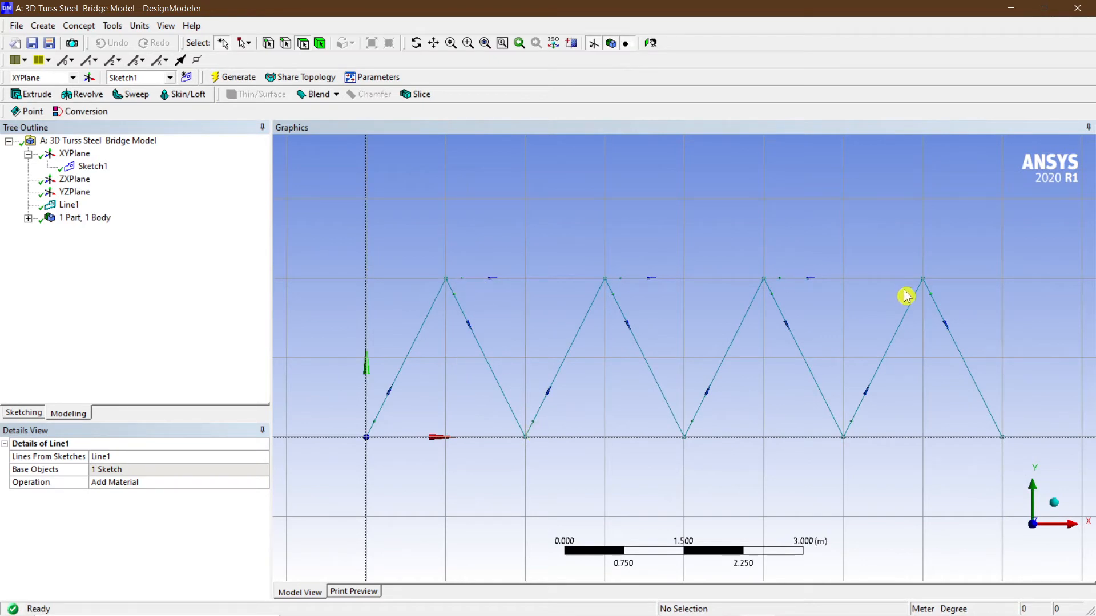
Start a linear Pattern feature and apply the truss line body as its geometry.
{"action": "left_click", "coordinate": [28, 218]}
{"action": "left_click", "coordinate": [77, 219]}
{"action": "left_click", "coordinate": [92, 230]}
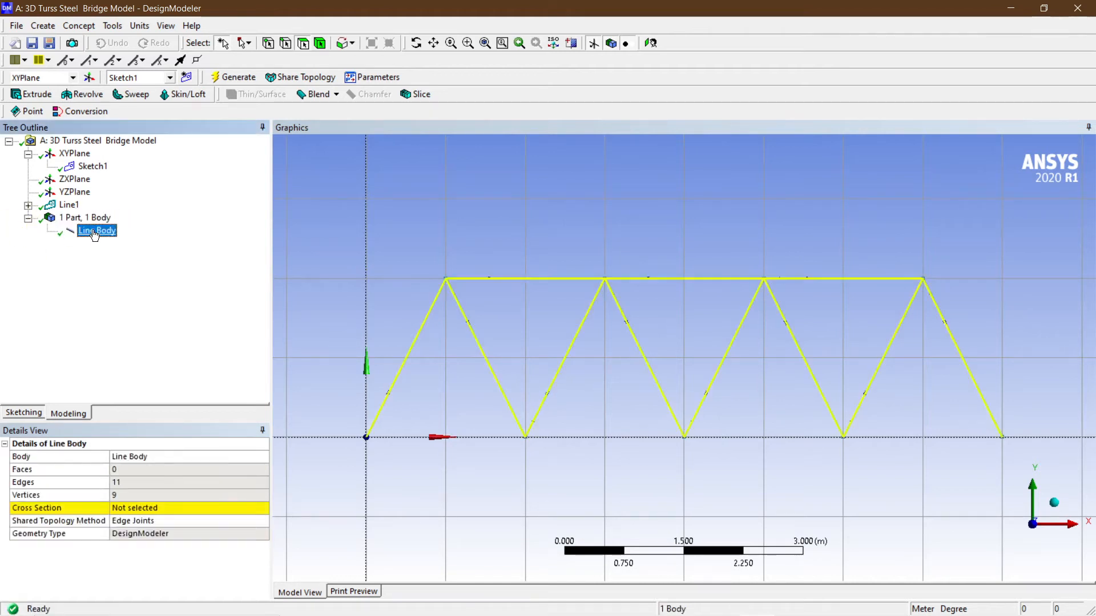
{"action": "scroll", "coordinate": [585, 374], "scroll_direction": "down", "scroll_amount": 2}
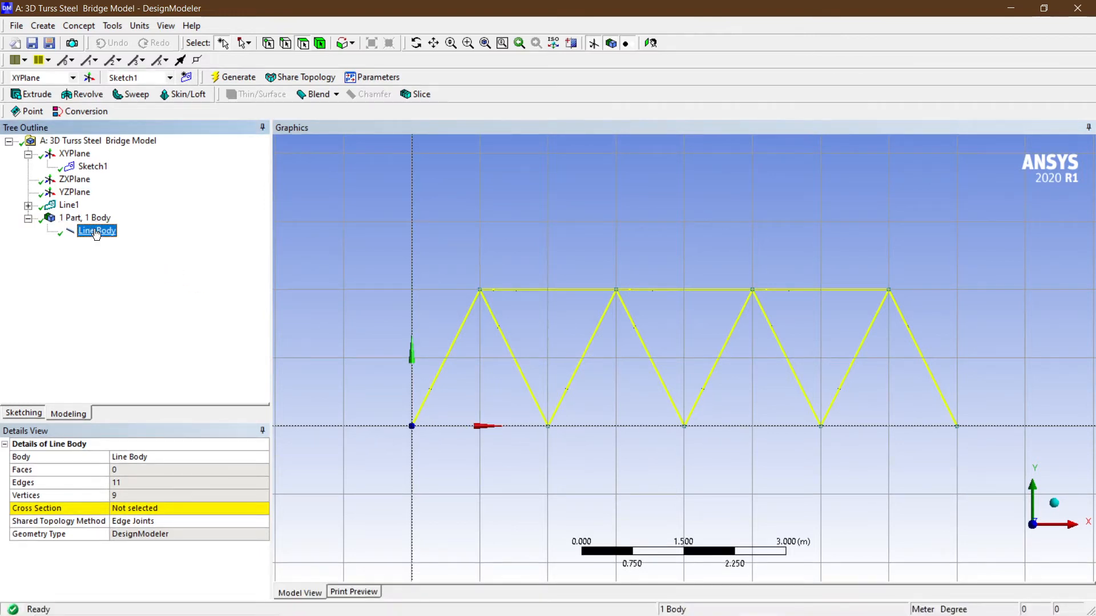
{"action": "left_click", "coordinate": [43, 26]}
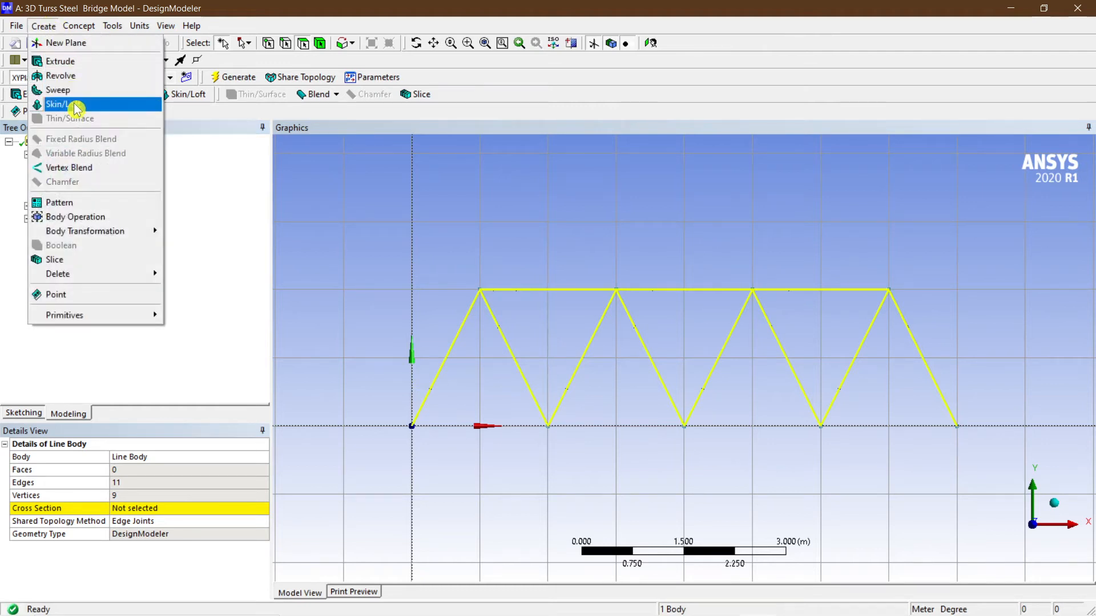
{"action": "left_click", "coordinate": [77, 202]}
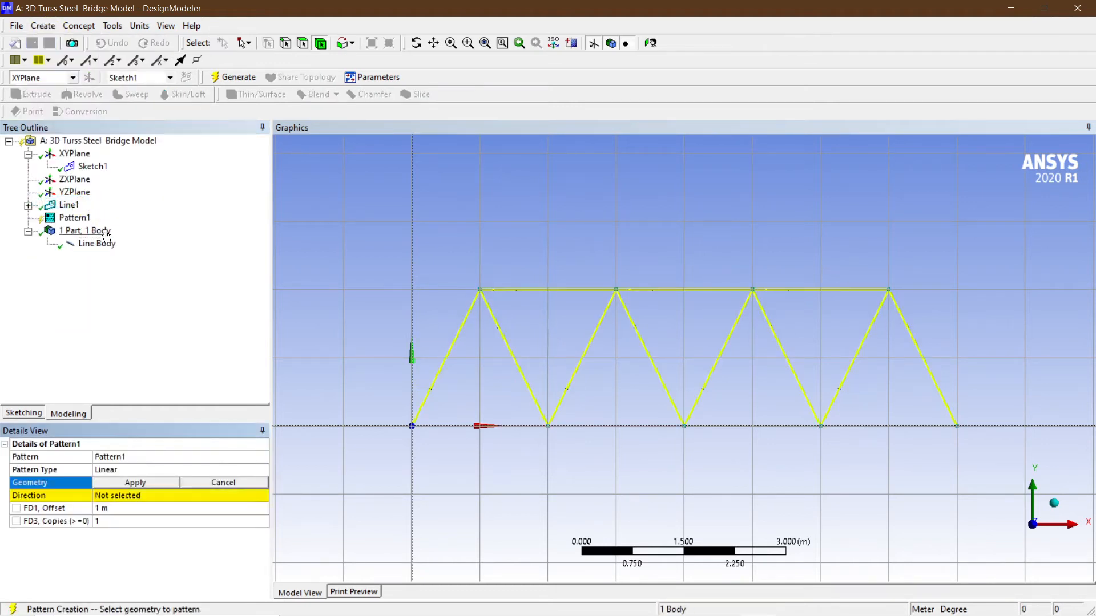
{"action": "left_click", "coordinate": [71, 218]}
{"action": "middle_click_drag", "start_coordinate": [388, 330], "coordinate": [704, 340]}
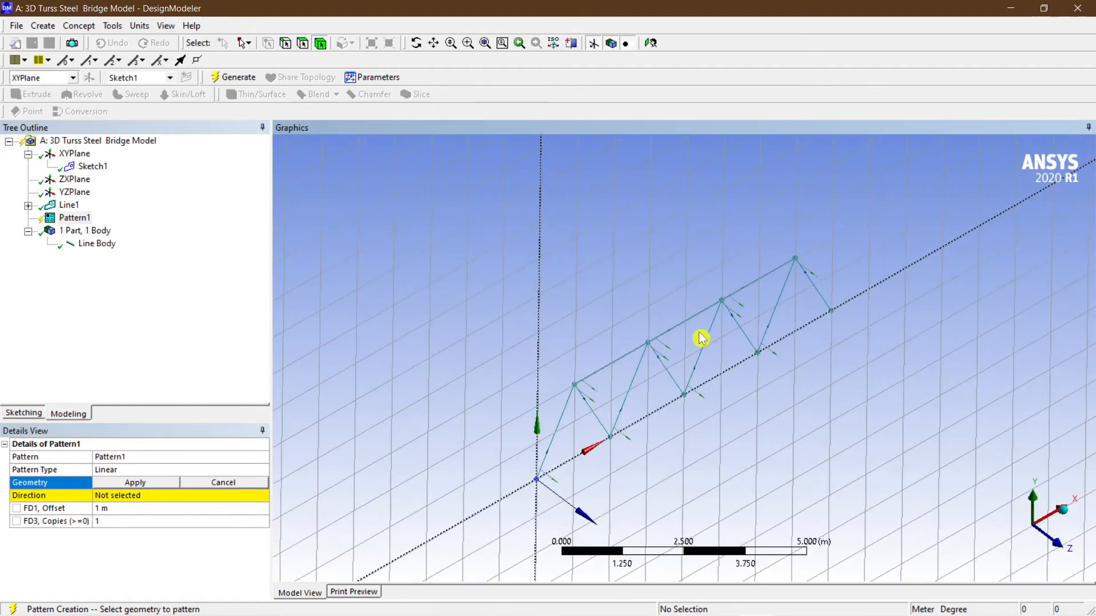
{"action": "scroll", "coordinate": [686, 338], "scroll_direction": "down", "scroll_amount": 3}
{"action": "middle_click_drag", "start_coordinate": [701, 415], "coordinate": [651, 363], "text": "ctrl"}
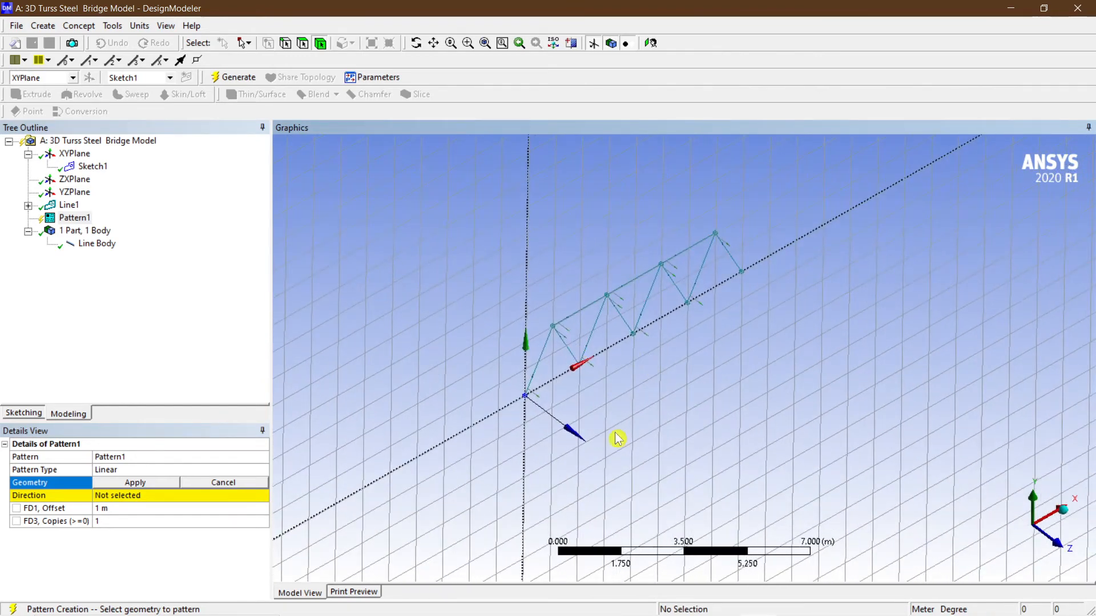
{"action": "scroll", "coordinate": [539, 408], "scroll_direction": "up", "scroll_amount": 1}
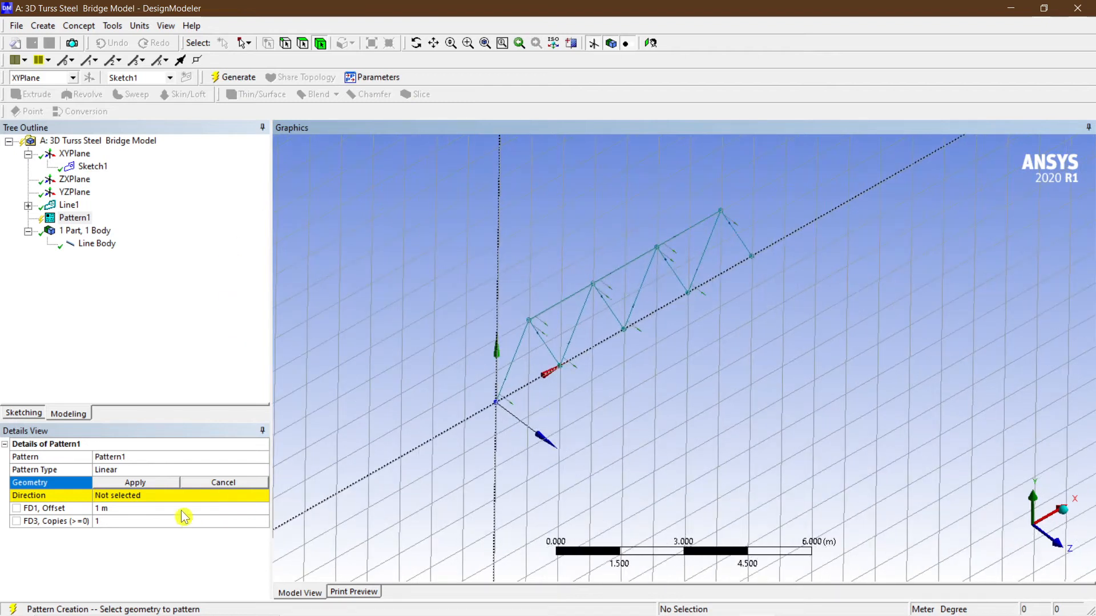
{"action": "left_click", "coordinate": [146, 501]}
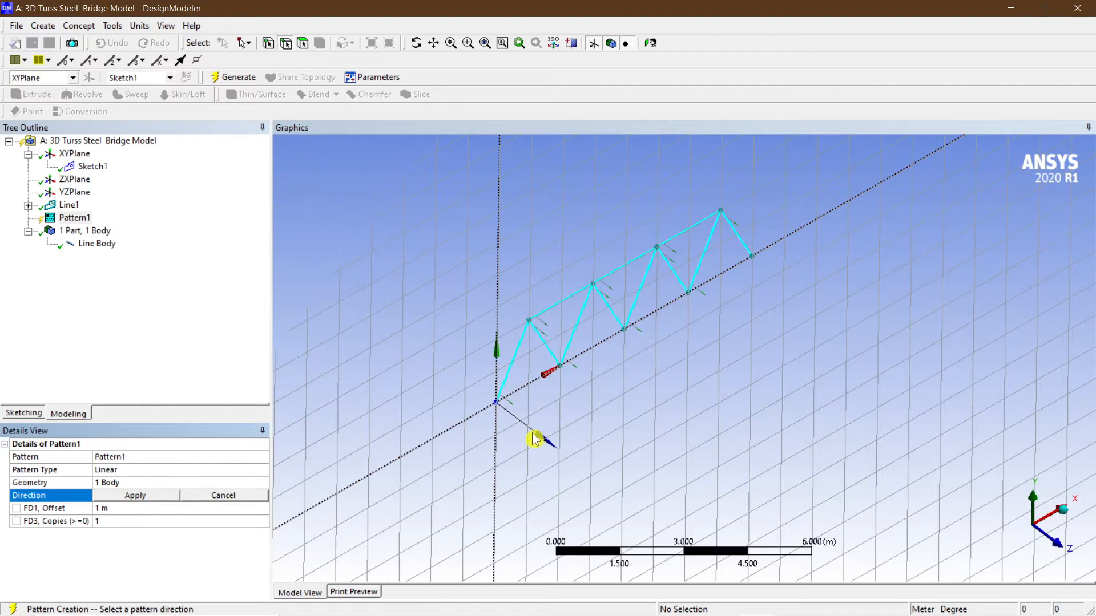
{"action": "scroll", "coordinate": [533, 435], "scroll_direction": "up", "scroll_amount": 2}
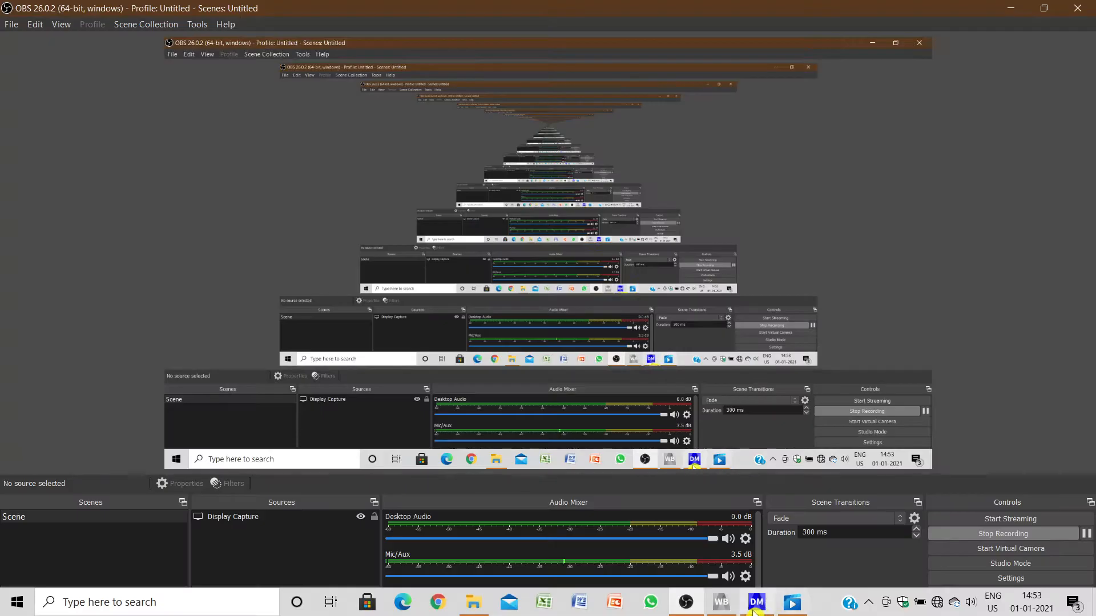
{"action": "left_click", "coordinate": [755, 604]}
{"action": "middle_click_drag", "start_coordinate": [616, 461], "coordinate": [742, 422]}
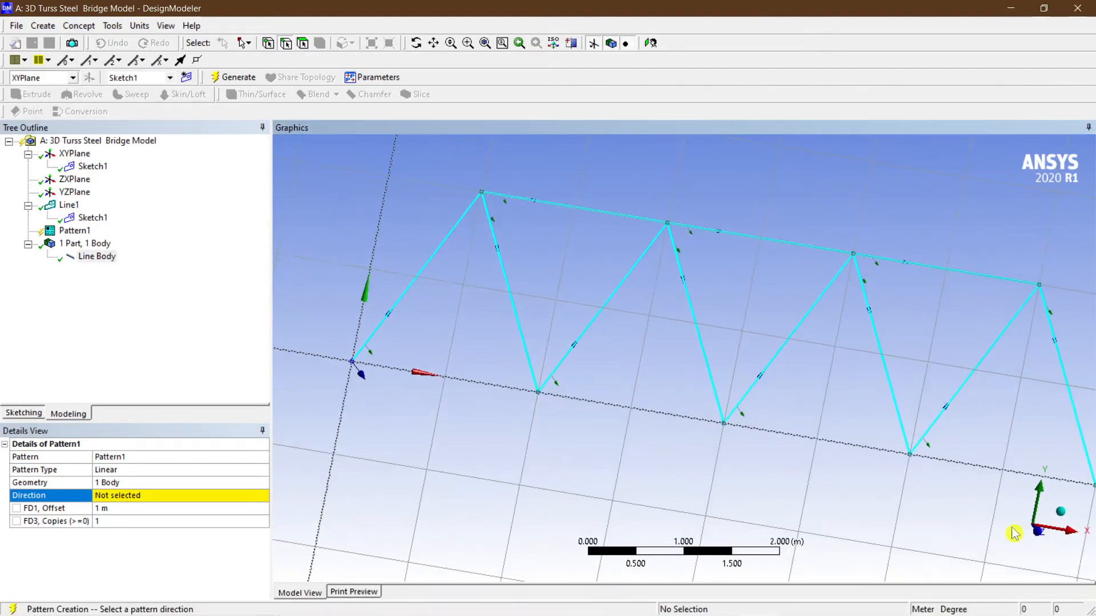
{"action": "left_click", "coordinate": [75, 154]}
{"action": "left_click", "coordinate": [90, 167]}
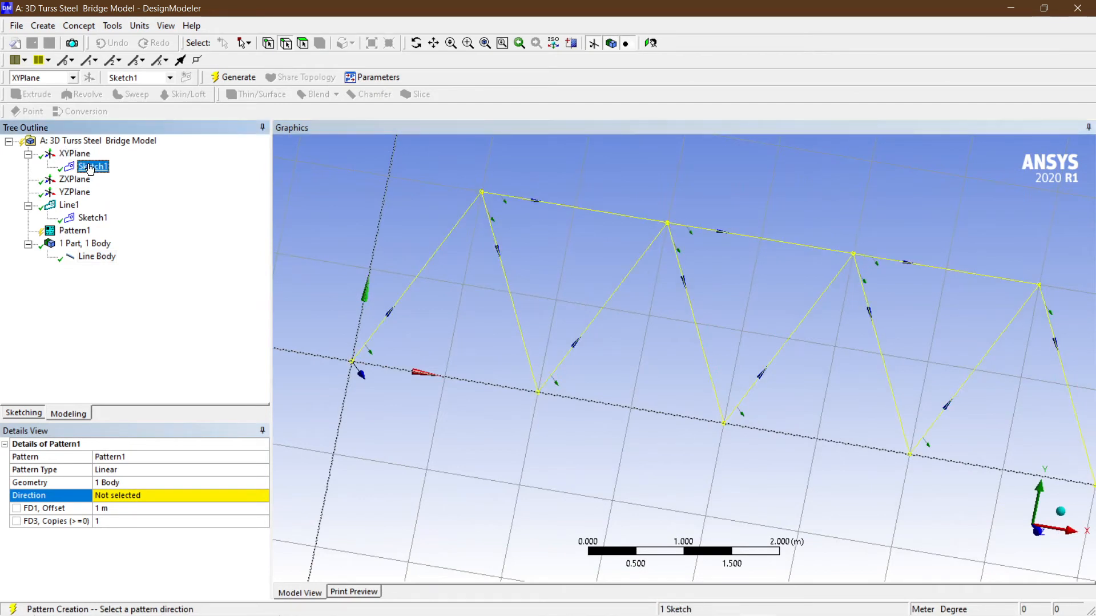
{"action": "left_click", "coordinate": [650, 43]}
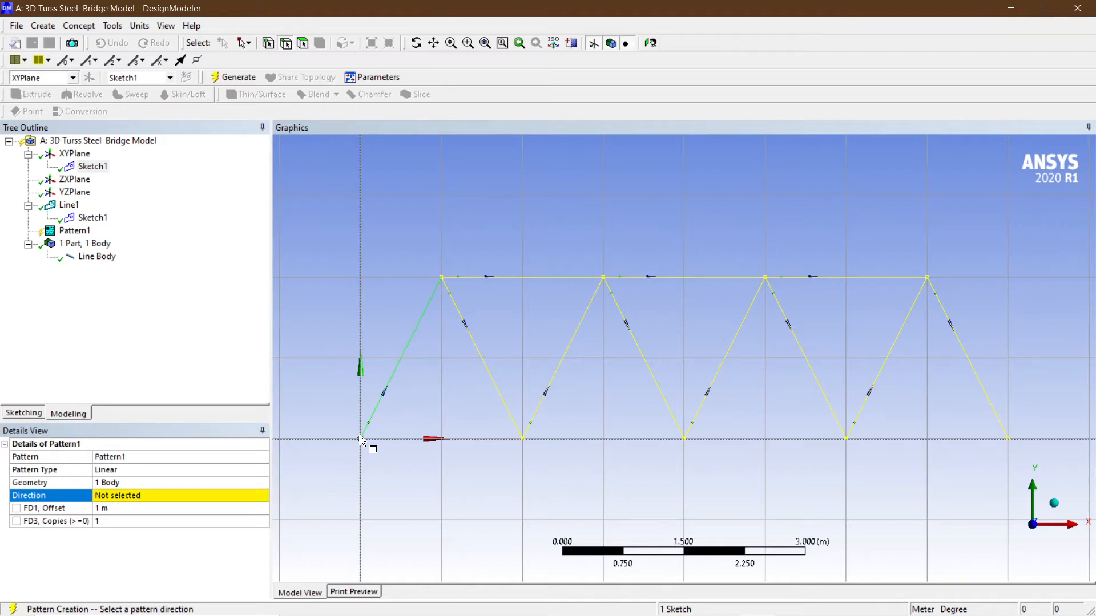
{"action": "left_click", "coordinate": [73, 180]}
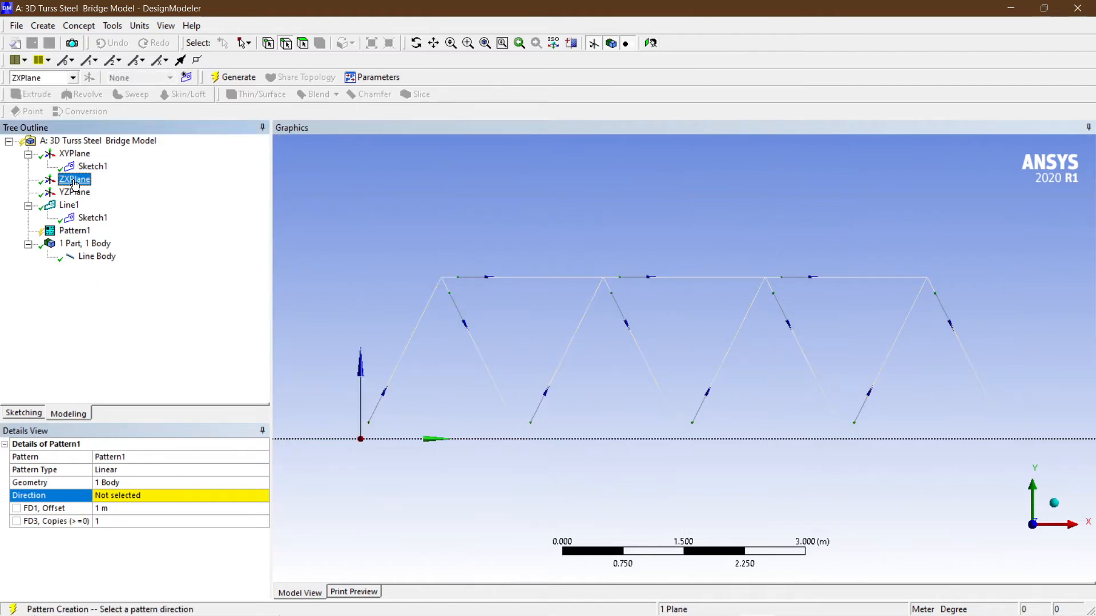
{"action": "middle_click_drag", "start_coordinate": [434, 391], "coordinate": [396, 410]}
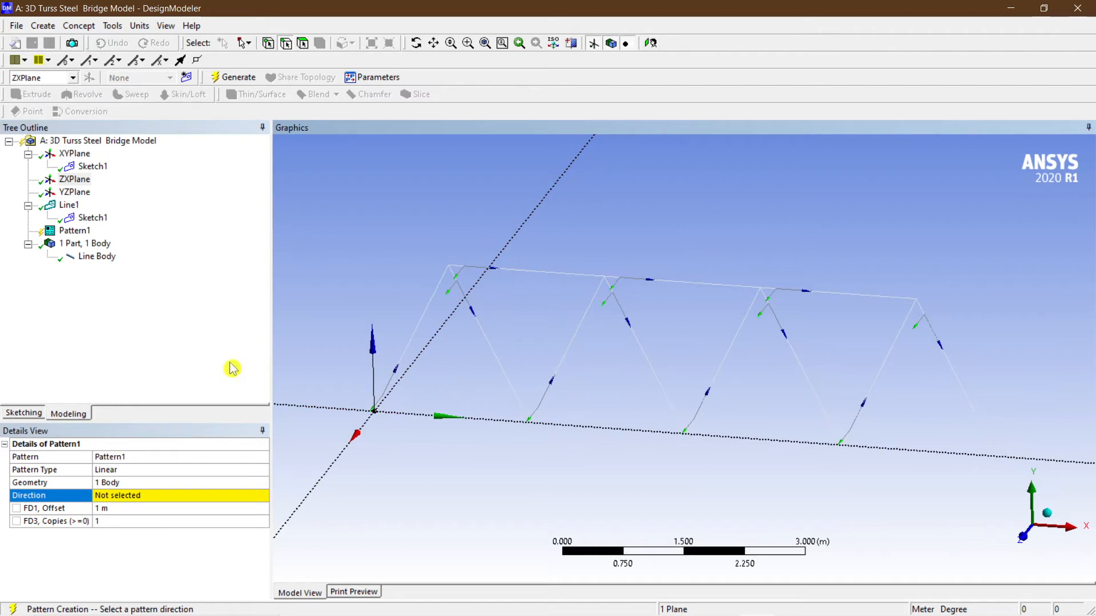
{"action": "left_click", "coordinate": [334, 471]}
{"action": "left_click", "coordinate": [149, 509]}
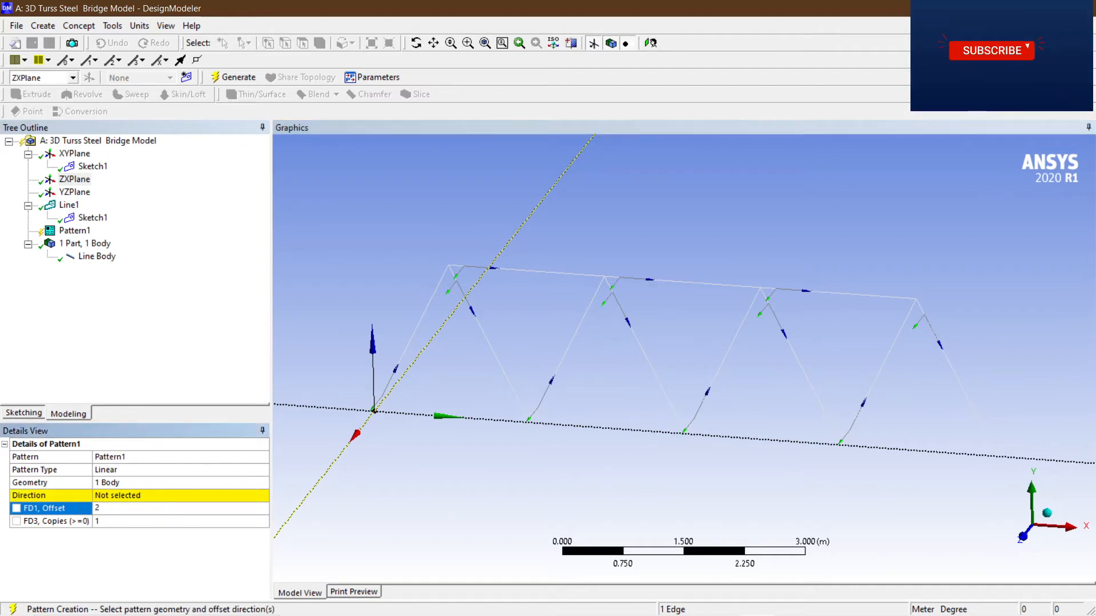
{"action": "key", "text": "Escape"}
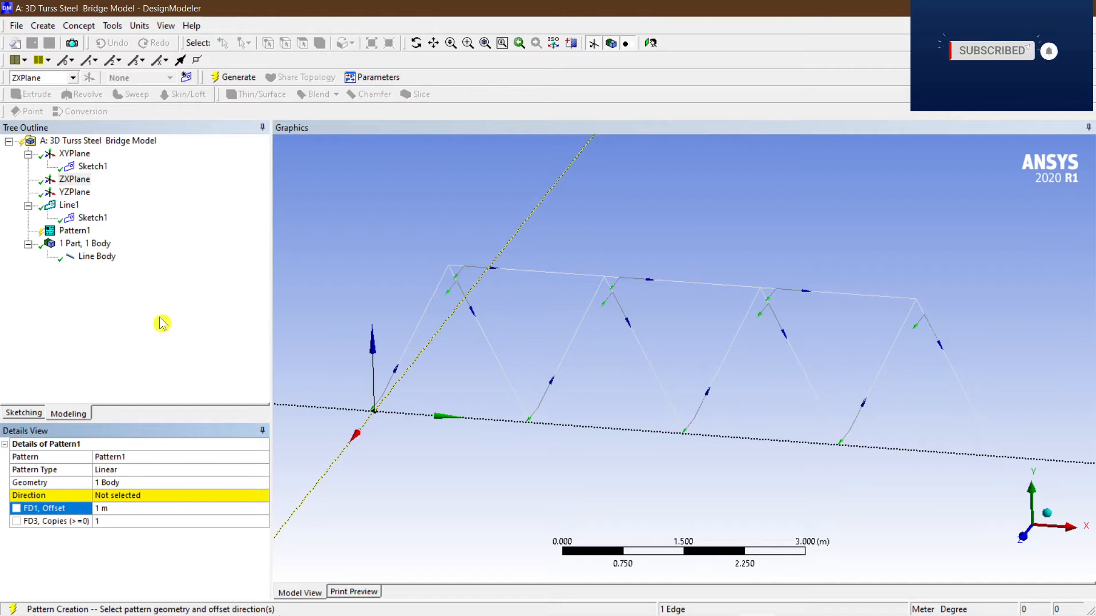
Reselect the truss line body and set the pattern direction to the Z-axis edge.
{"action": "left_click", "coordinate": [97, 256]}
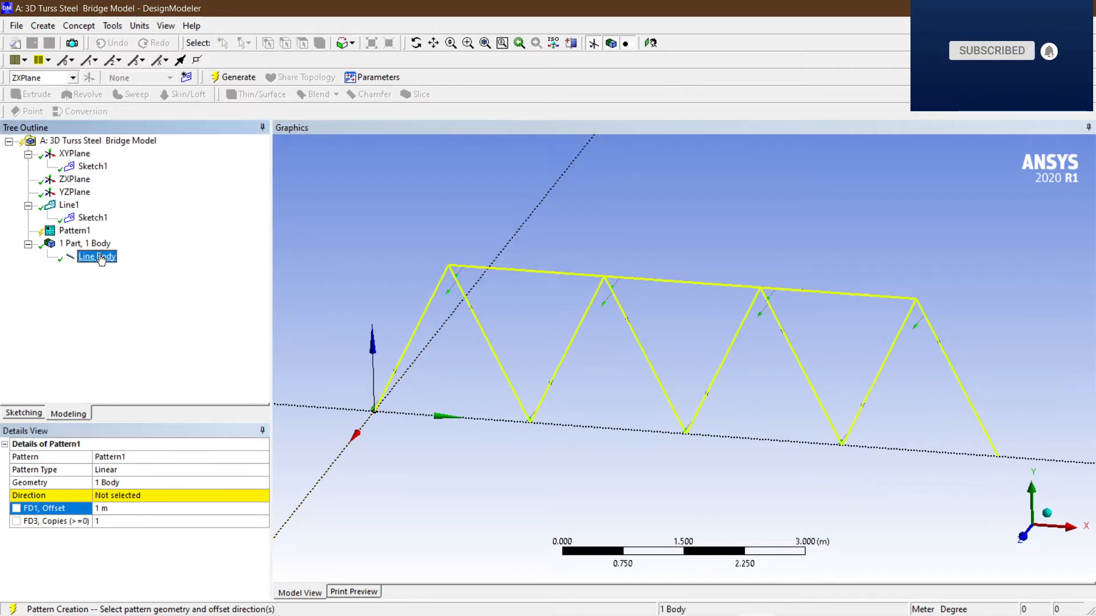
{"action": "left_click", "coordinate": [335, 473]}
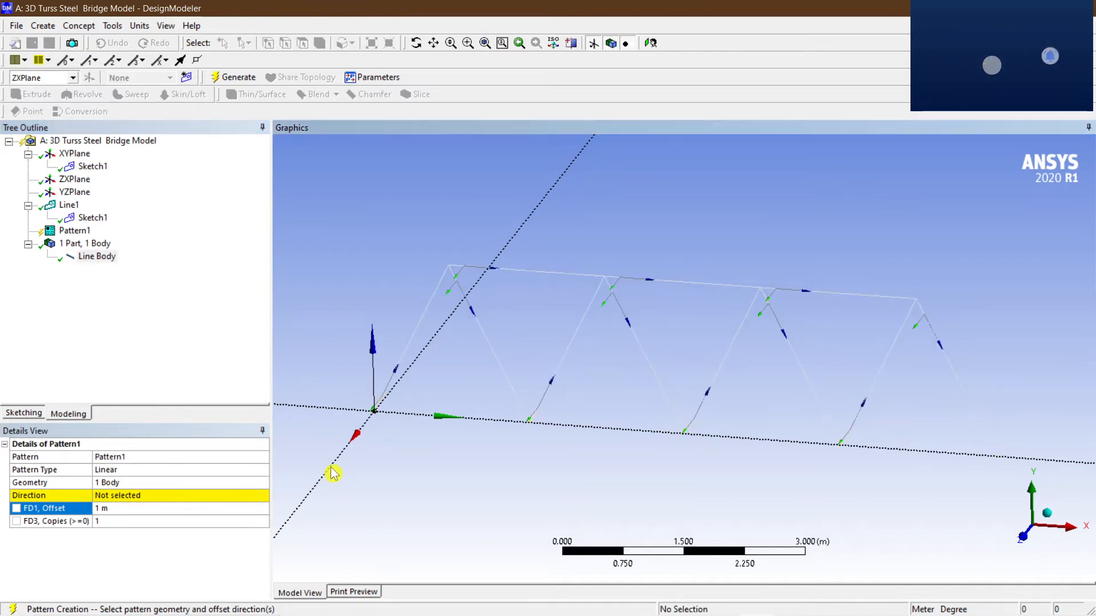
{"action": "left_click", "coordinate": [96, 256]}
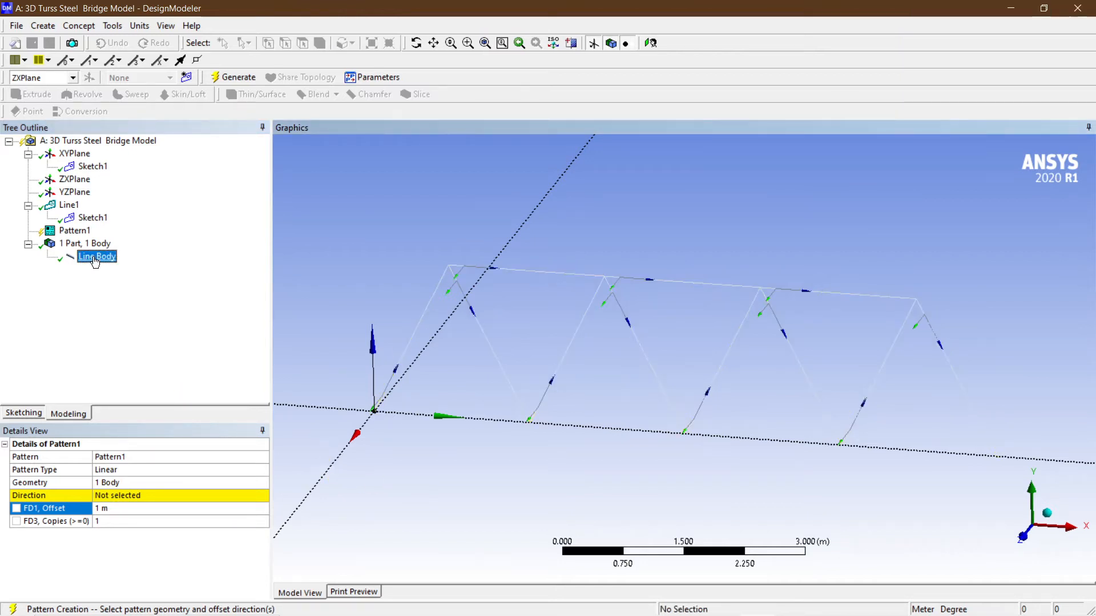
{"action": "left_click", "coordinate": [127, 495]}
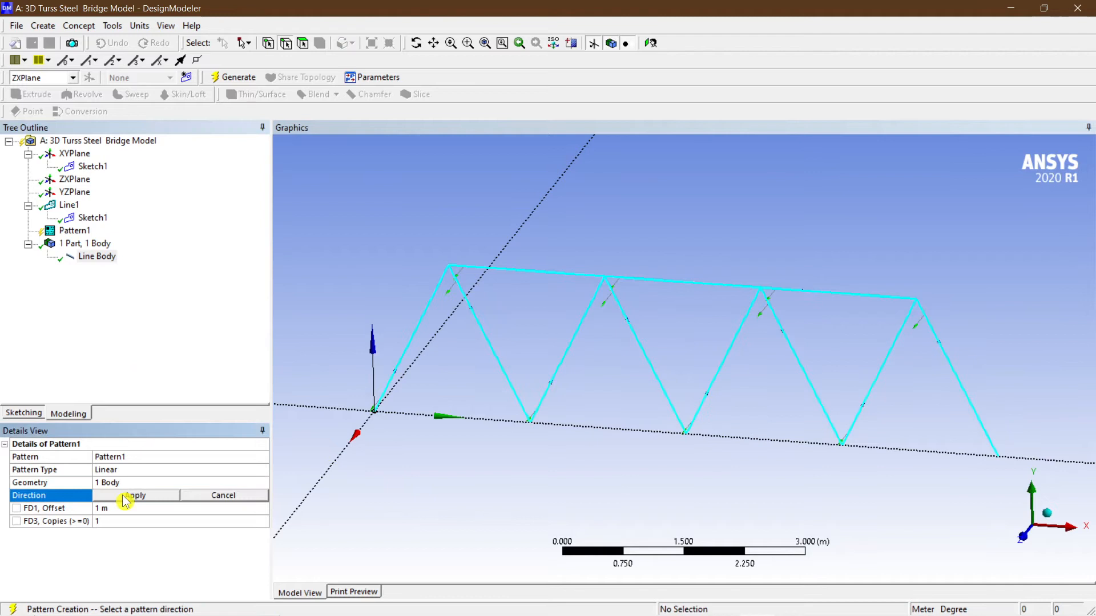
{"action": "left_click", "coordinate": [316, 489]}
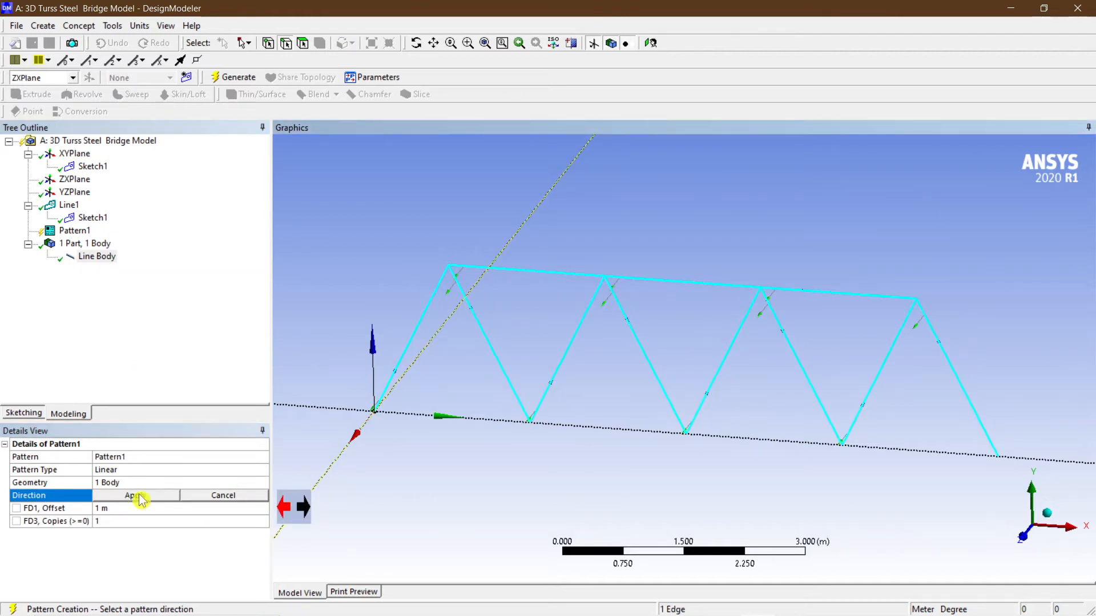
{"action": "left_click", "coordinate": [121, 496]}
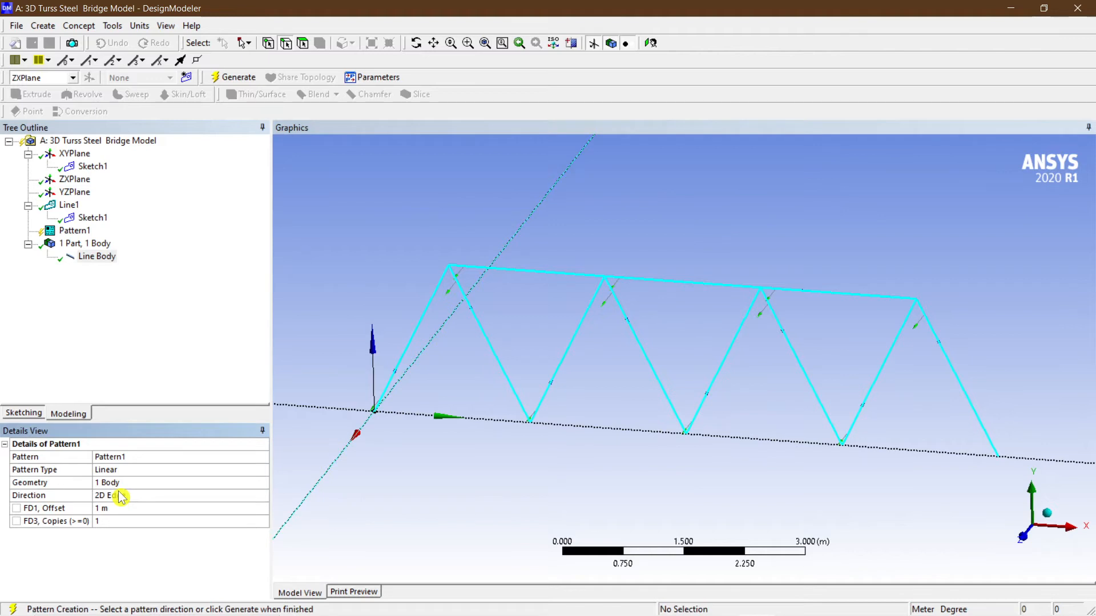
Set the pattern offset to 2 m and generate the pattern.
{"action": "left_click", "coordinate": [159, 508]}
{"action": "type", "text": "2"}
{"action": "key", "text": "Return"}
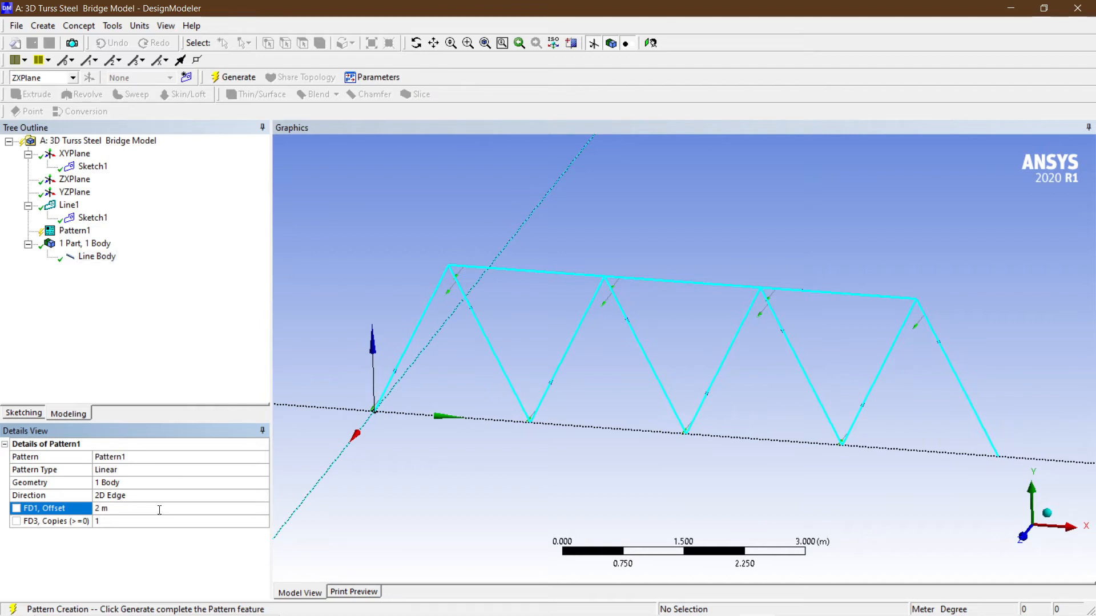
{"action": "left_click", "coordinate": [238, 76]}
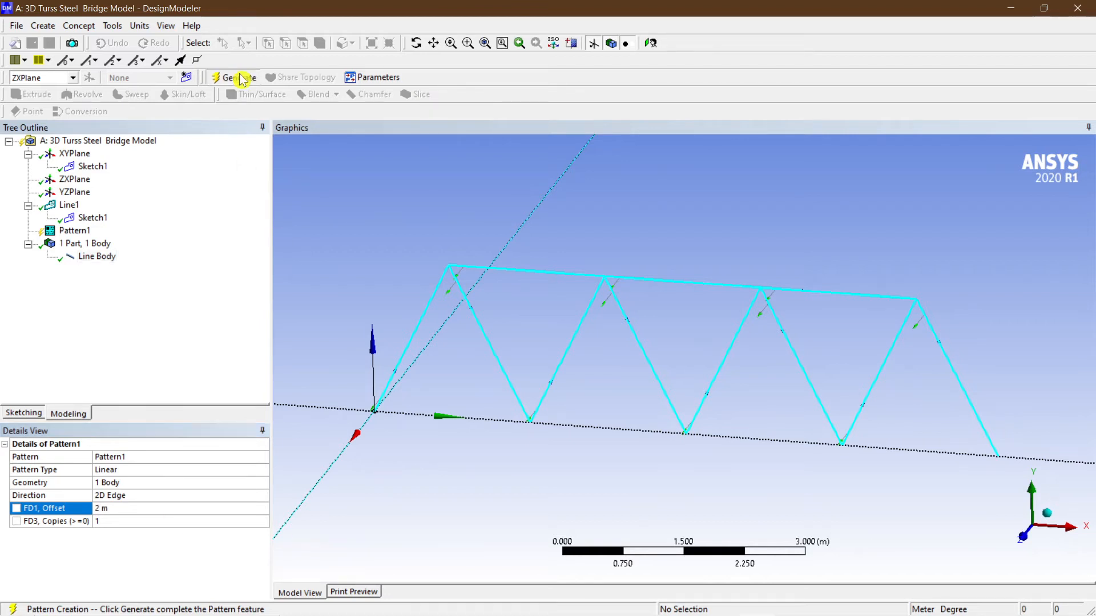
Create a new plane based on the ZXPlane with an Offset Z transform and generate it.
{"action": "middle_click_drag", "start_coordinate": [448, 326], "coordinate": [594, 464]}
{"action": "scroll", "coordinate": [595, 464], "scroll_direction": "down", "scroll_amount": 4}
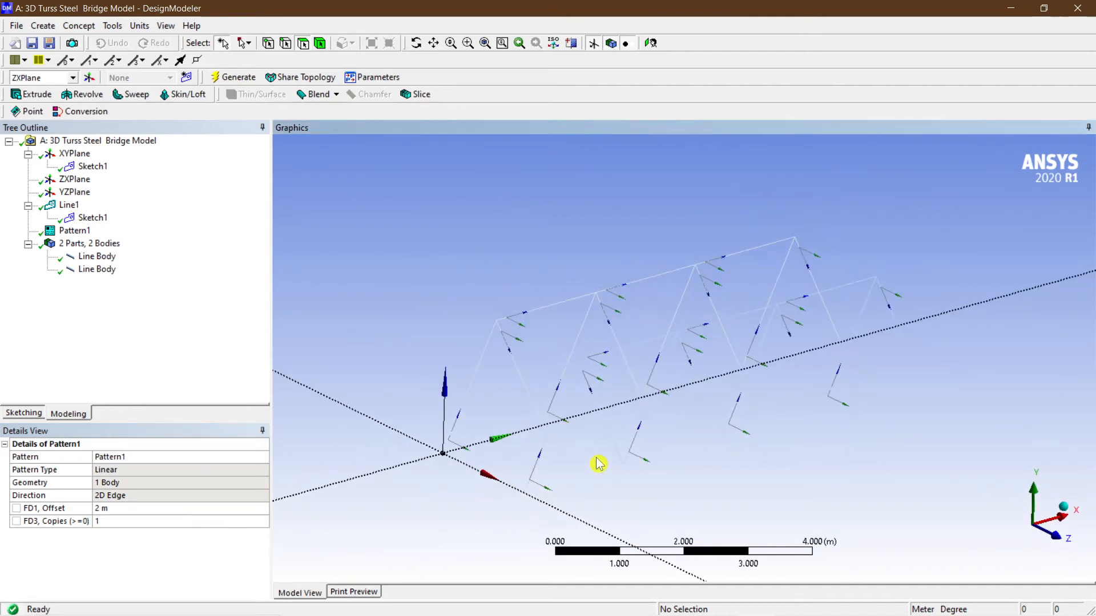
{"action": "mouse_move", "coordinate": [679, 482]}
{"action": "middle_mouse_down"}
{"action": "mouse_move", "coordinate": [716, 484]}
{"action": "mouse_move", "coordinate": [686, 481]}
{"action": "middle_mouse_up"}
{"action": "scroll", "coordinate": [550, 366], "scroll_direction": "down", "scroll_amount": 2}
{"action": "middle_click_drag", "start_coordinate": [664, 465], "coordinate": [580, 450]}
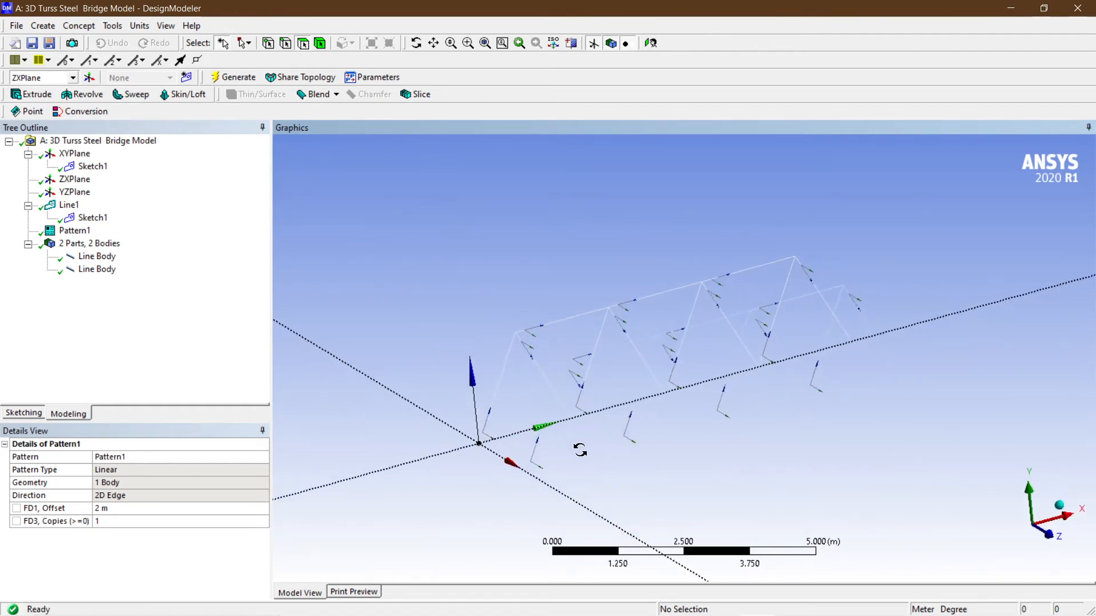
{"action": "scroll", "coordinate": [575, 418], "scroll_direction": "up", "scroll_amount": 4}
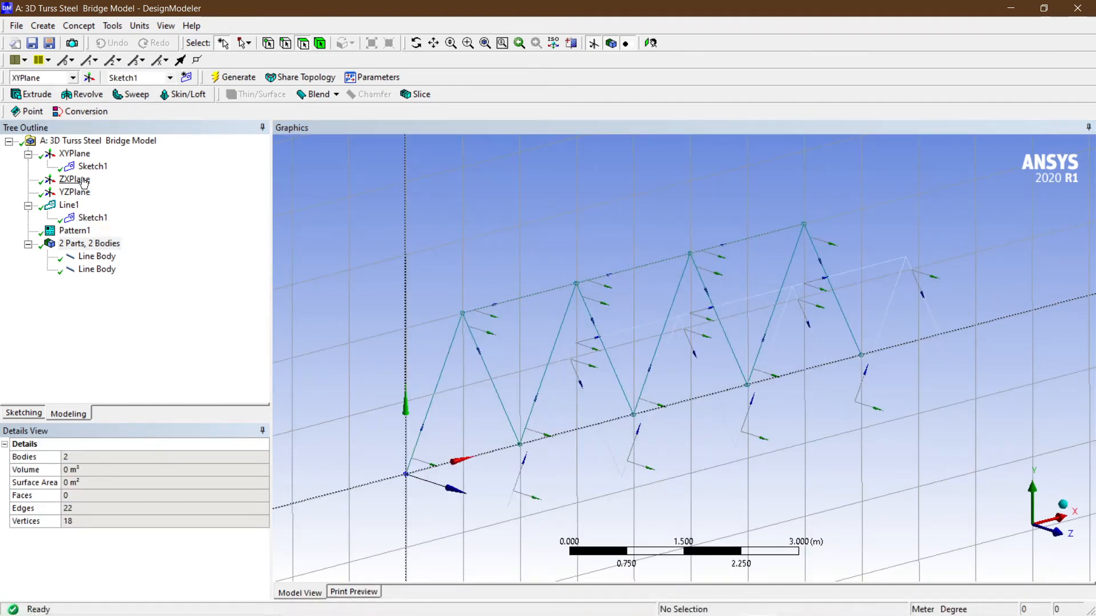
{"action": "left_click", "coordinate": [72, 181]}
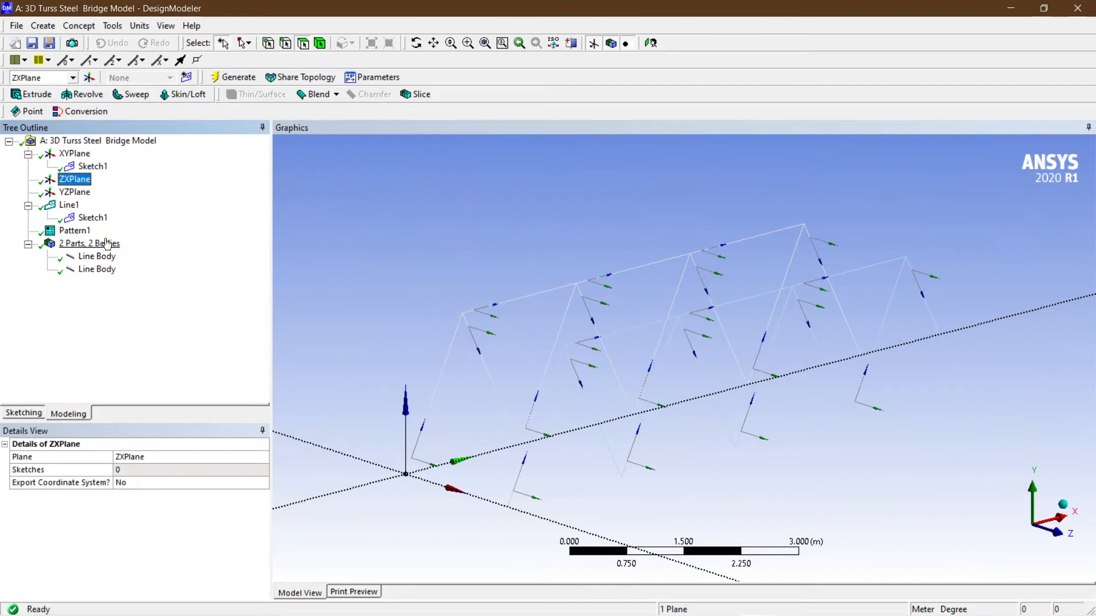
{"action": "scroll", "coordinate": [457, 318], "scroll_direction": "down", "scroll_amount": 2}
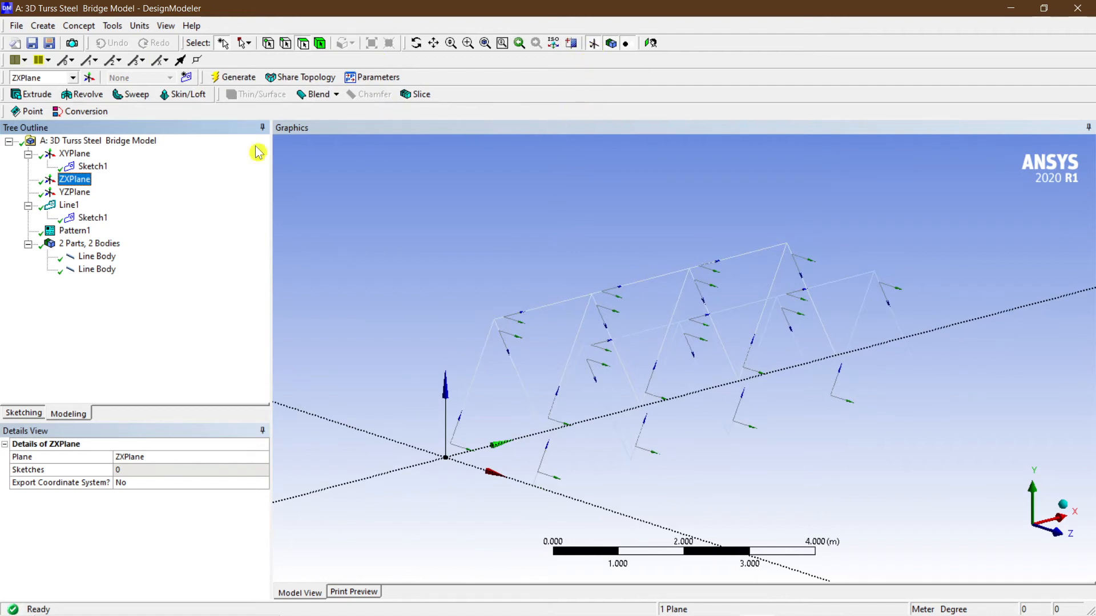
{"action": "left_click", "coordinate": [93, 80]}
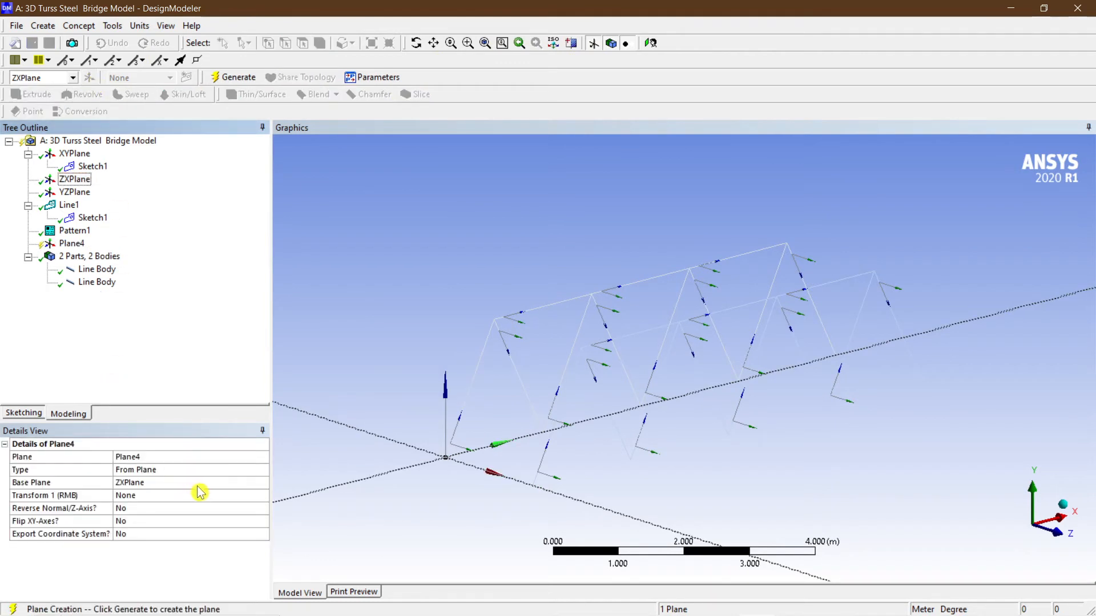
{"action": "left_click", "coordinate": [227, 497]}
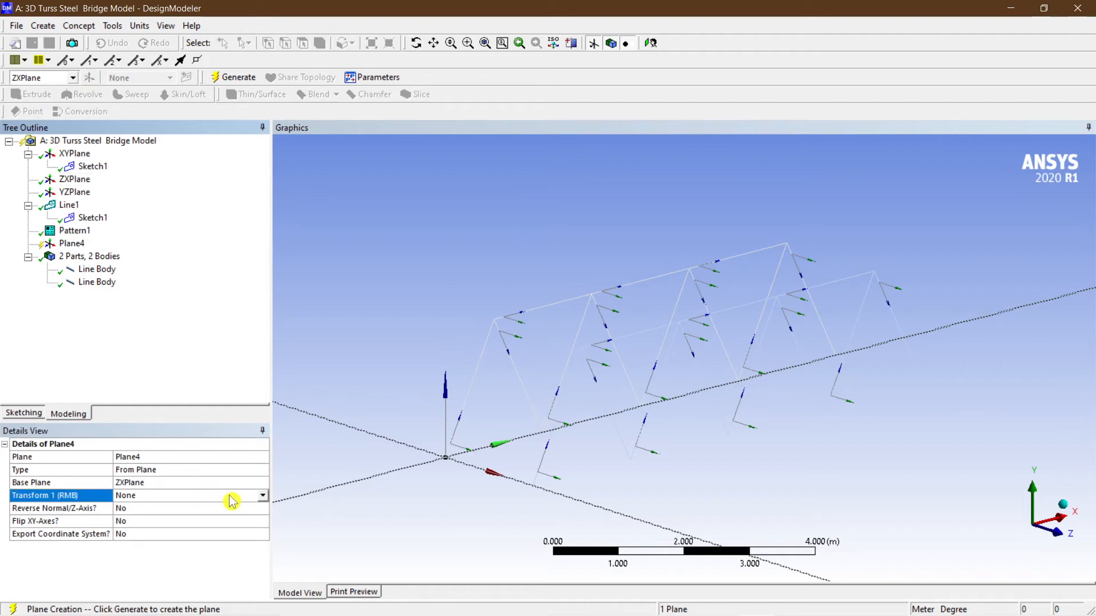
{"action": "left_click", "coordinate": [262, 497]}
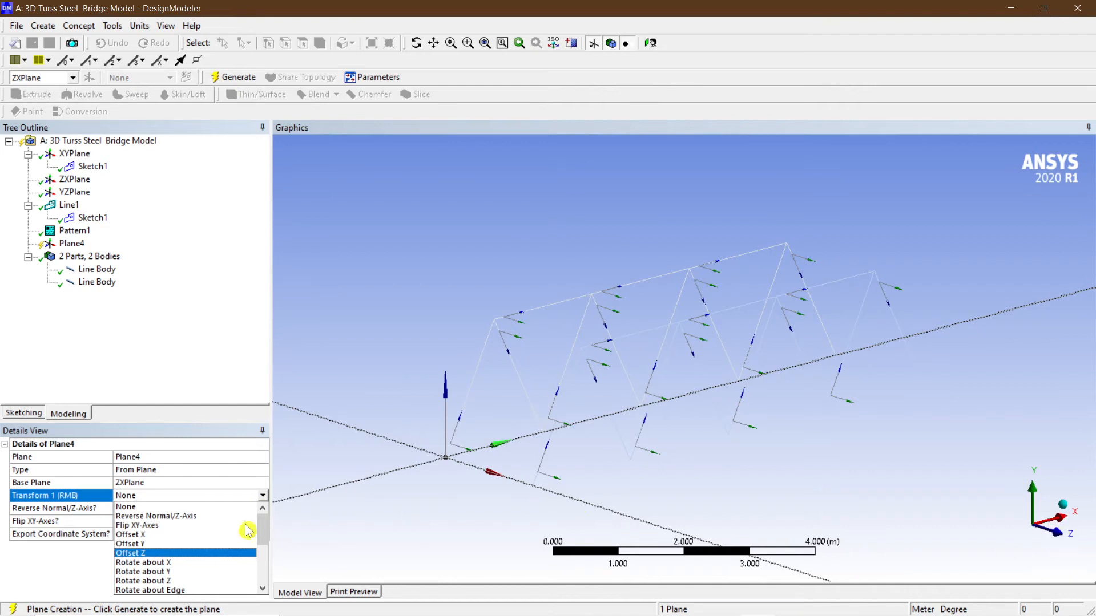
{"action": "left_click", "coordinate": [178, 553]}
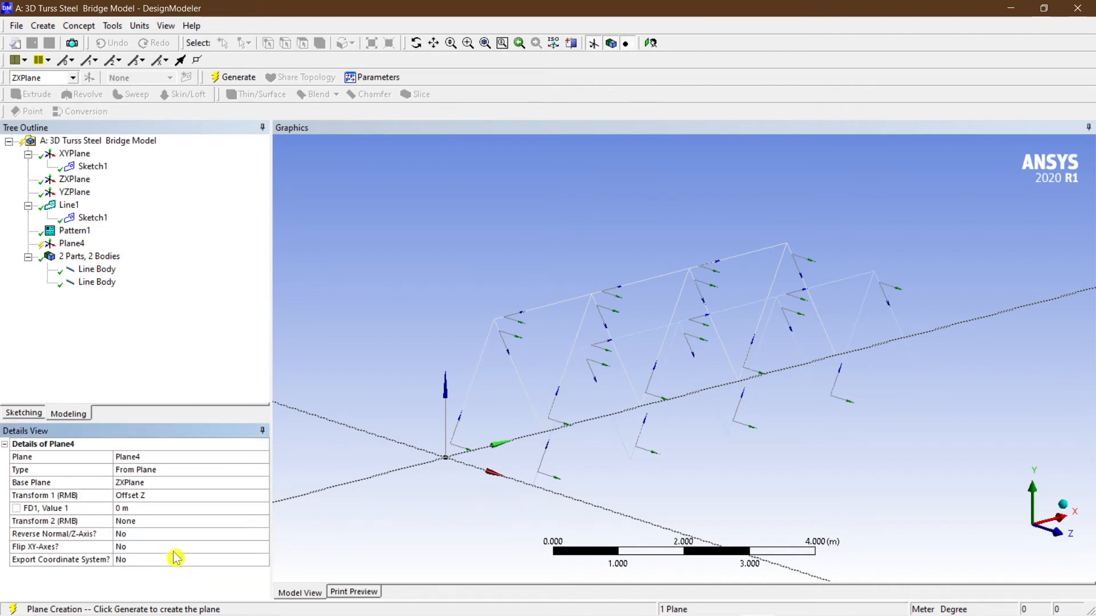
{"action": "left_click", "coordinate": [237, 77]}
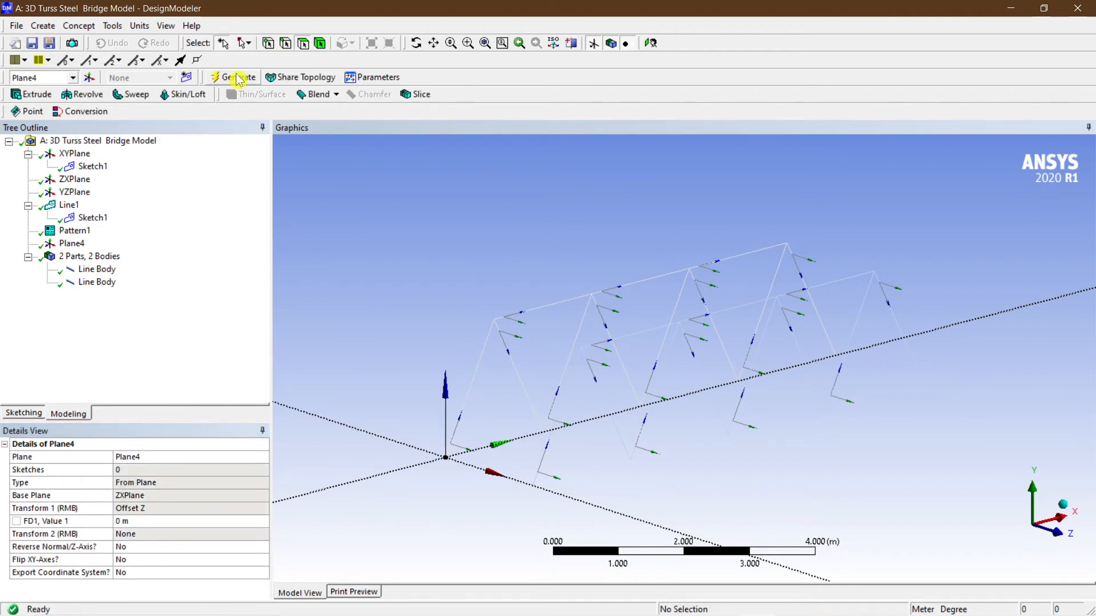
Set Plane4's Z offset value to 2 m and generate the plane.
{"action": "left_click", "coordinate": [74, 179]}
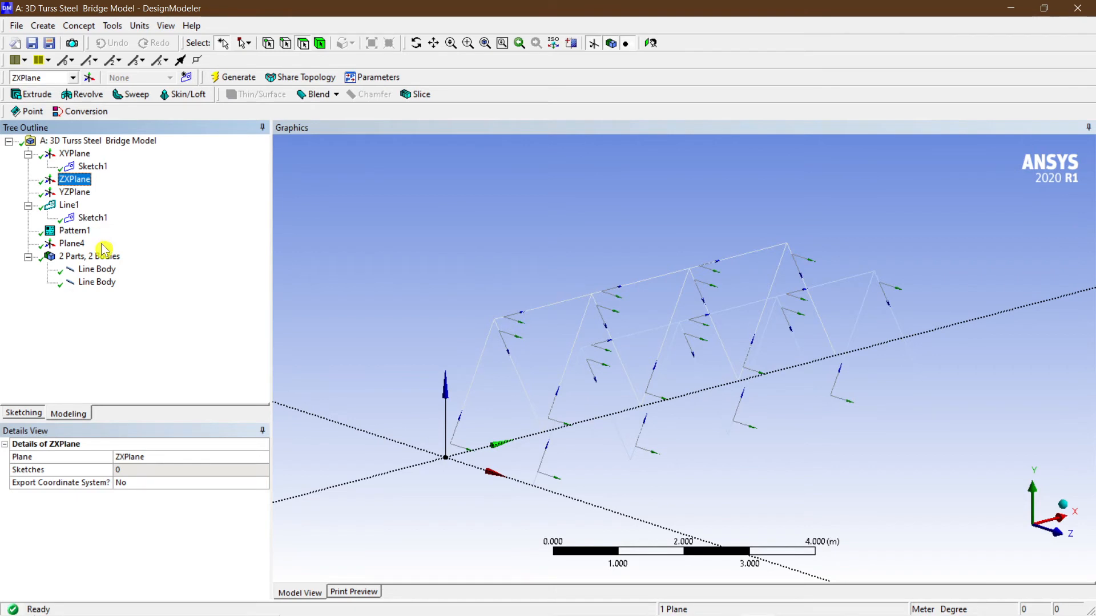
{"action": "left_click", "coordinate": [71, 243]}
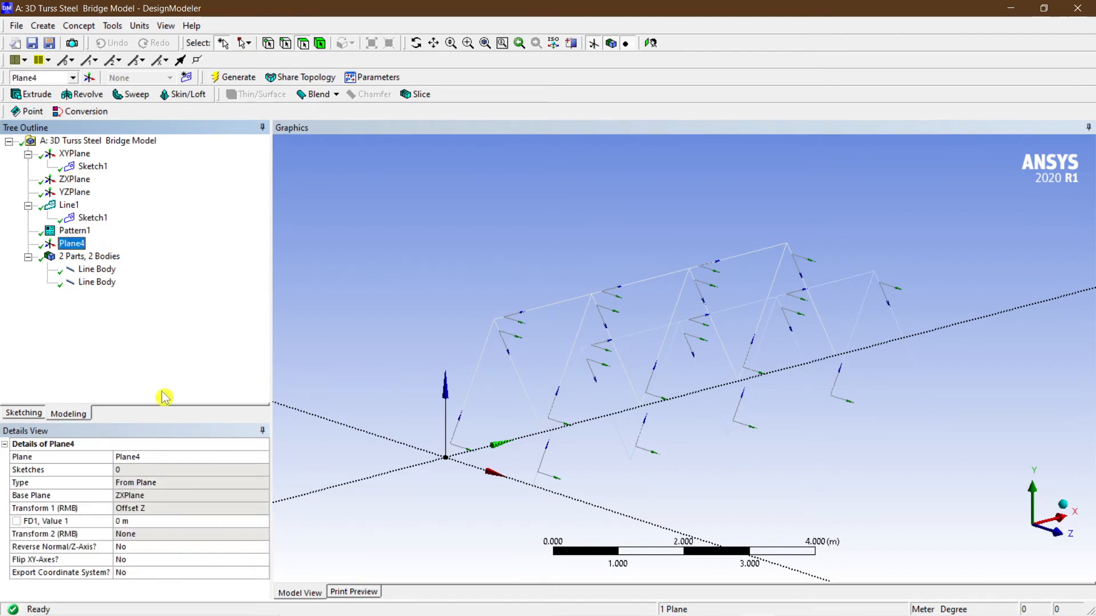
{"action": "left_click", "coordinate": [172, 519]}
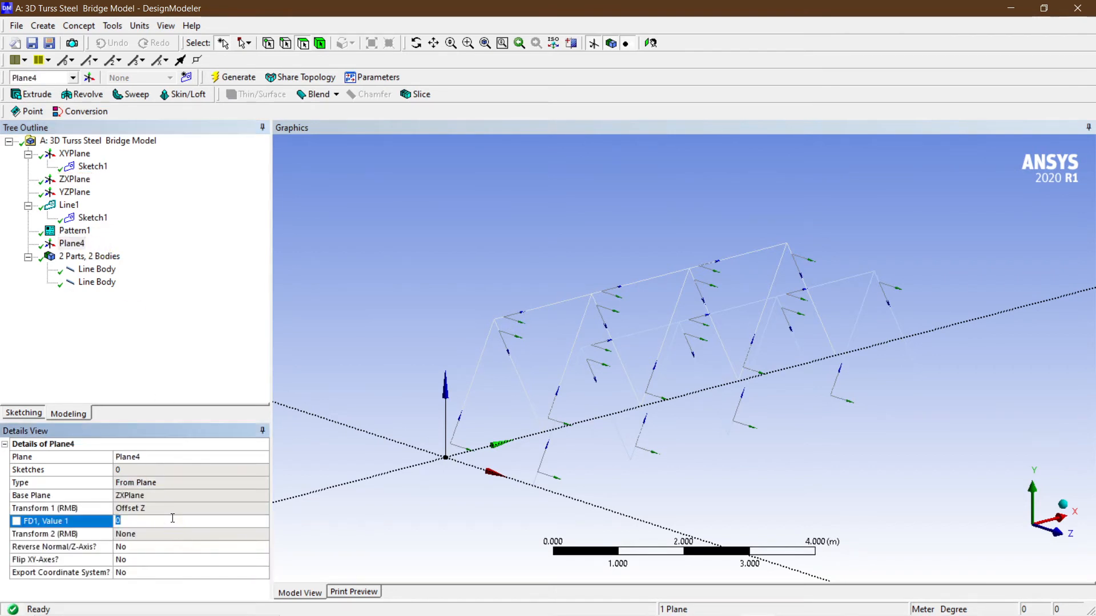
{"action": "key", "text": "Return"}
{"action": "left_click", "coordinate": [229, 78]}
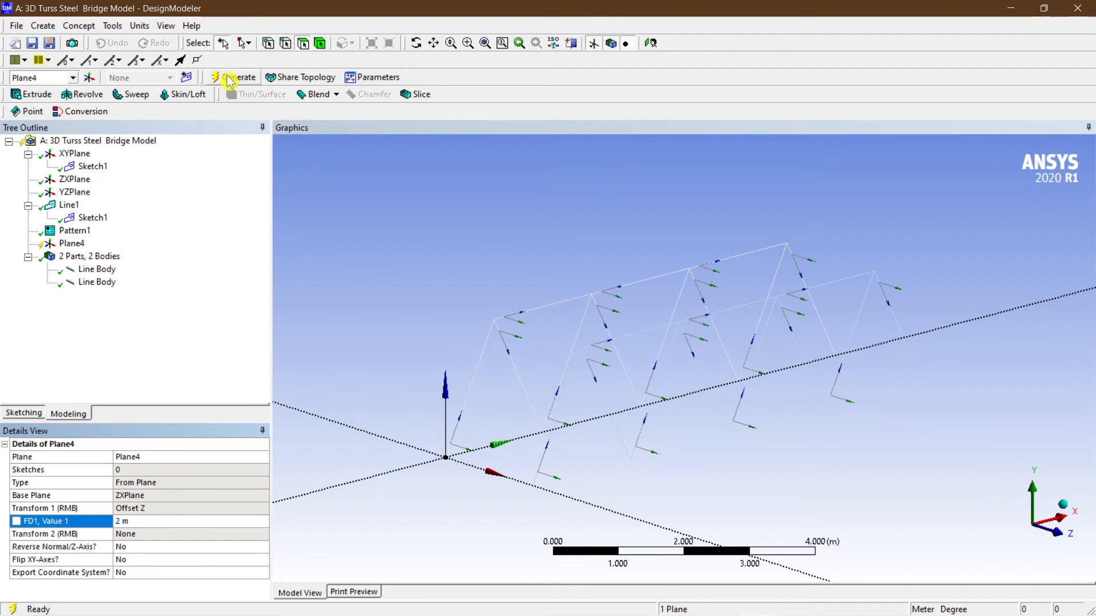
Orbit and zoom around the model to check where Plane4 sits relative to the truss.
{"action": "left_click", "coordinate": [455, 305]}
{"action": "middle_click_drag", "start_coordinate": [455, 302], "coordinate": [463, 315]}
{"action": "scroll", "coordinate": [464, 315], "scroll_direction": "down", "scroll_amount": 3}
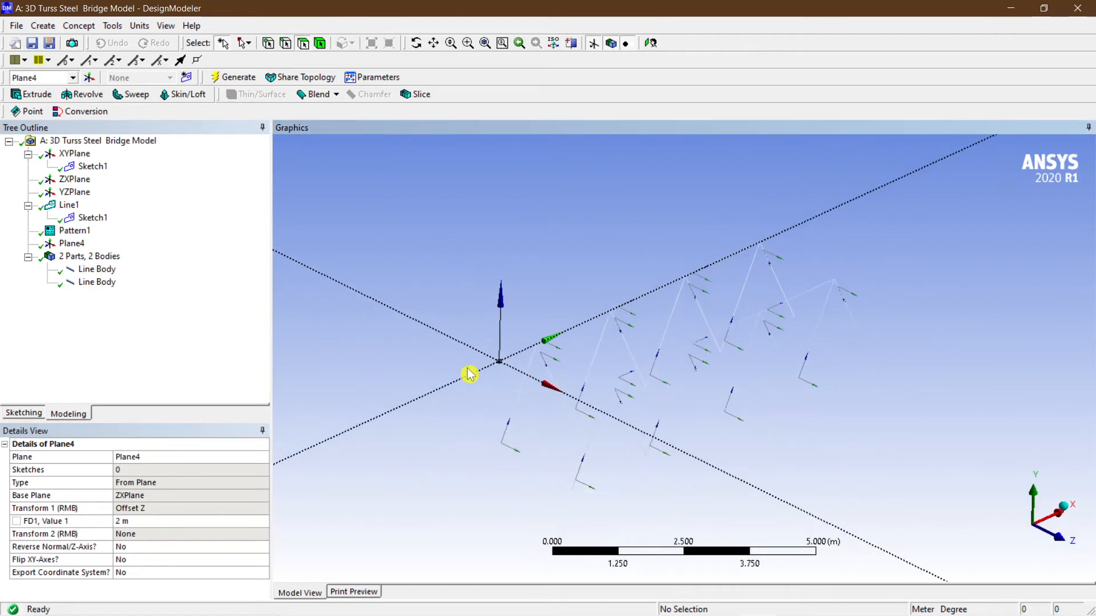
{"action": "scroll", "coordinate": [463, 372], "scroll_direction": "up", "scroll_amount": 1}
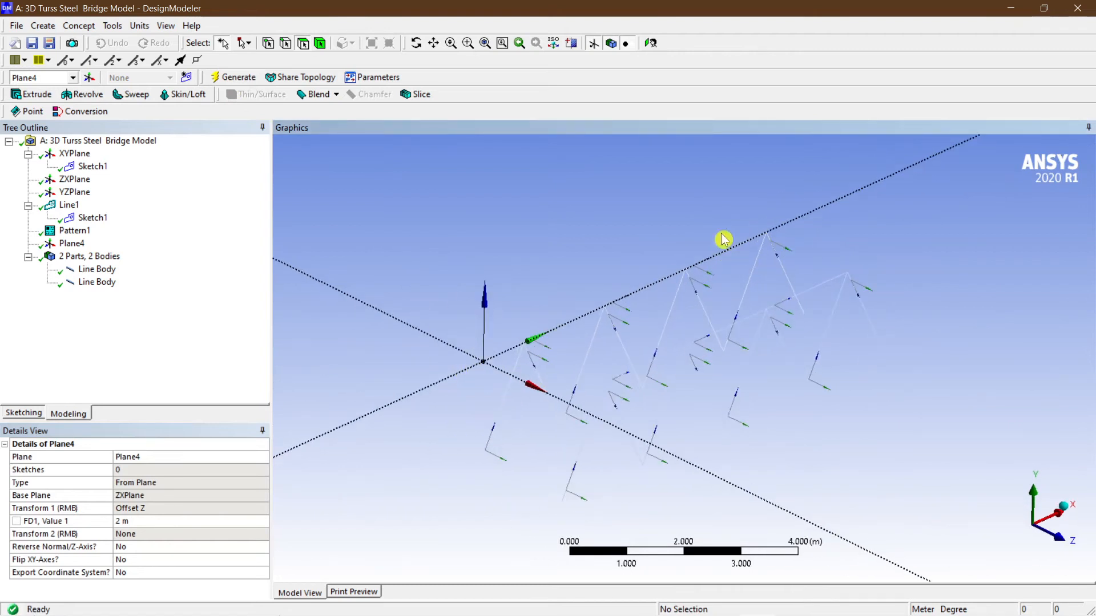
{"action": "scroll", "coordinate": [569, 404], "scroll_direction": "down", "scroll_amount": 1}
{"action": "scroll", "coordinate": [565, 399], "scroll_direction": "up", "scroll_amount": 1}
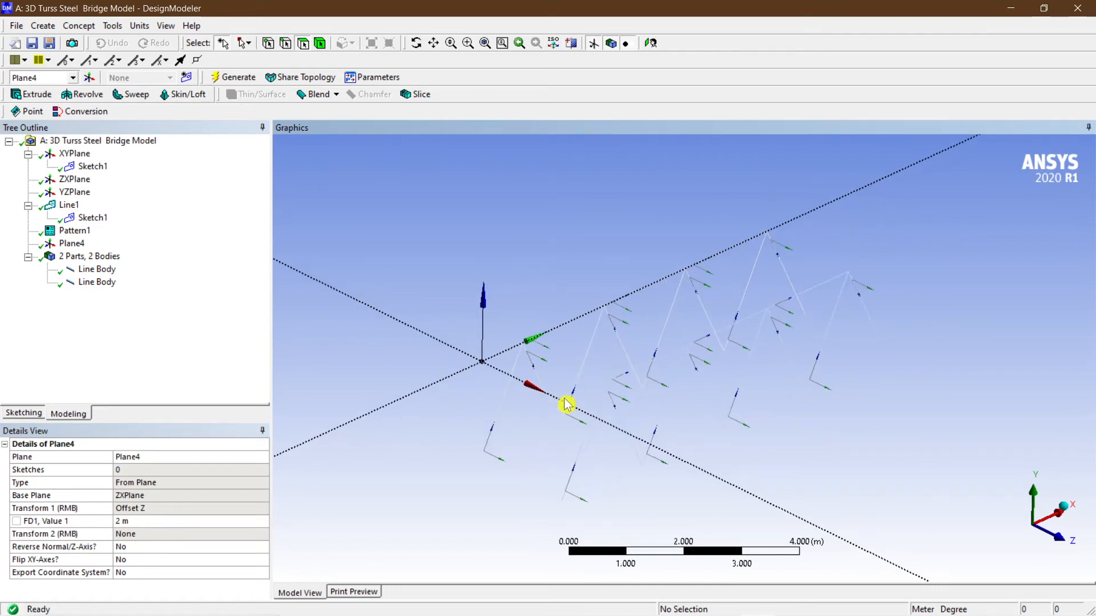
{"action": "mouse_move", "coordinate": [665, 603]}
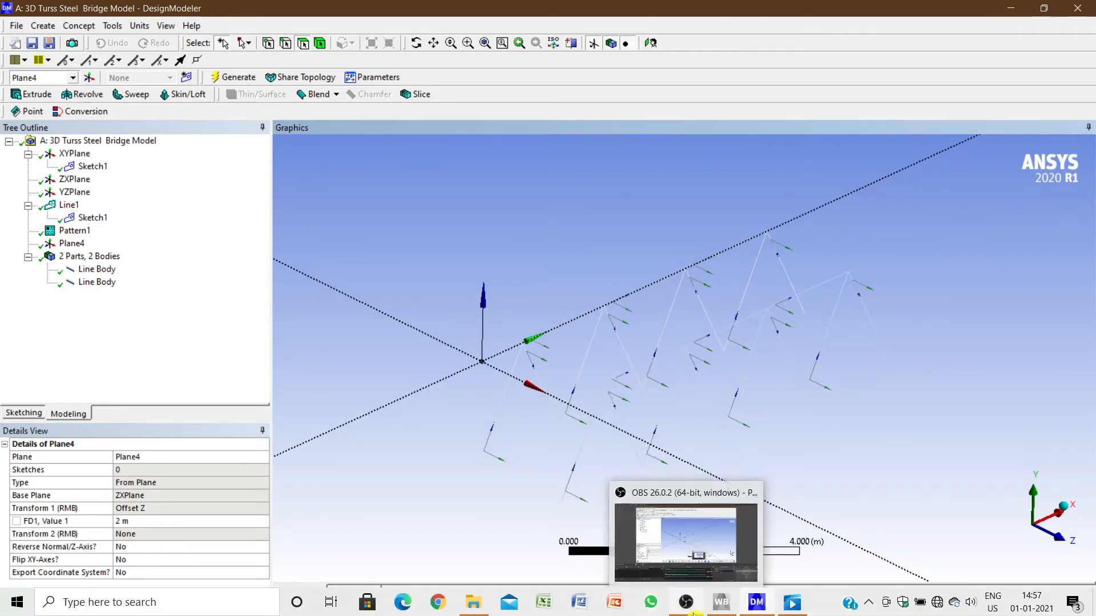
{"action": "middle_click_drag", "start_coordinate": [496, 362], "coordinate": [538, 362]}
{"action": "scroll", "coordinate": [580, 335], "scroll_direction": "up", "scroll_amount": 1}
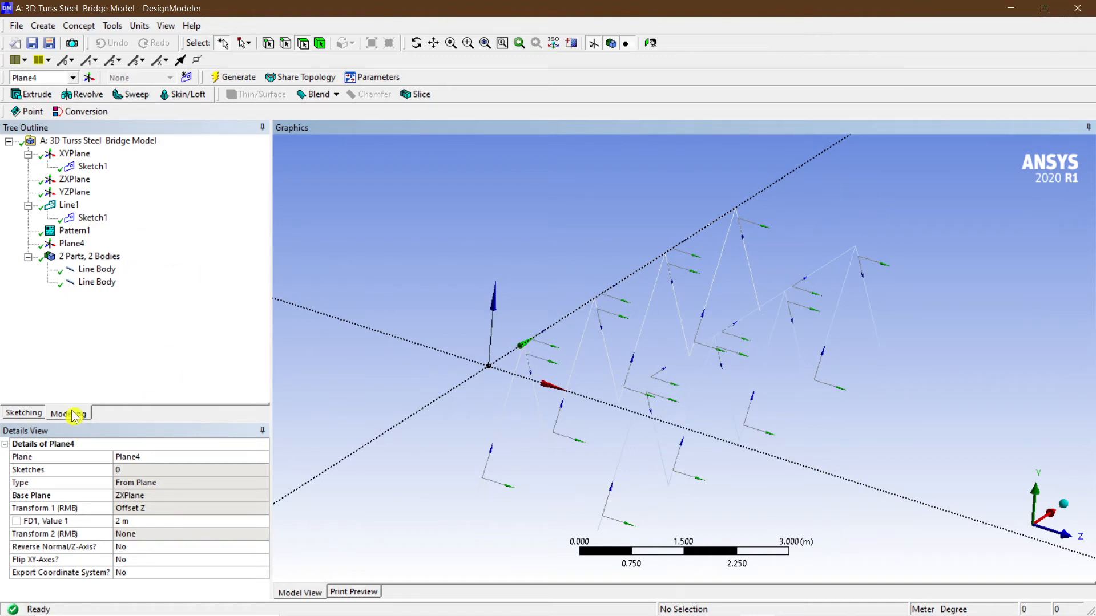
Start sketching on Plane4 and turn on grid display in 2D with grid snapping.
{"action": "left_click", "coordinate": [72, 244]}
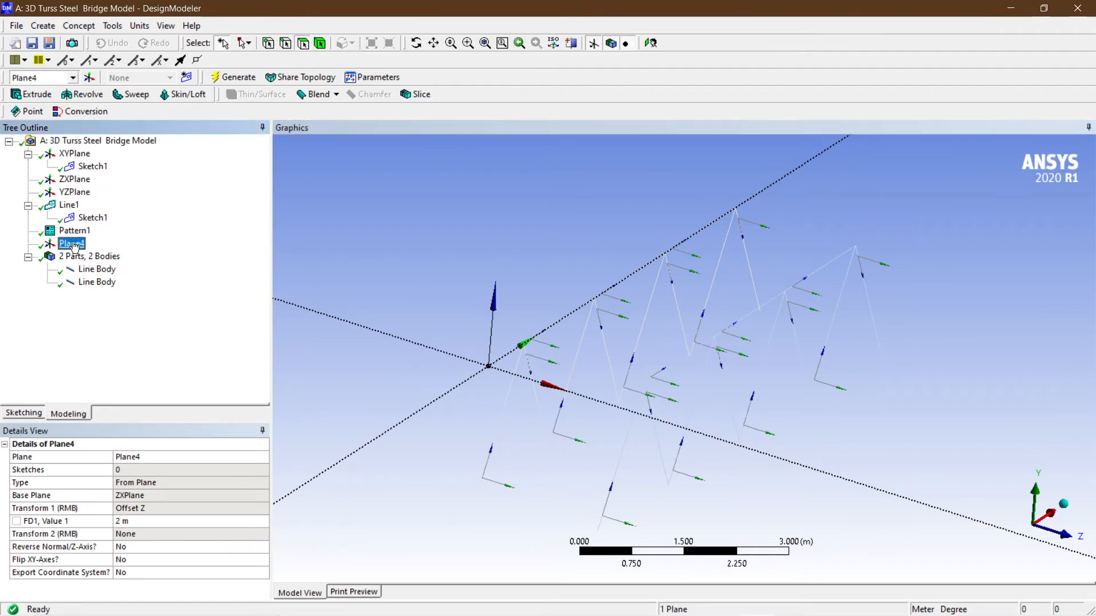
{"action": "left_click", "coordinate": [68, 417]}
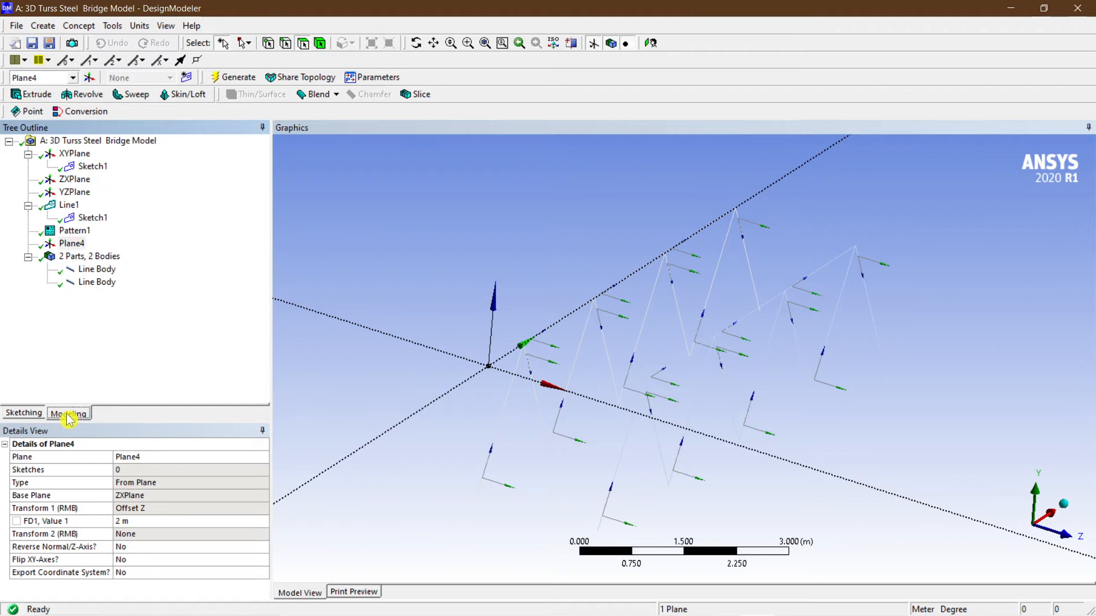
{"action": "left_click", "coordinate": [24, 414]}
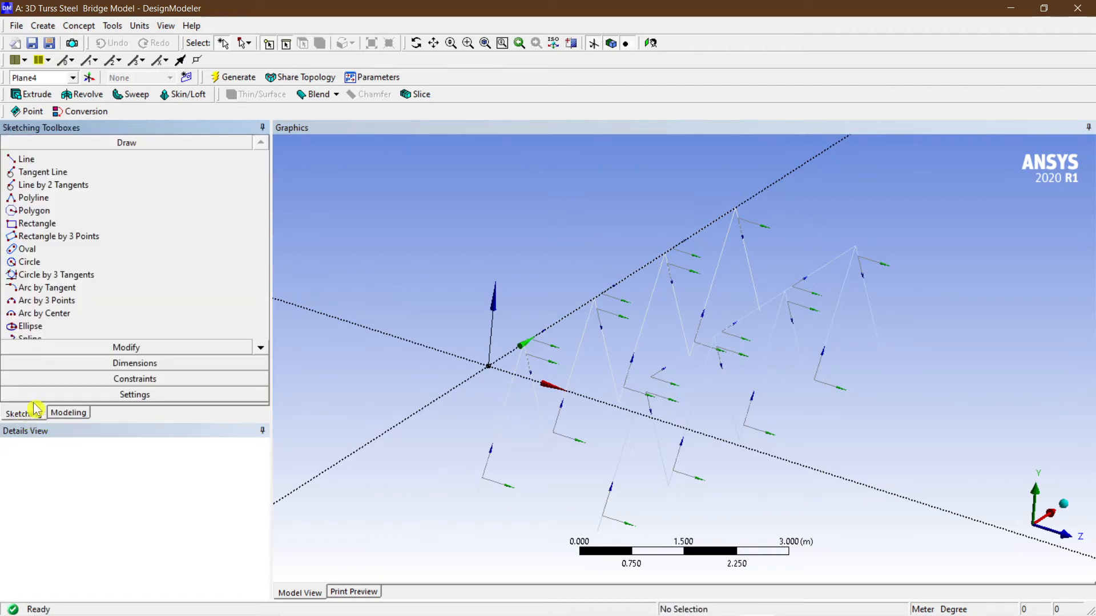
{"action": "left_click", "coordinate": [117, 395]}
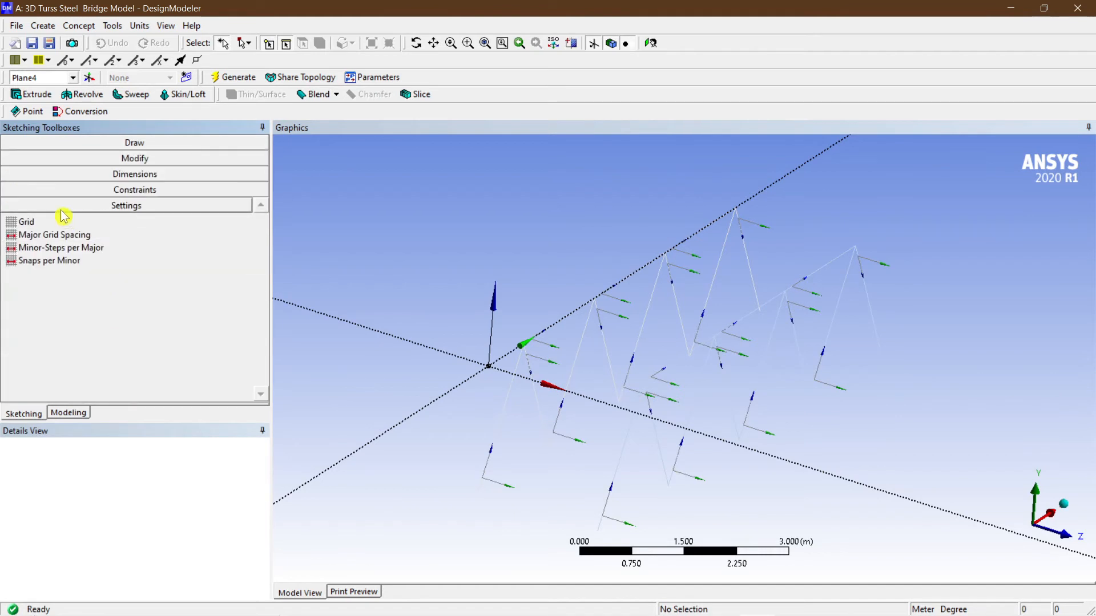
{"action": "left_click", "coordinate": [66, 227]}
{"action": "left_click", "coordinate": [225, 222]}
{"action": "left_click", "coordinate": [260, 222]}
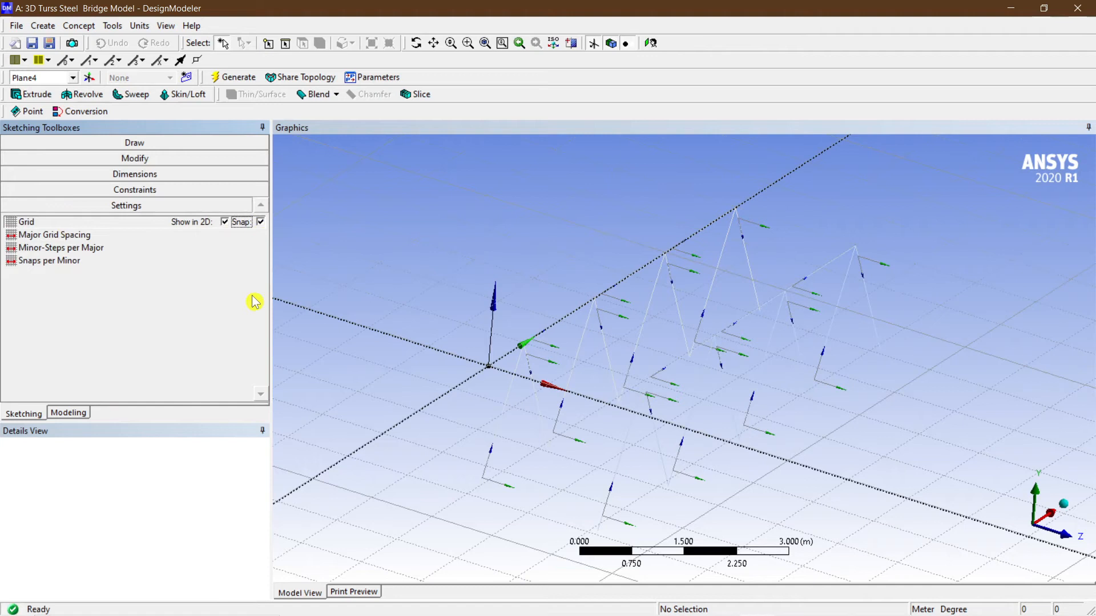
Draw four lines on Plane4 connecting the top nodes of the first truss to the matching nodes of the second.
{"action": "left_click", "coordinate": [135, 143]}
{"action": "left_click", "coordinate": [33, 162]}
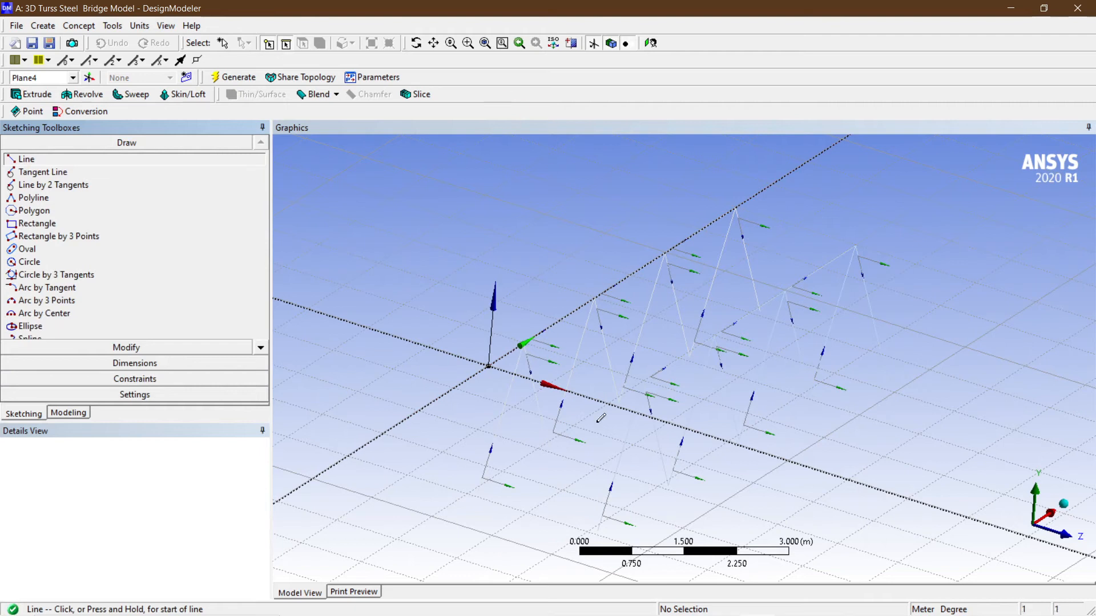
{"action": "scroll", "coordinate": [601, 418], "scroll_direction": "up", "scroll_amount": 2}
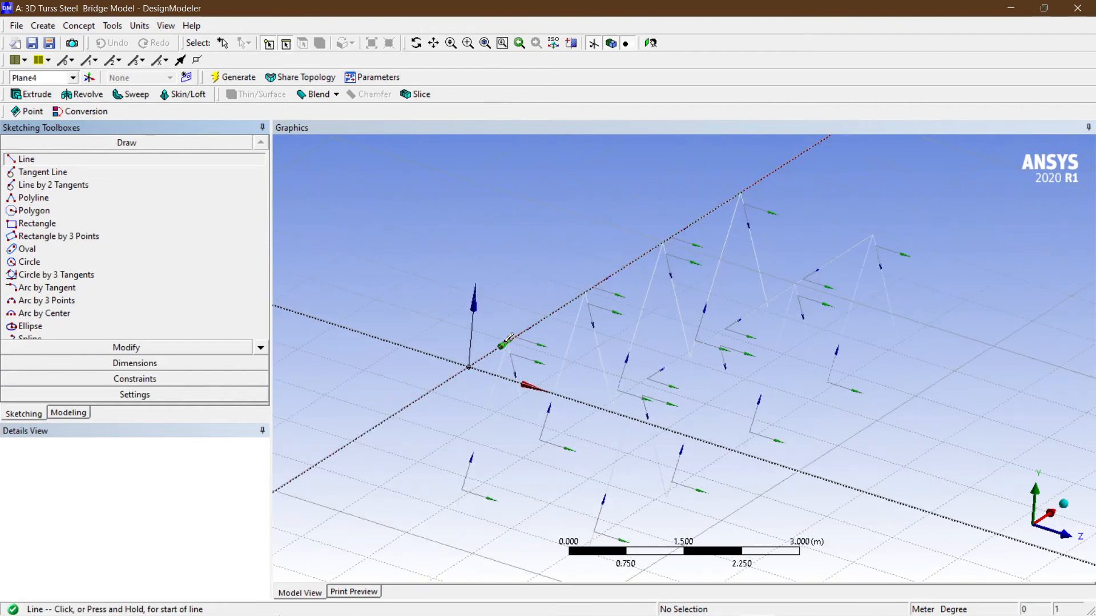
{"action": "left_click", "coordinate": [508, 341]}
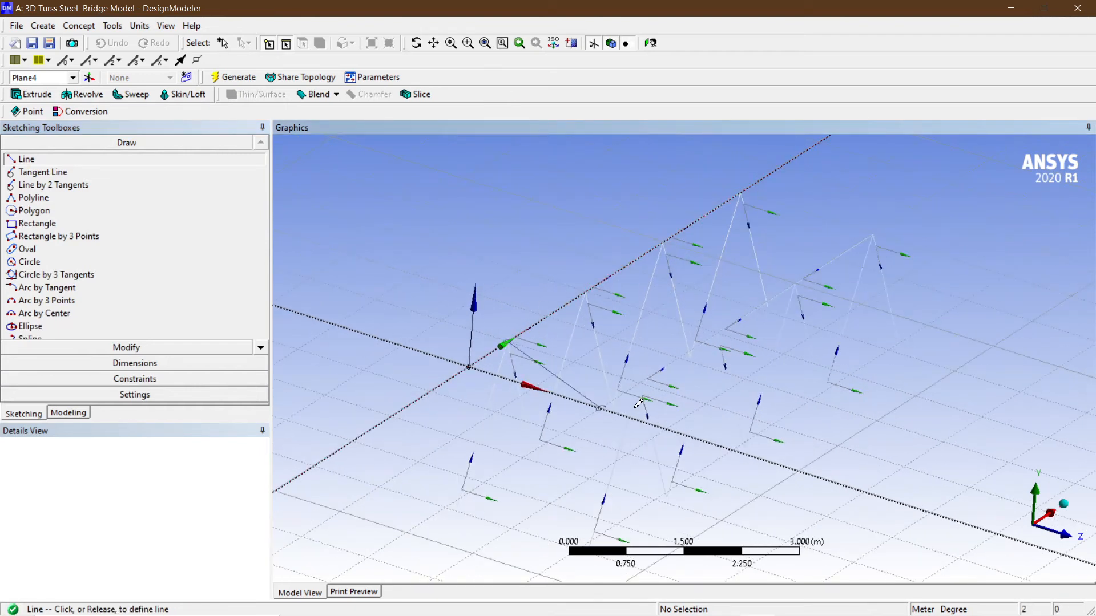
{"action": "left_click", "coordinate": [641, 382]}
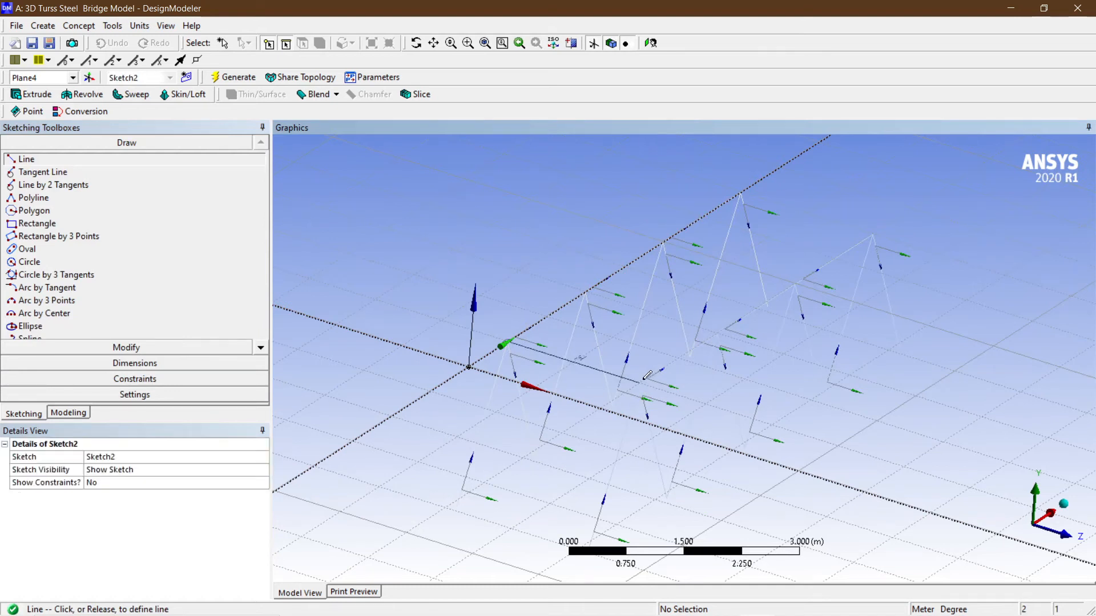
{"action": "left_click", "coordinate": [588, 292]}
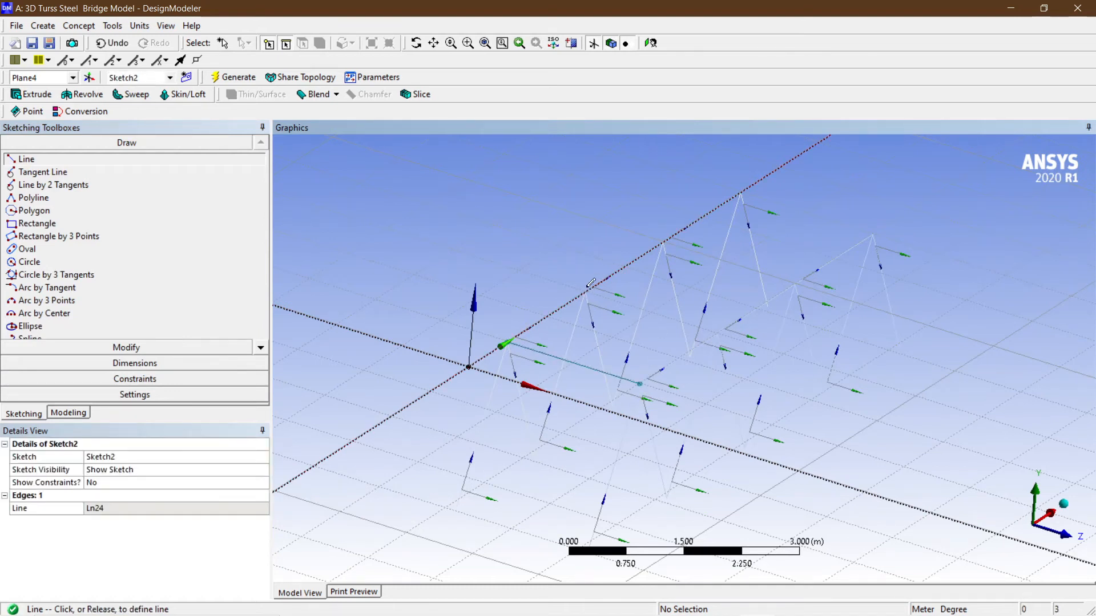
{"action": "left_click", "coordinate": [723, 332]}
{"action": "left_click", "coordinate": [662, 240]}
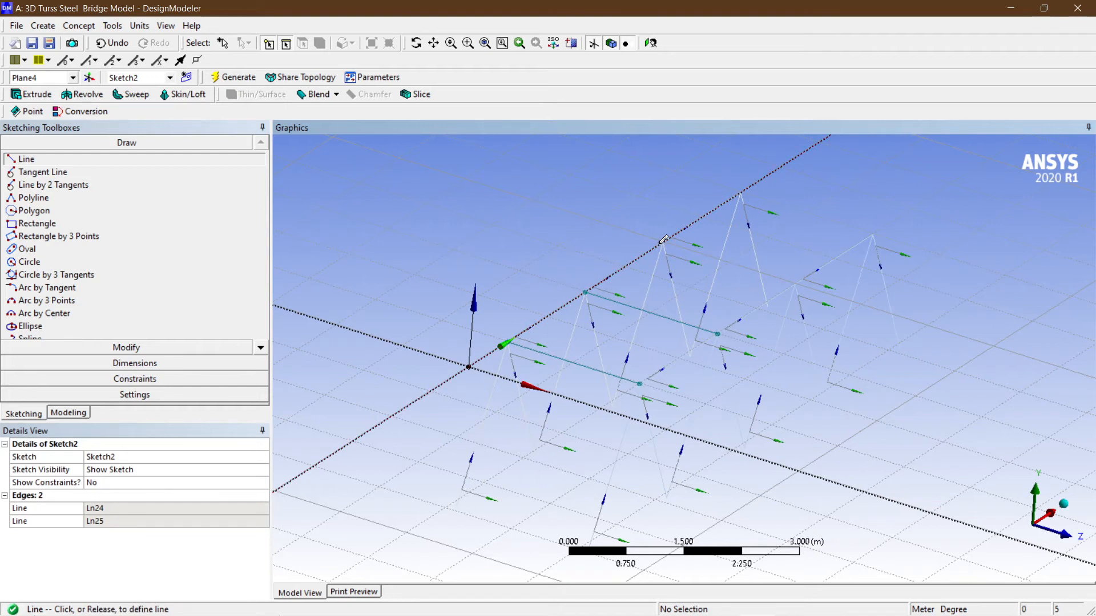
{"action": "left_click", "coordinate": [796, 283]}
{"action": "left_click", "coordinate": [743, 194]}
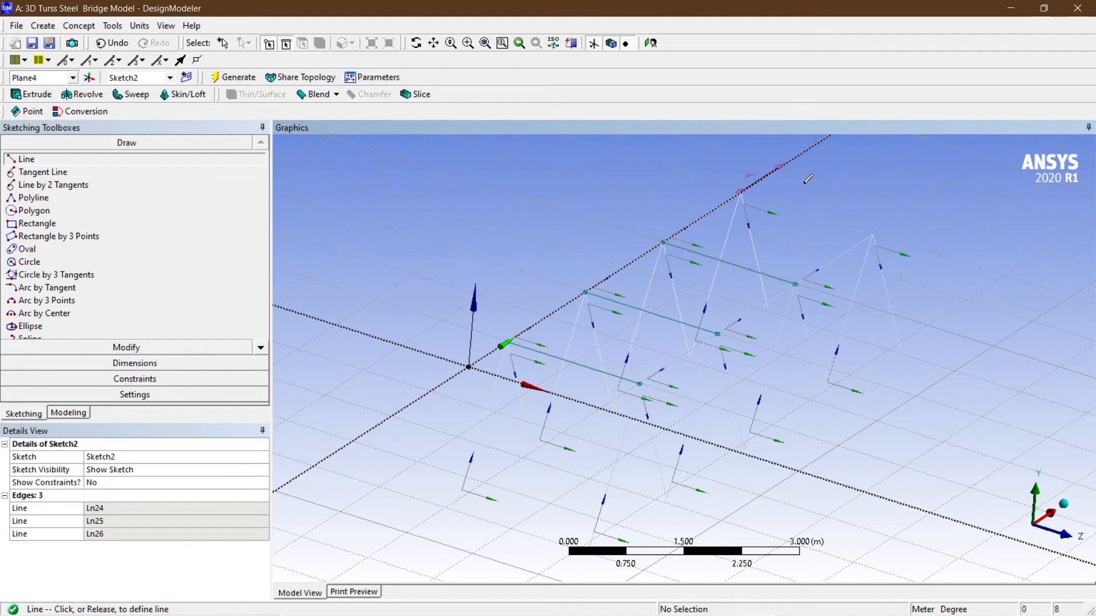
{"action": "left_click", "coordinate": [872, 229]}
{"action": "left_click", "coordinate": [877, 232]}
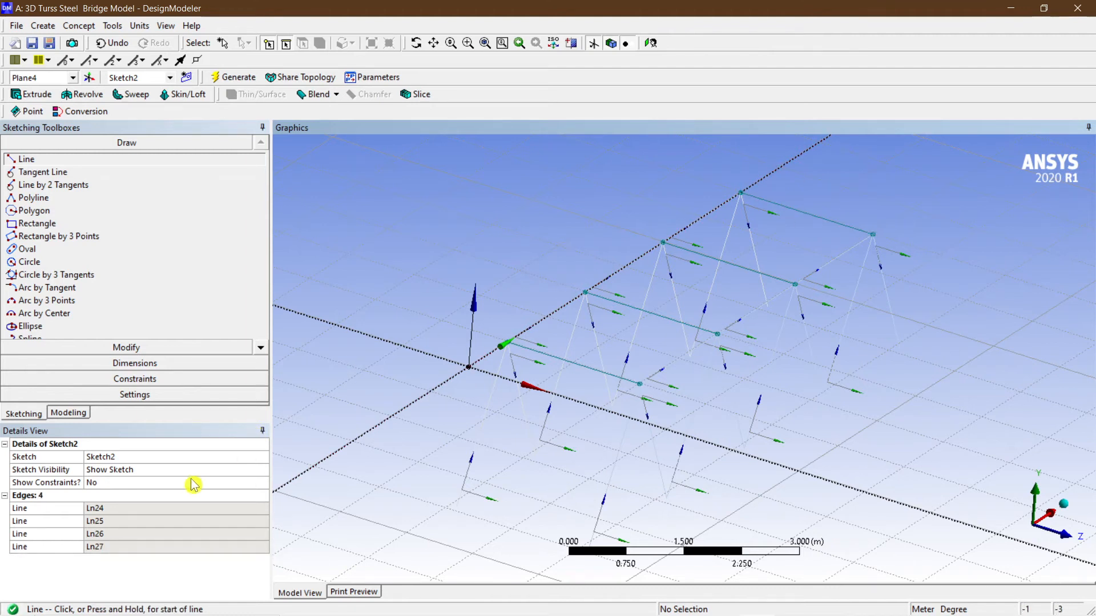
{"action": "left_click", "coordinate": [235, 79]}
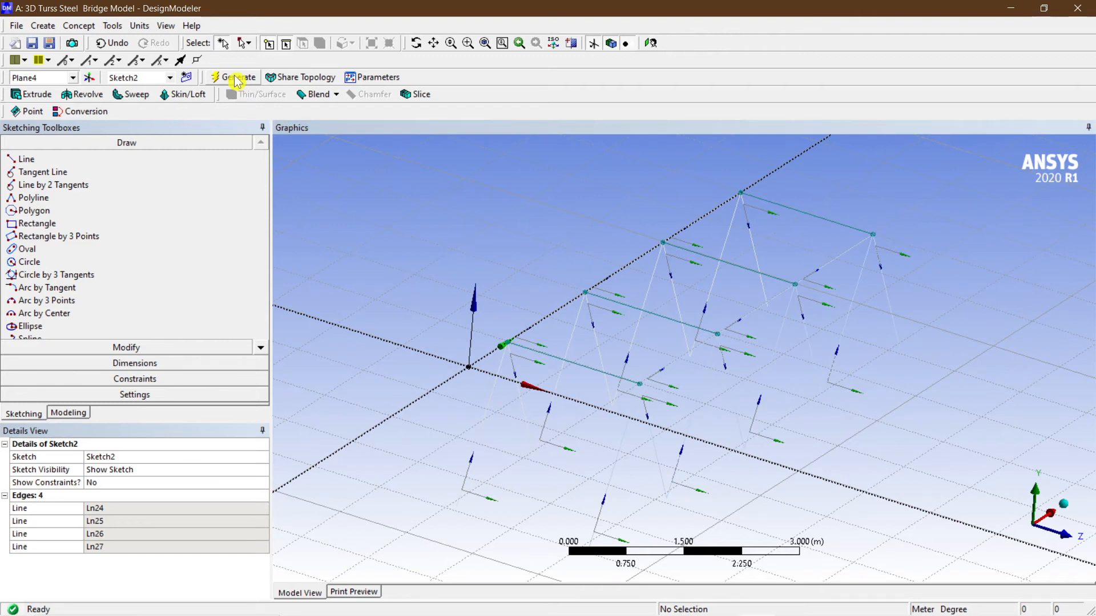
Create a Lines From Sketches feature using Sketch2 with Add Material and generate it.
{"action": "scroll", "coordinate": [706, 380], "scroll_direction": "down", "scroll_amount": 2}
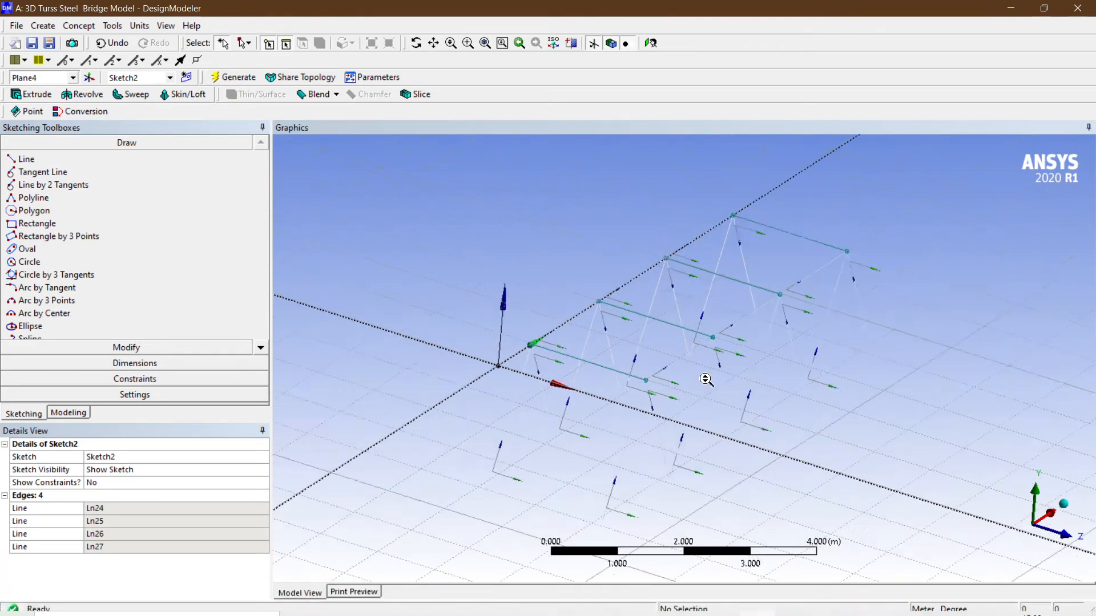
{"action": "scroll", "coordinate": [559, 291], "scroll_direction": "up", "scroll_amount": 3}
{"action": "middle_click_drag", "start_coordinate": [537, 292], "coordinate": [491, 252]}
{"action": "scroll", "coordinate": [500, 274], "scroll_direction": "down", "scroll_amount": 1}
{"action": "scroll", "coordinate": [565, 213], "scroll_direction": "down", "scroll_amount": 2}
{"action": "middle_click_drag", "start_coordinate": [566, 212], "coordinate": [576, 245]}
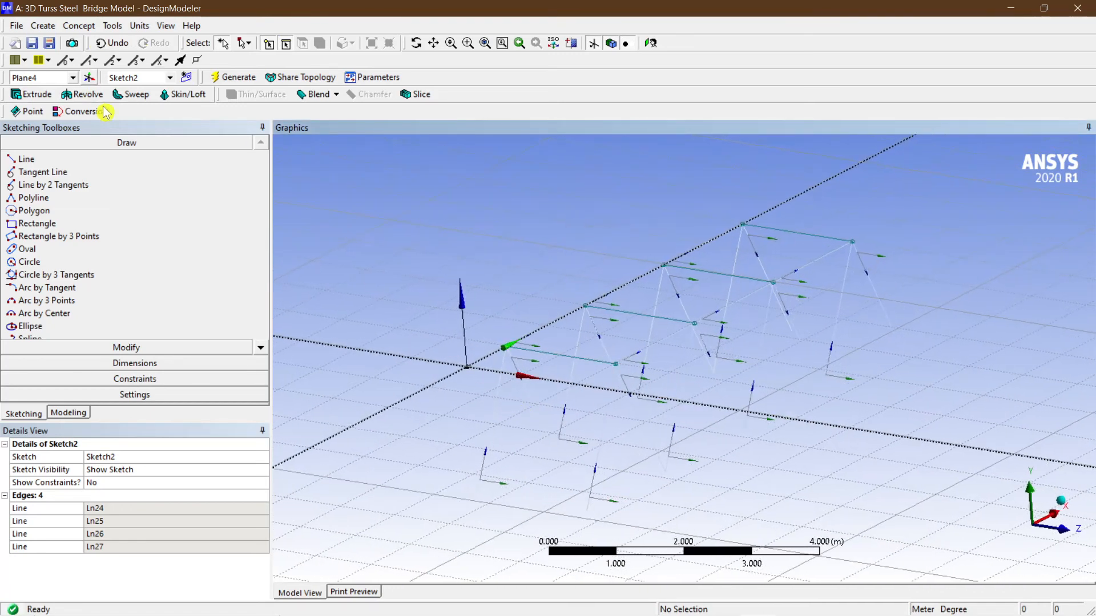
{"action": "left_click", "coordinate": [31, 417]}
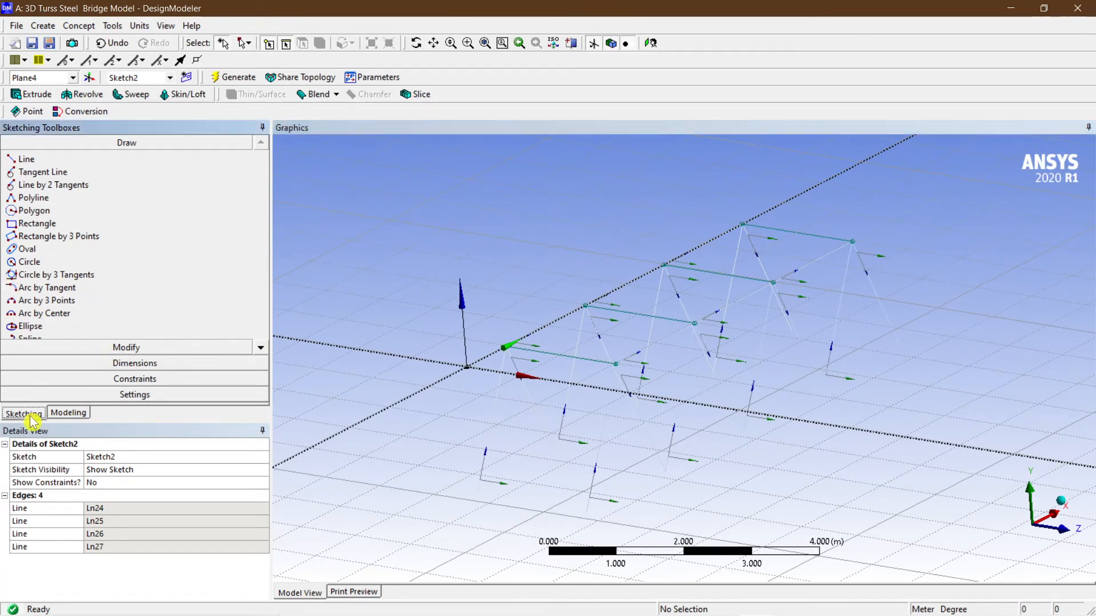
{"action": "left_click", "coordinate": [67, 414]}
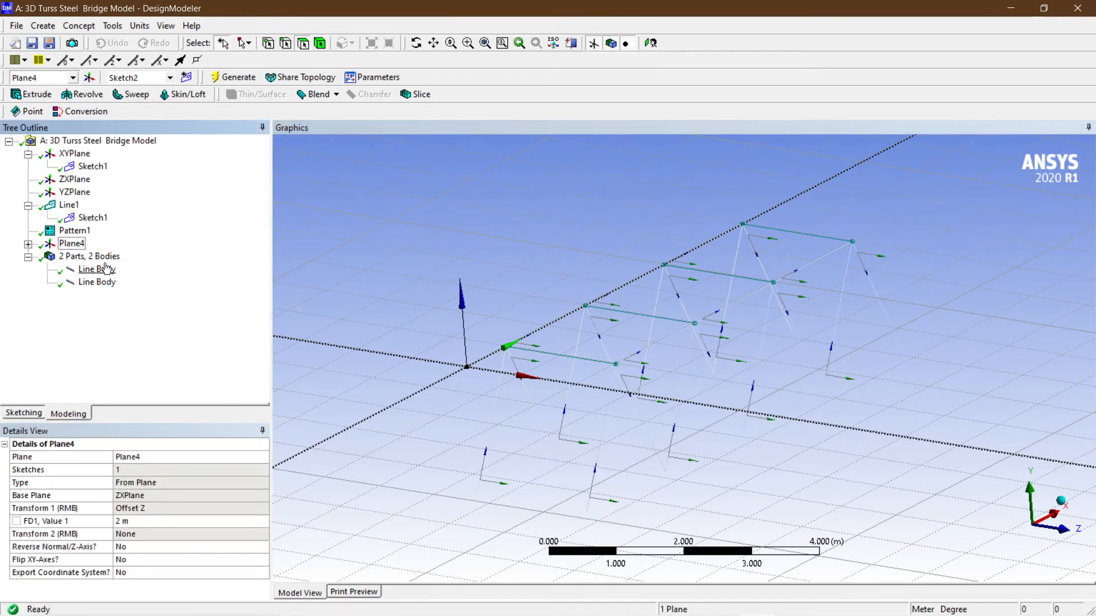
{"action": "double_click", "coordinate": [71, 244]}
{"action": "left_click", "coordinate": [91, 257]}
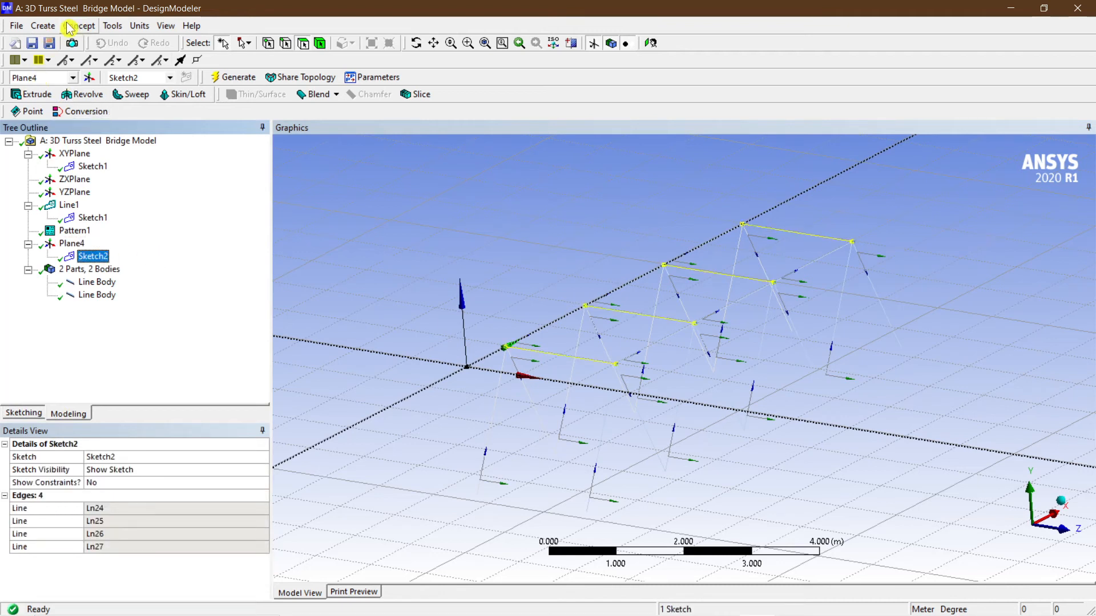
{"action": "left_click", "coordinate": [43, 25]}
{"action": "mouse_move", "coordinate": [79, 26]}
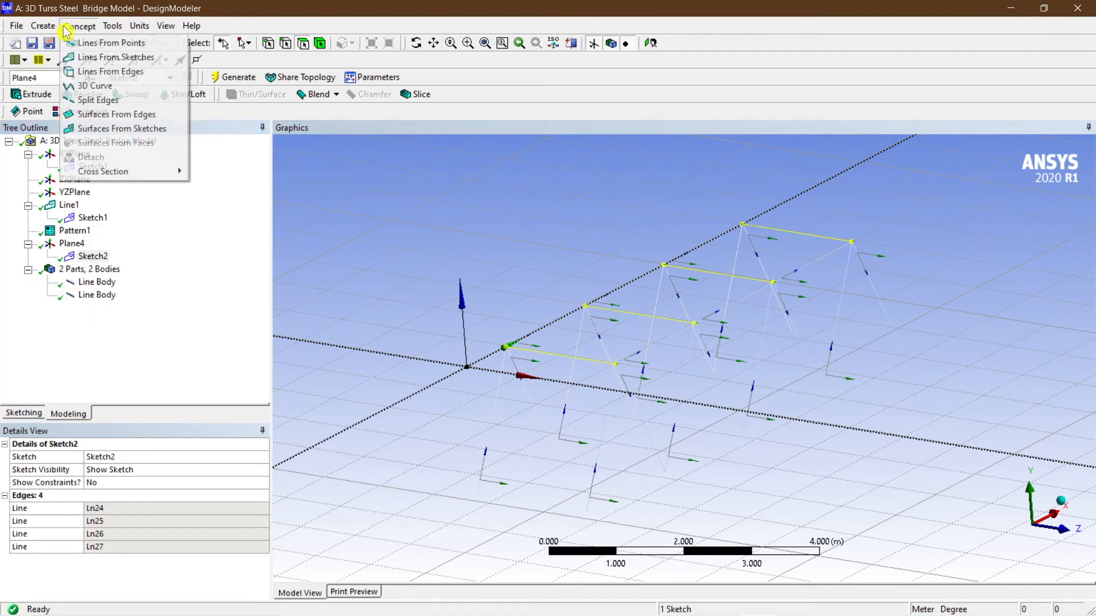
{"action": "left_click", "coordinate": [106, 58]}
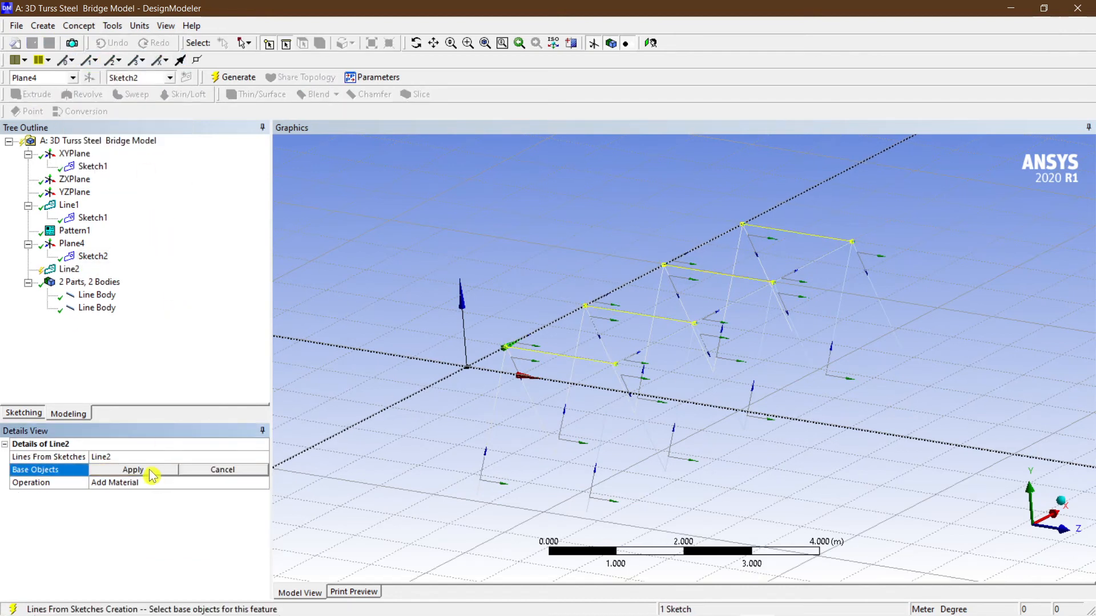
{"action": "left_click", "coordinate": [152, 474]}
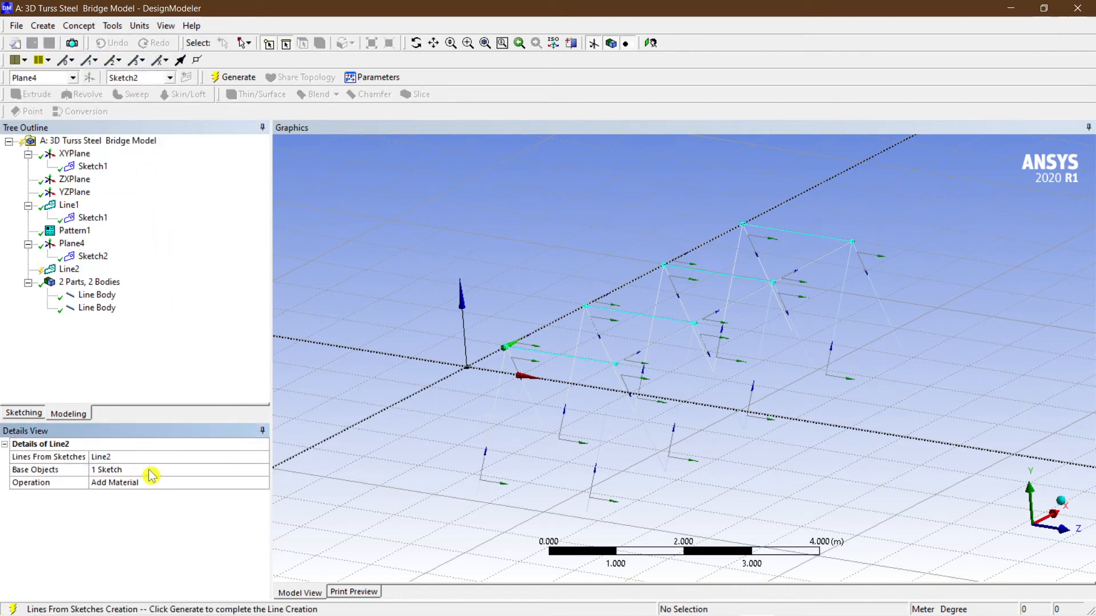
{"action": "left_click", "coordinate": [231, 78]}
Inspect the sketches and the combined line body by selecting them and orbiting the view.
{"action": "middle_click_drag", "start_coordinate": [459, 186], "coordinate": [436, 205]}
{"action": "scroll", "coordinate": [440, 213], "scroll_direction": "down", "scroll_amount": 1}
{"action": "mouse_move", "coordinate": [506, 301]}
{"action": "middle_mouse_down"}
{"action": "mouse_move", "coordinate": [517, 303]}
{"action": "mouse_move", "coordinate": [512, 319]}
{"action": "middle_mouse_up"}
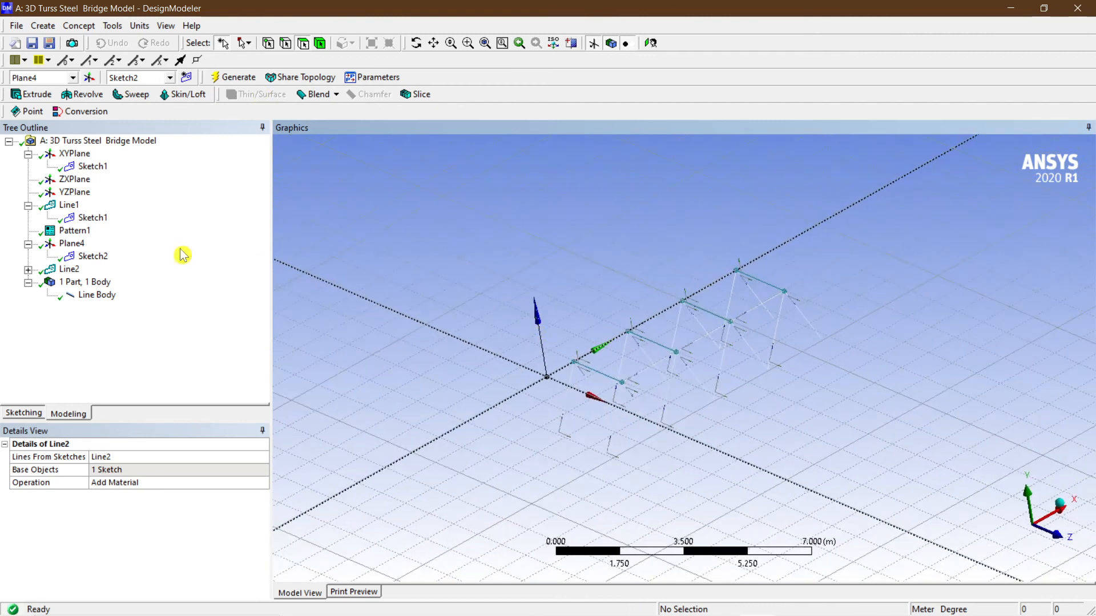
{"action": "left_click", "coordinate": [91, 256]}
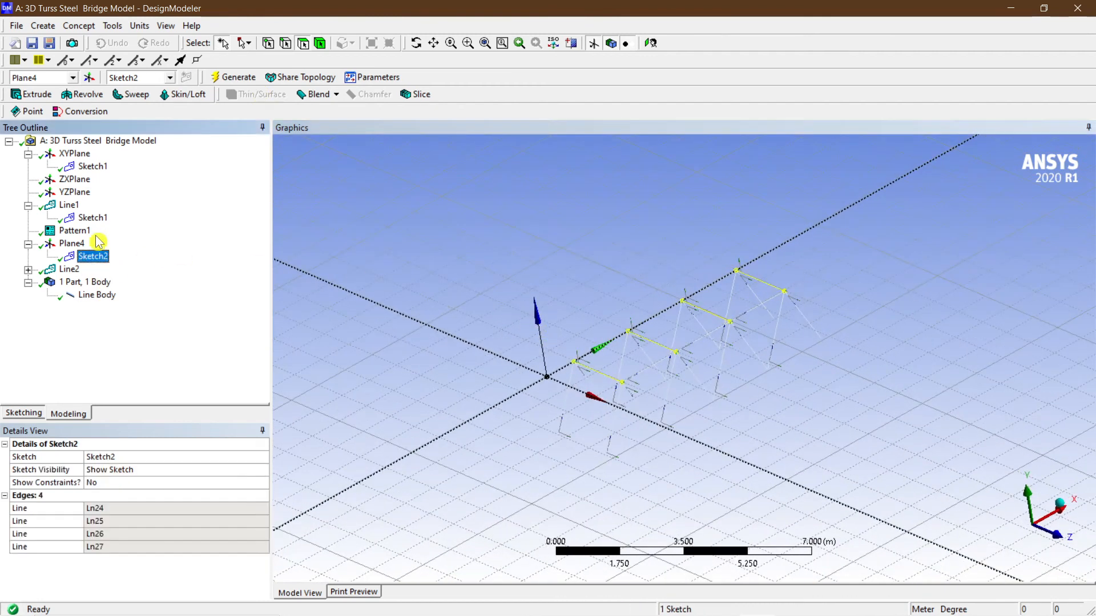
{"action": "left_click", "coordinate": [91, 218]}
{"action": "left_click", "coordinate": [92, 166]}
{"action": "left_click", "coordinate": [745, 443]}
{"action": "middle_click_drag", "start_coordinate": [745, 443], "coordinate": [751, 379]}
{"action": "left_click", "coordinate": [97, 295]}
{"action": "scroll", "coordinate": [659, 388], "scroll_direction": "up", "scroll_amount": 2}
{"action": "scroll", "coordinate": [762, 381], "scroll_direction": "up", "scroll_amount": 2}
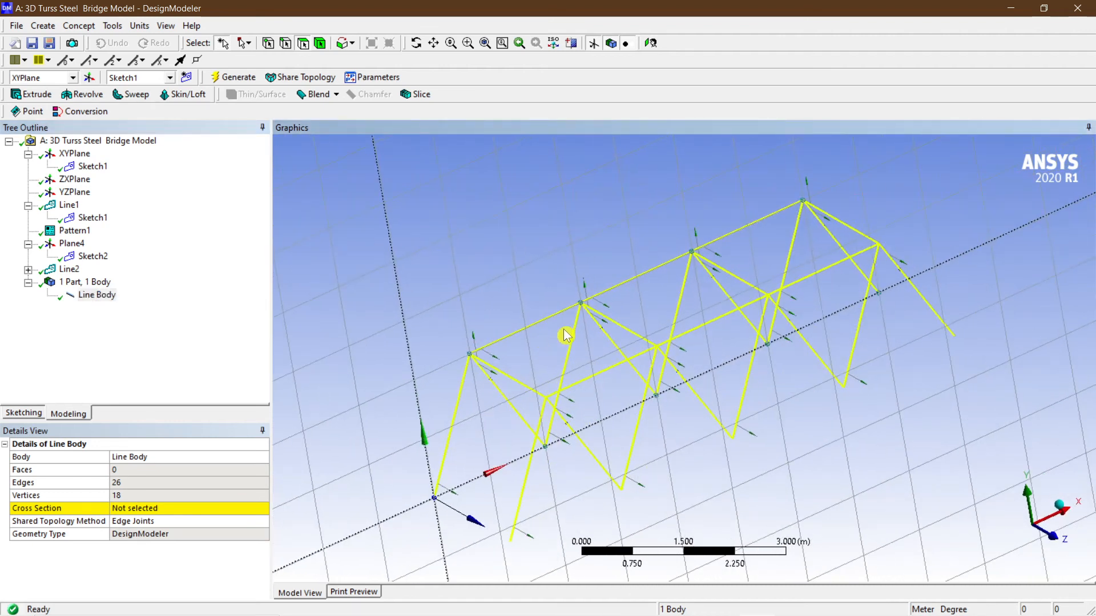
{"action": "middle_click_drag", "start_coordinate": [740, 340], "coordinate": [765, 319]}
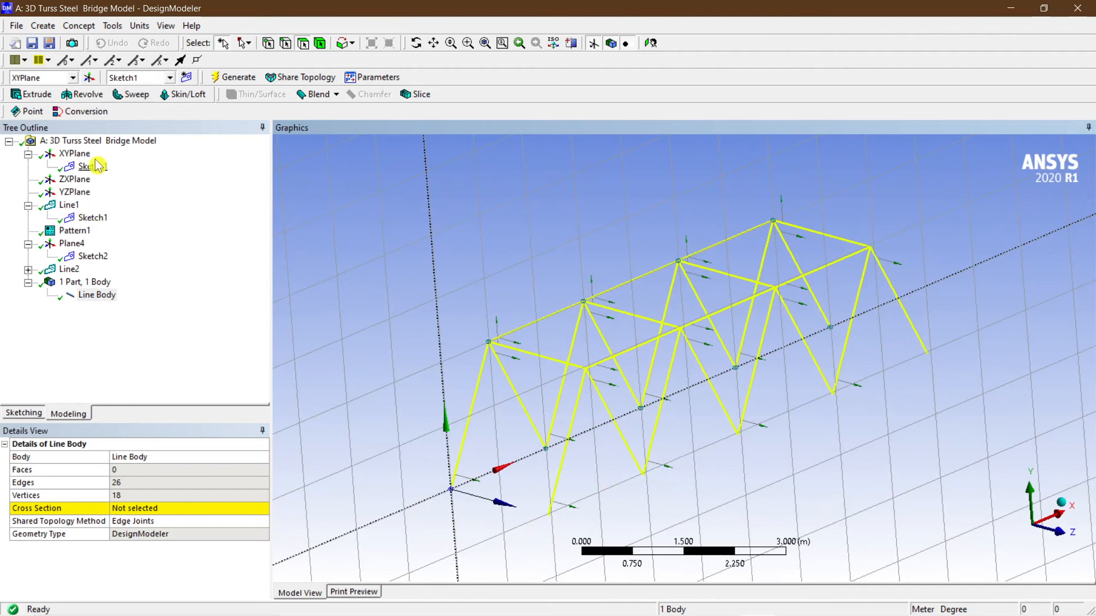
Start a sketch on ZXPlane and turn on grid display in 2D with grid snapping.
{"action": "left_click", "coordinate": [75, 154]}
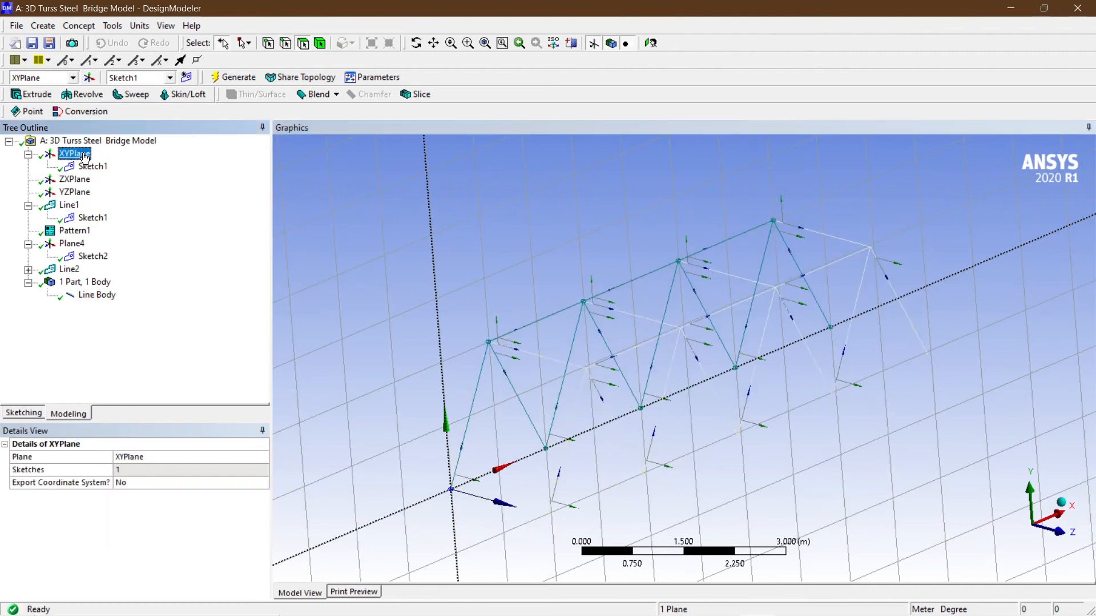
{"action": "left_click", "coordinate": [68, 181]}
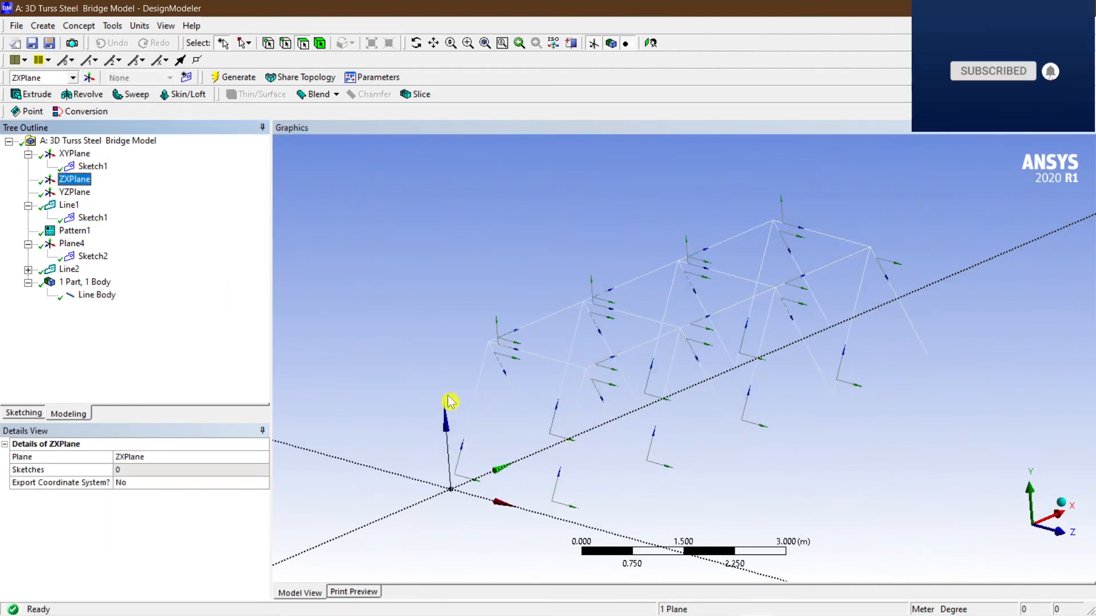
{"action": "middle_click_drag", "start_coordinate": [464, 447], "coordinate": [387, 416]}
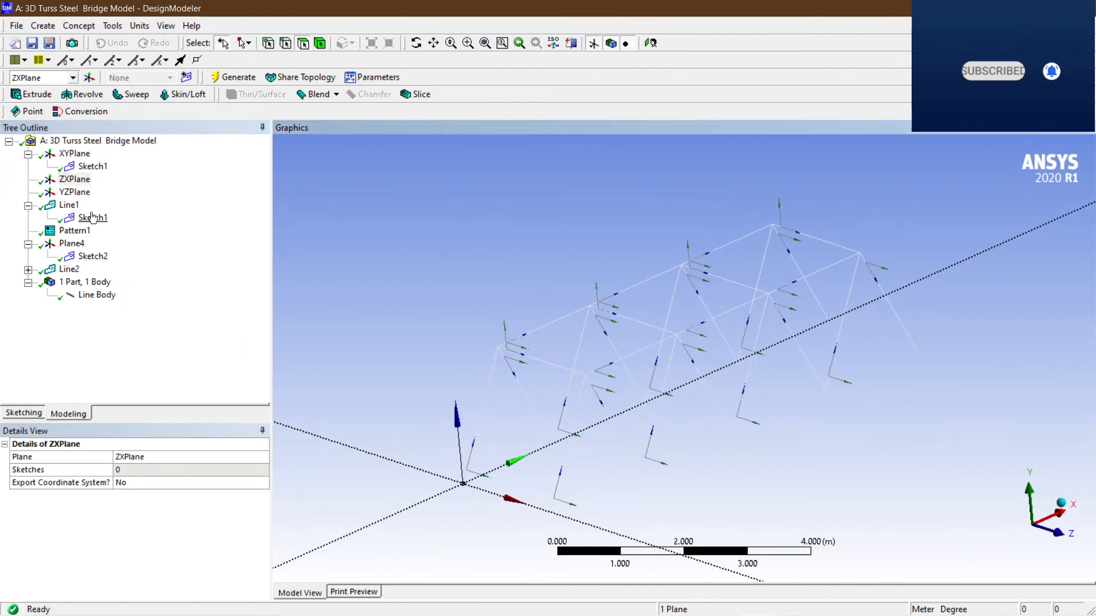
{"action": "left_click", "coordinate": [82, 180]}
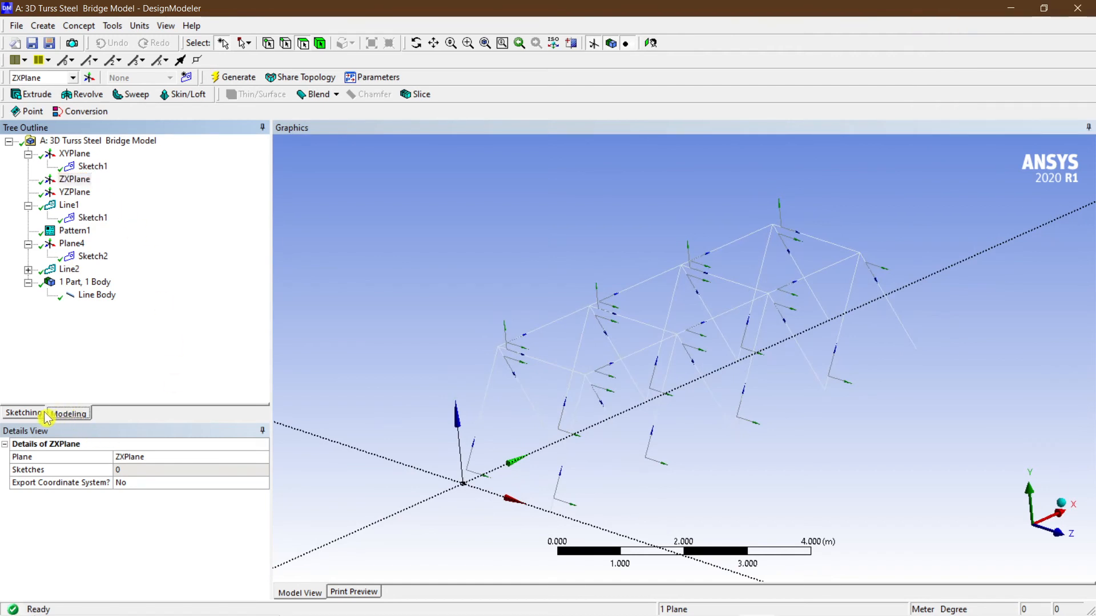
{"action": "left_click", "coordinate": [24, 413]}
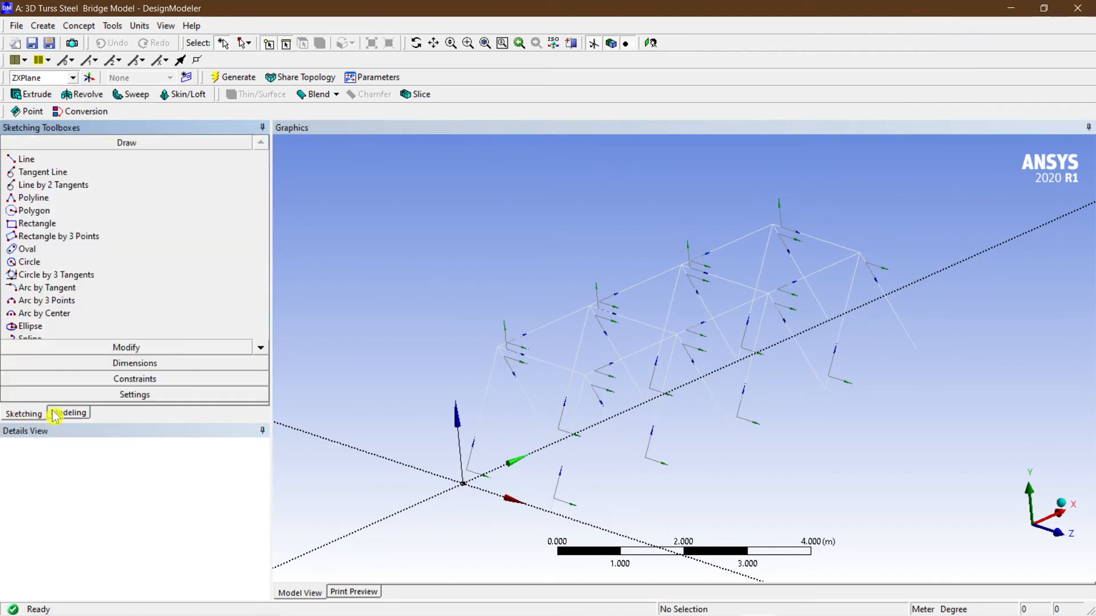
{"action": "left_click", "coordinate": [153, 397]}
{"action": "left_click", "coordinate": [79, 221]}
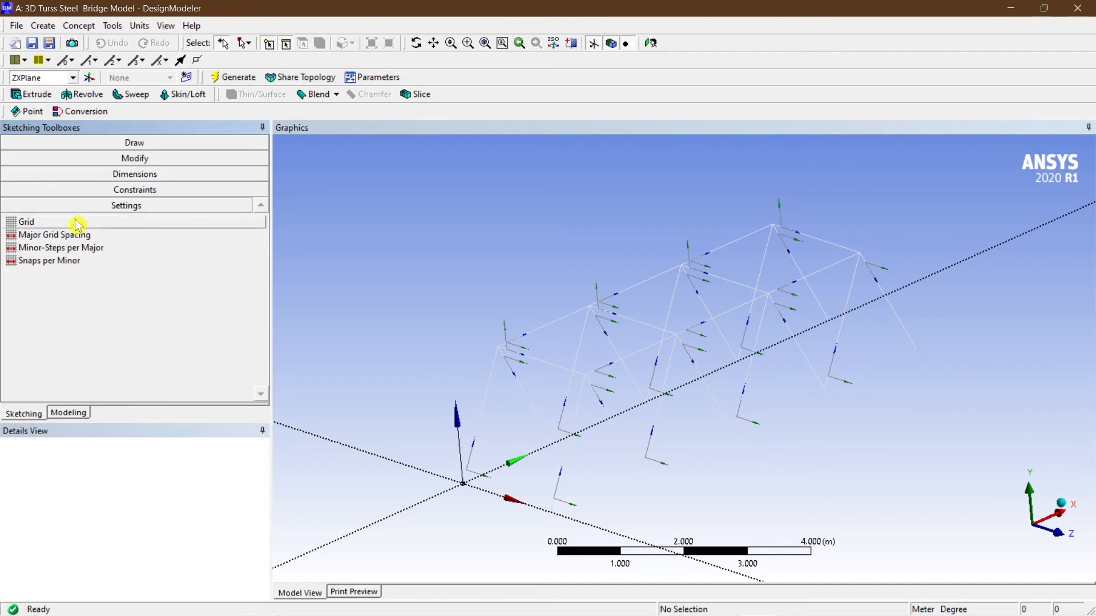
{"action": "left_click", "coordinate": [225, 222]}
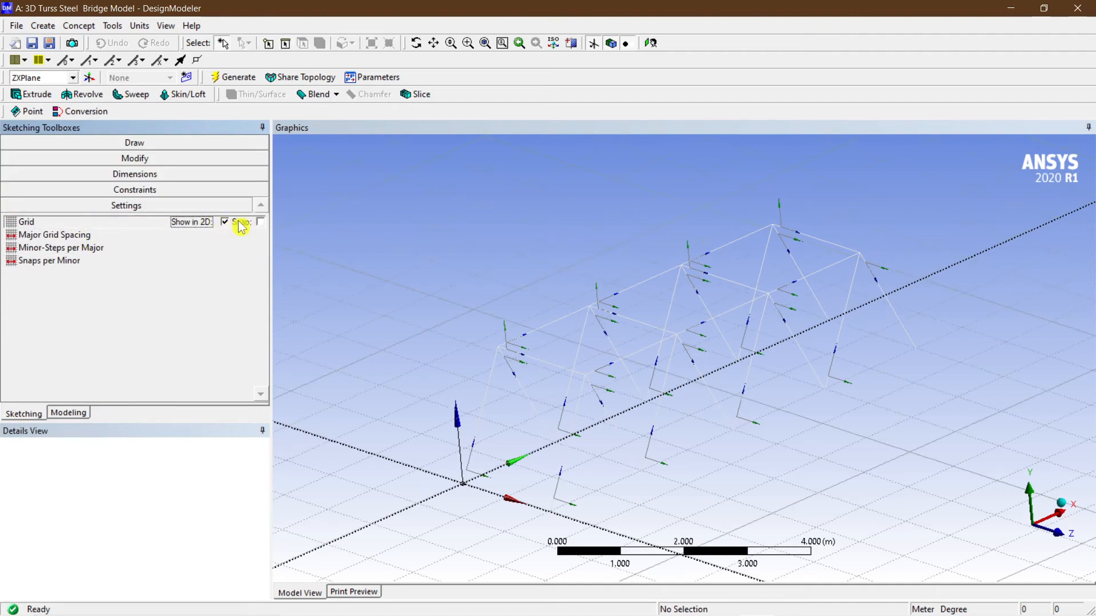
{"action": "left_click", "coordinate": [258, 222]}
Draw a rectangle about 8 m by 2 m from the origin covering the deck beneath both trusses.
{"action": "left_click", "coordinate": [137, 143]}
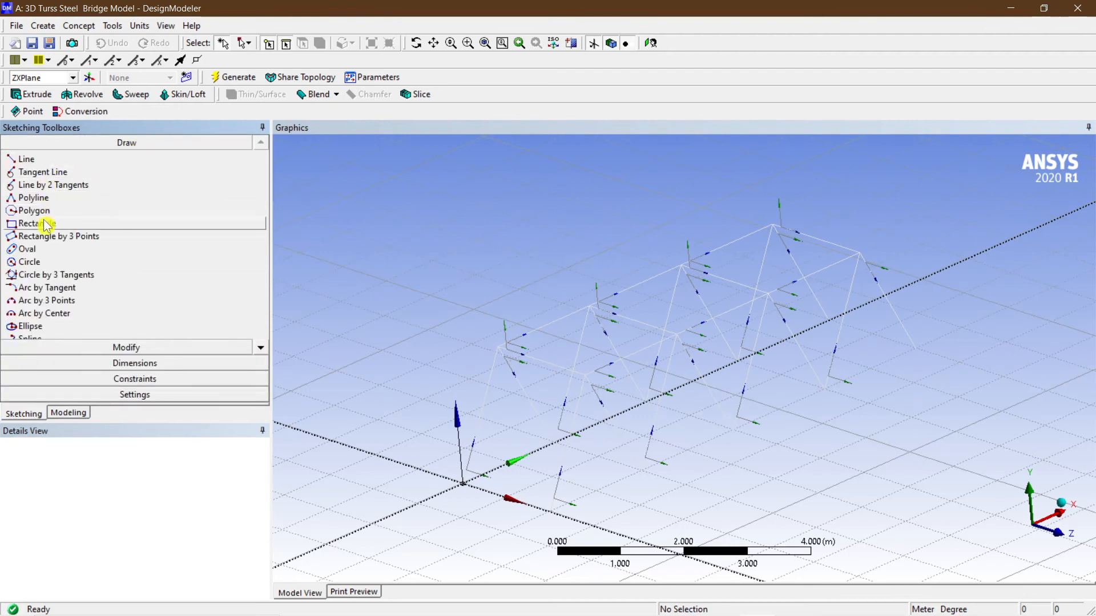
{"action": "left_click", "coordinate": [46, 224]}
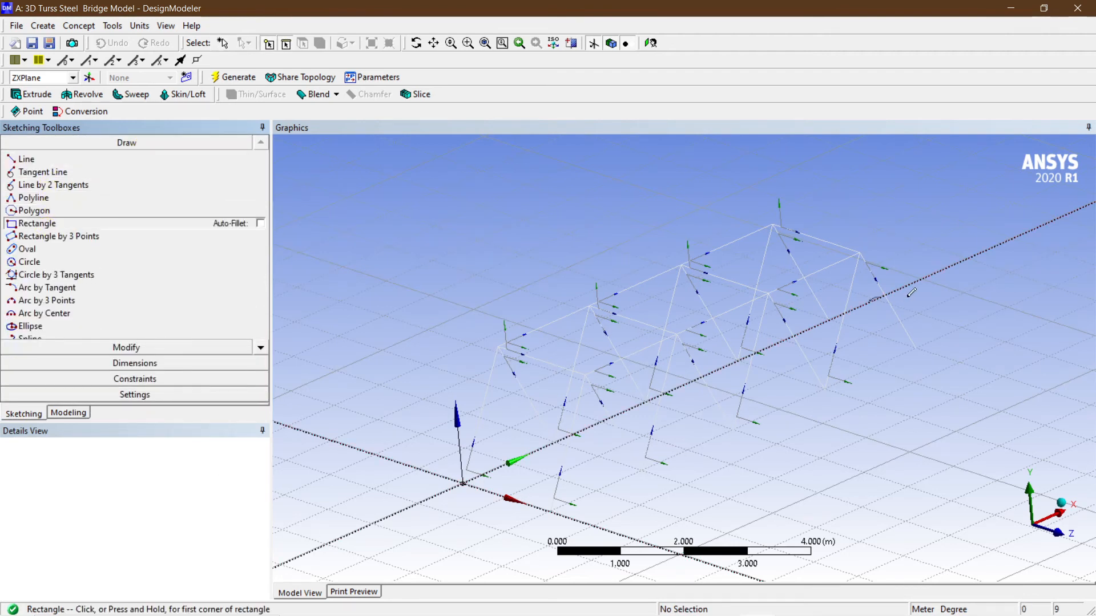
{"action": "left_click", "coordinate": [465, 482]}
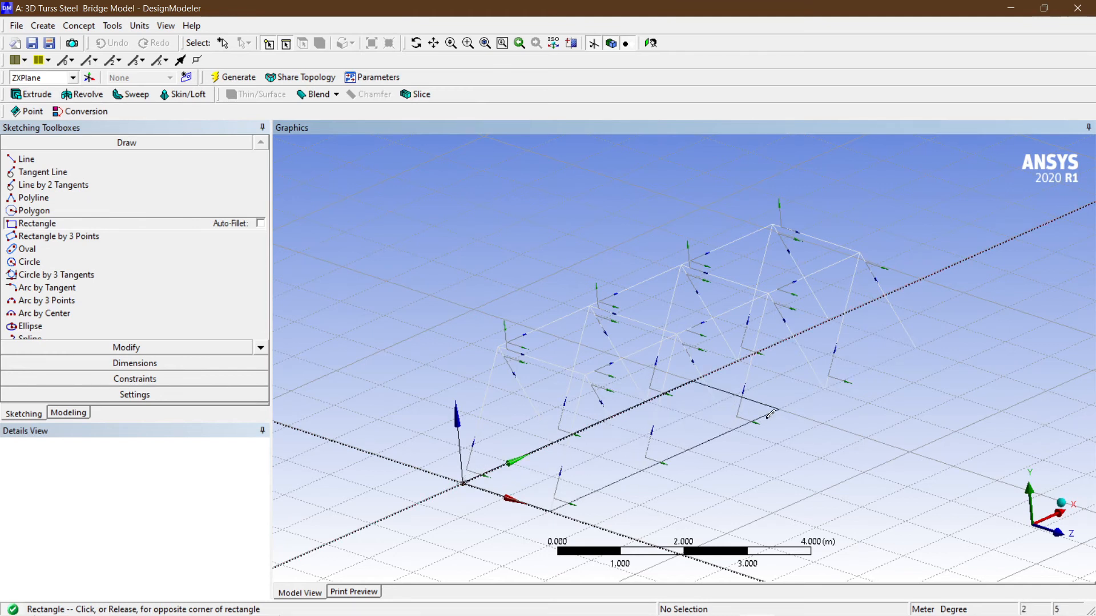
{"action": "left_click", "coordinate": [916, 347]}
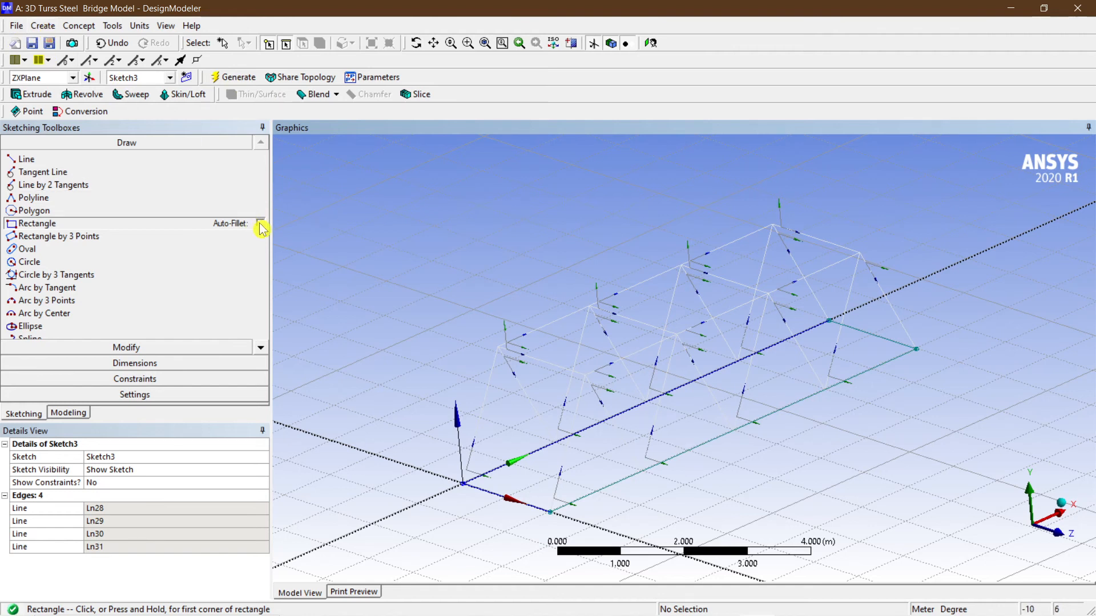
Try to create a Surfaces From Sketches feature using Sketch2 as the base object.
{"action": "left_click", "coordinate": [79, 25]}
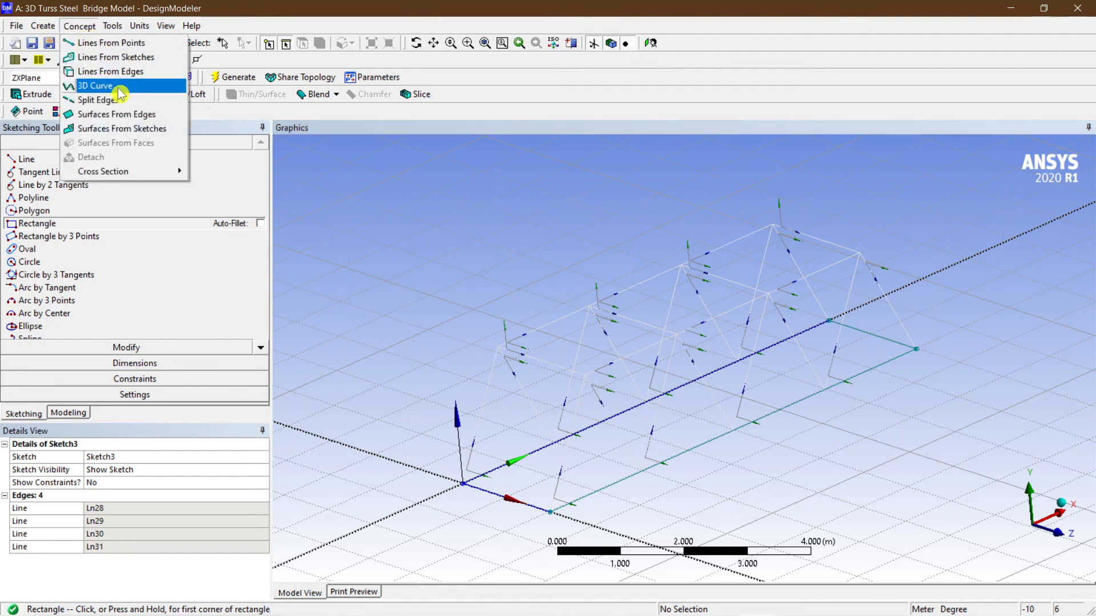
{"action": "left_click", "coordinate": [130, 136]}
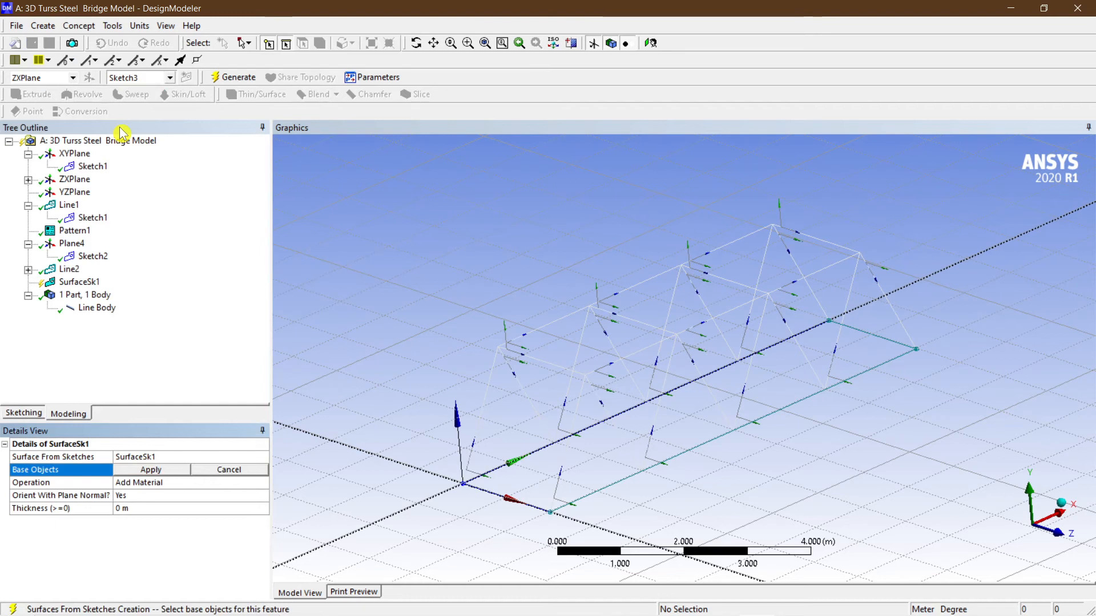
{"action": "left_click", "coordinate": [93, 256]}
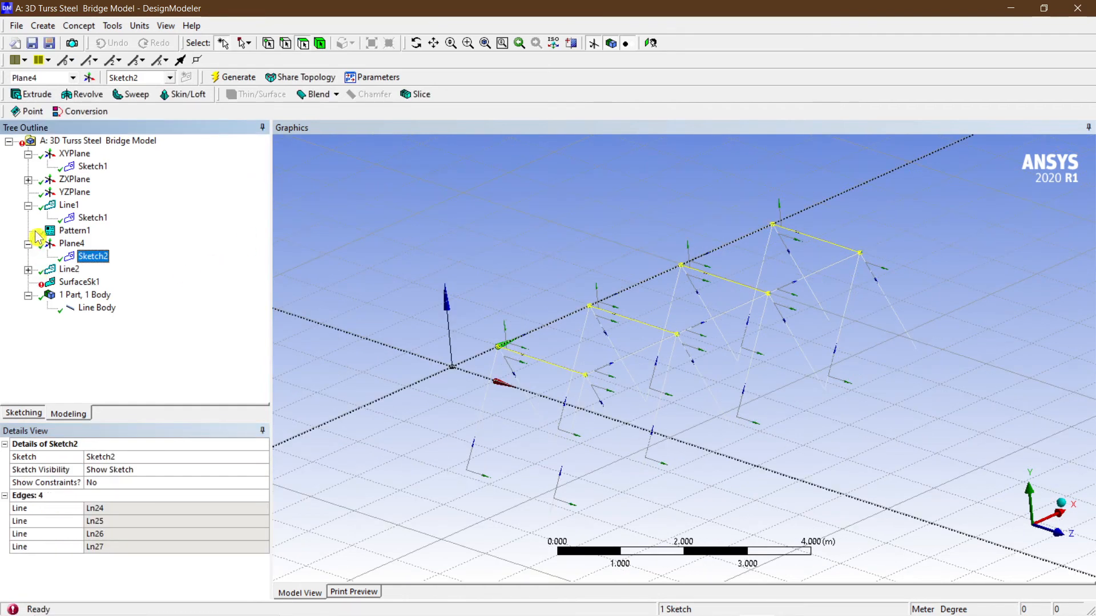
Create a Surfaces From Sketches feature from Sketch3 on ZXPlane and generate the deck surface.
{"action": "left_click", "coordinate": [67, 193]}
{"action": "left_click", "coordinate": [70, 180]}
{"action": "left_click", "coordinate": [87, 193]}
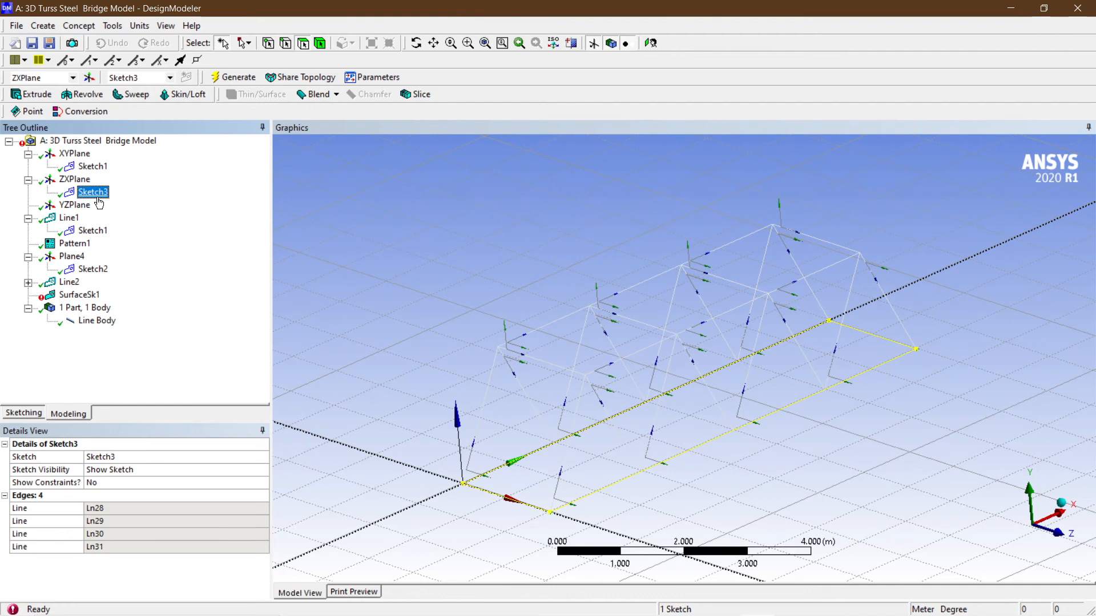
{"action": "left_click", "coordinate": [79, 26]}
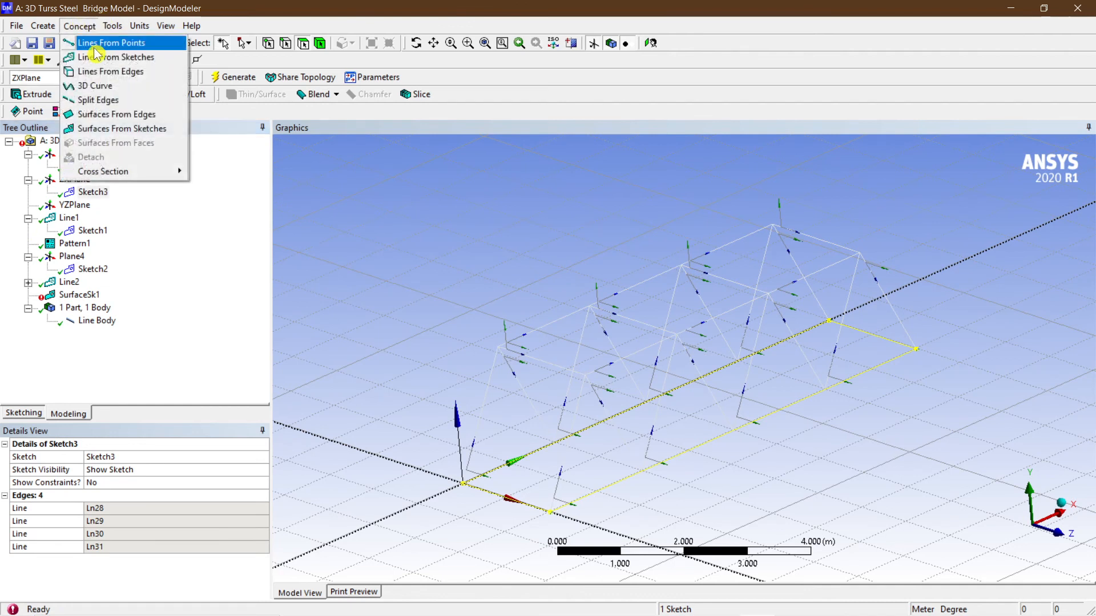
{"action": "left_click", "coordinate": [106, 133]}
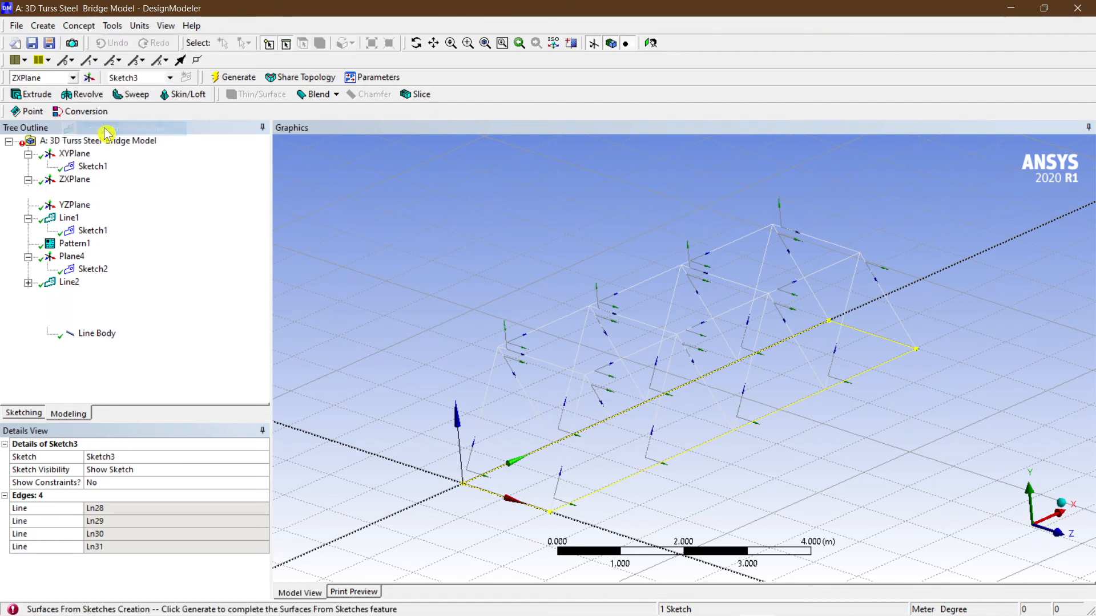
{"action": "left_click", "coordinate": [151, 470]}
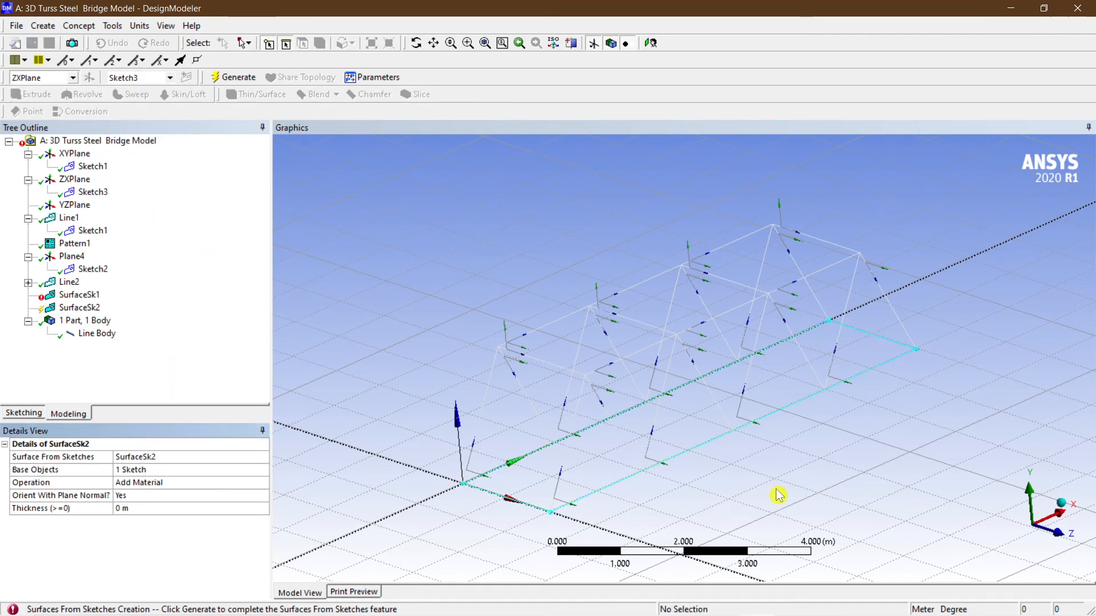
{"action": "left_click", "coordinate": [91, 297]}
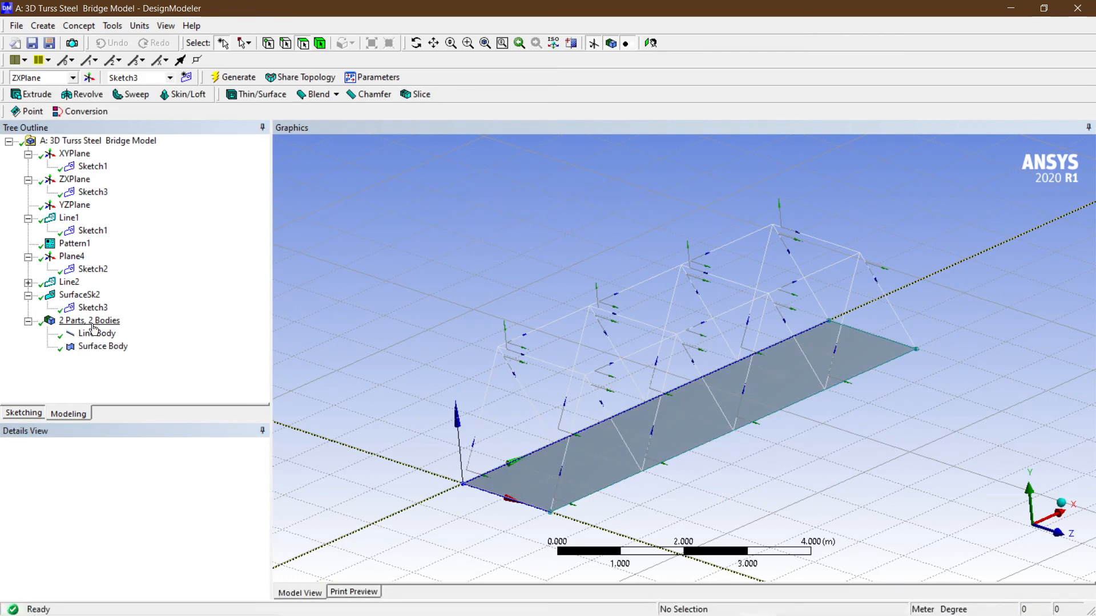
{"action": "left_click", "coordinate": [88, 308]}
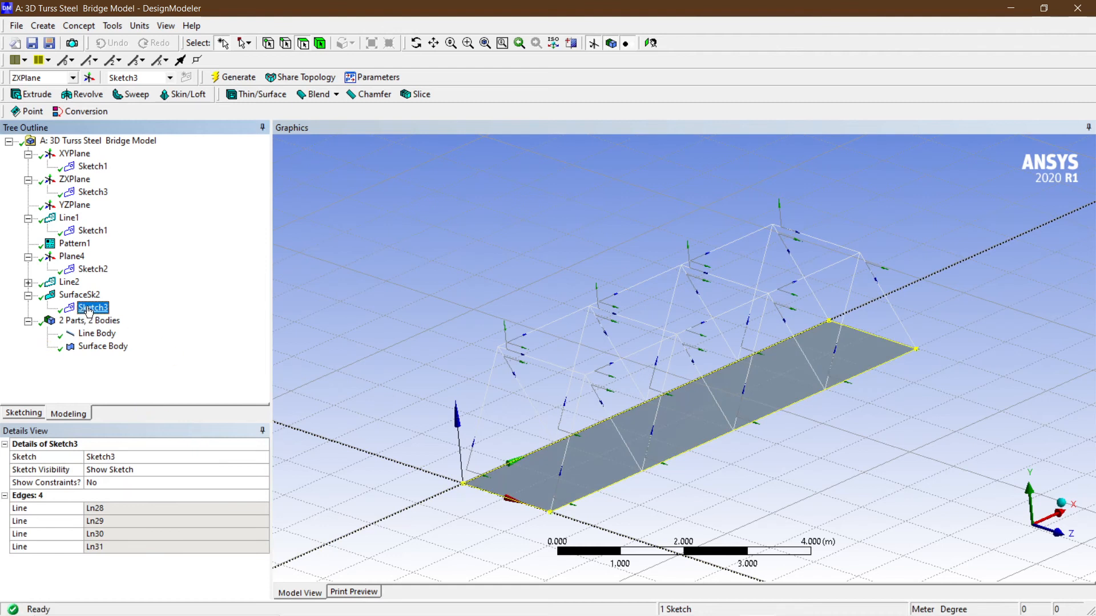
{"action": "right_click", "coordinate": [88, 309]}
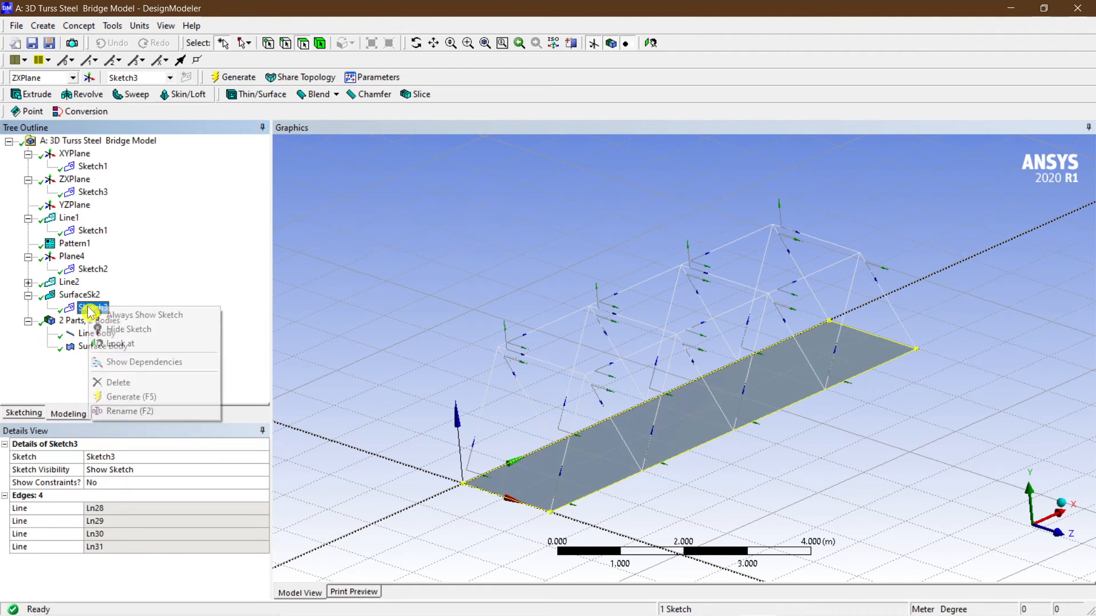
{"action": "left_click", "coordinate": [174, 282]}
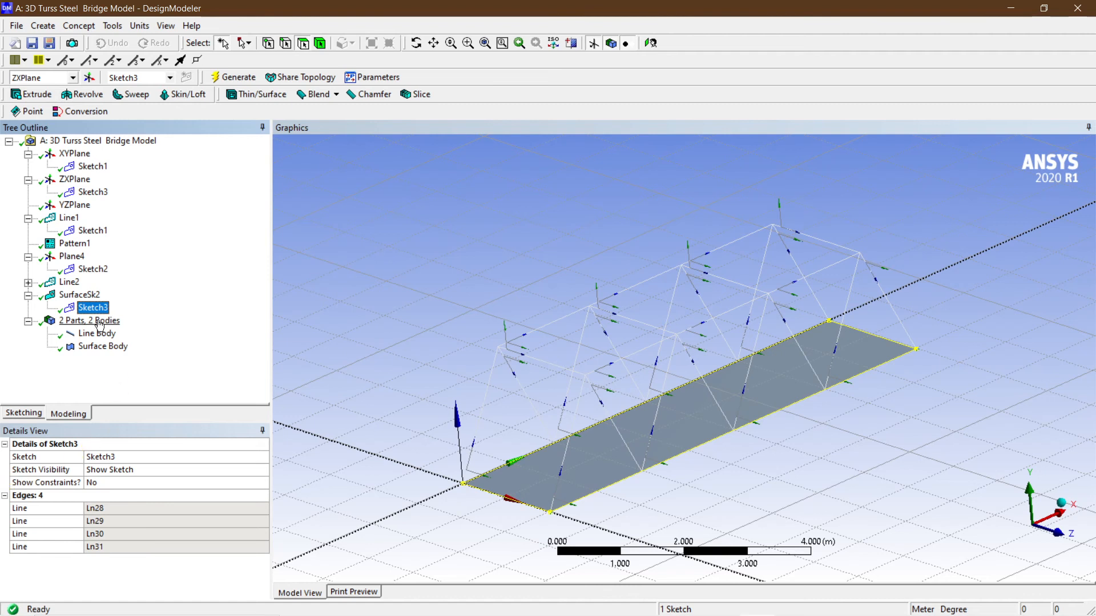
Set the deck surface feature's thickness to 0.01 m and generate it.
{"action": "left_click", "coordinate": [87, 294]}
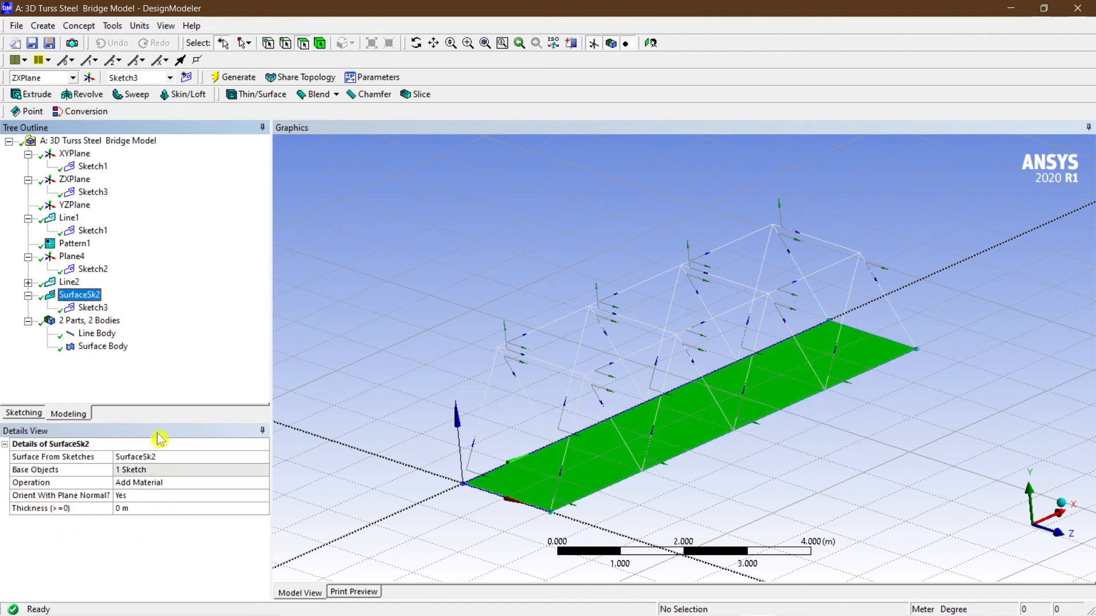
{"action": "left_click", "coordinate": [137, 507]}
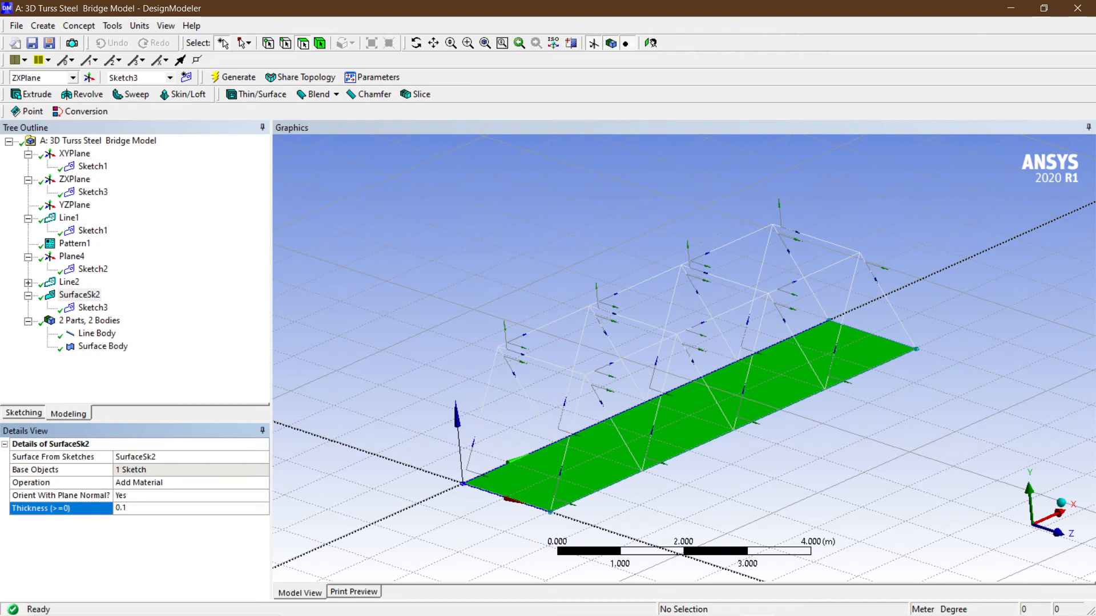
{"action": "key", "text": "BackSpace"}
{"action": "type", "text": "01"}
{"action": "key", "text": "Return"}
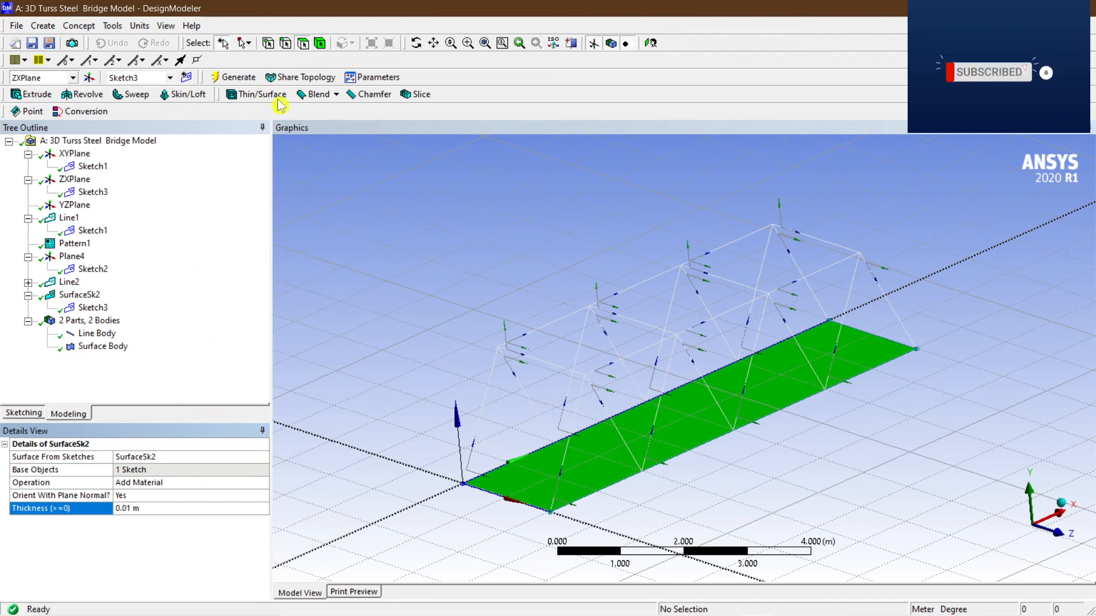
{"action": "left_click", "coordinate": [241, 77]}
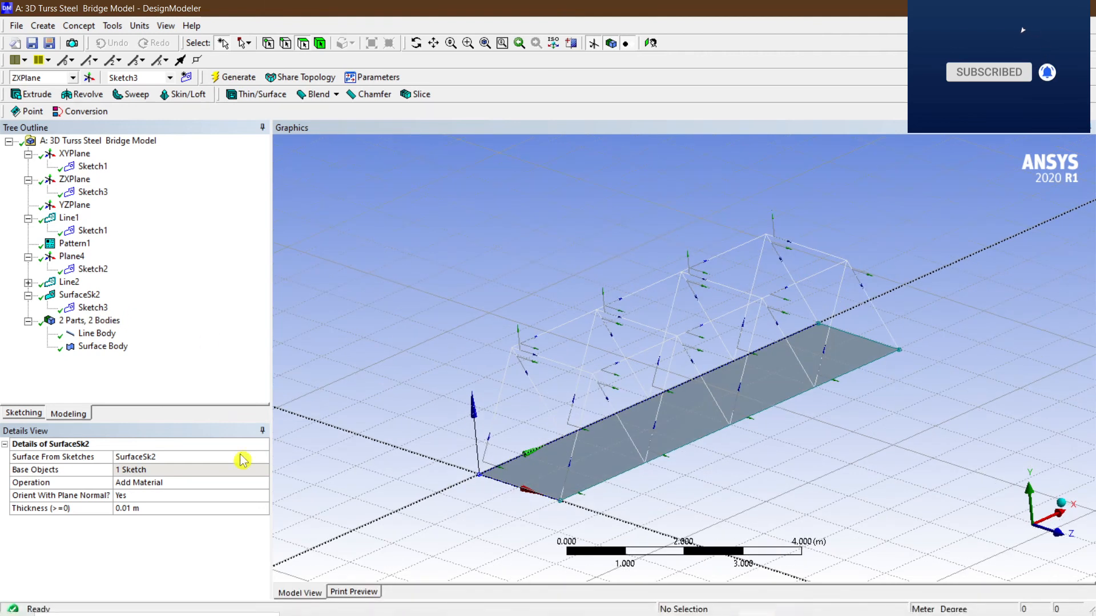
Set the deck surface feature's thickness to 0.1 m and regenerate.
{"action": "left_click", "coordinate": [146, 509]}
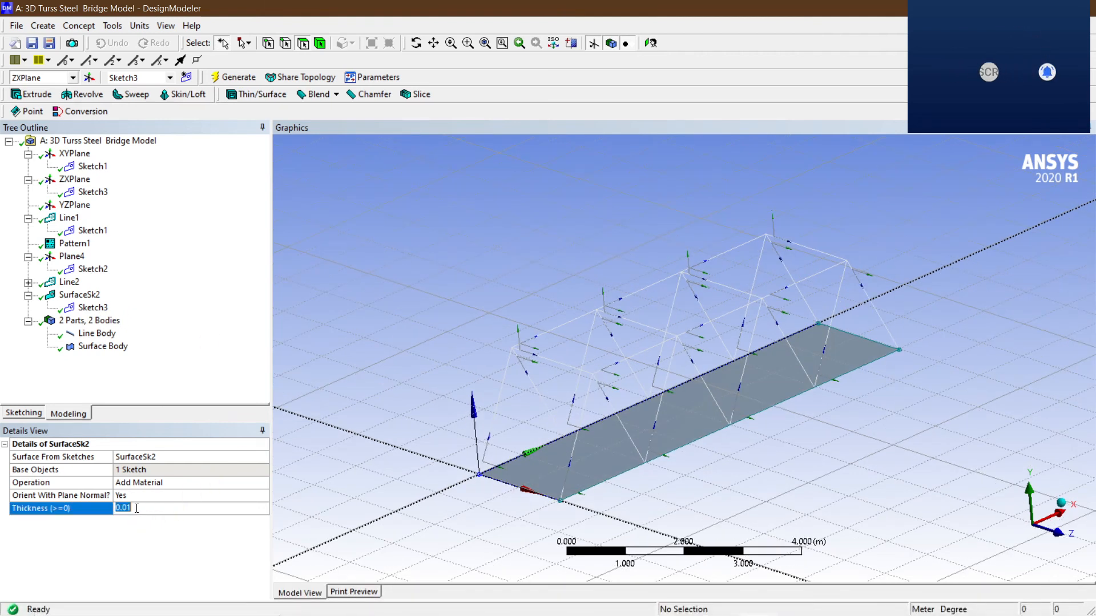
{"action": "type", "text": "0."}
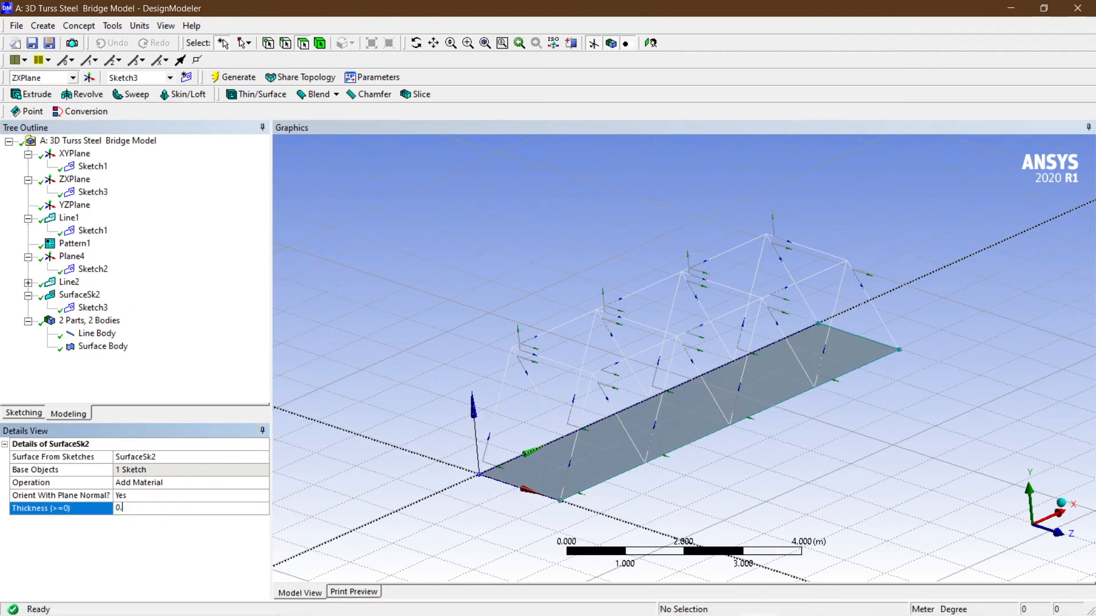
{"action": "type", "text": "1"}
{"action": "key", "text": "Return"}
{"action": "left_click", "coordinate": [232, 80]}
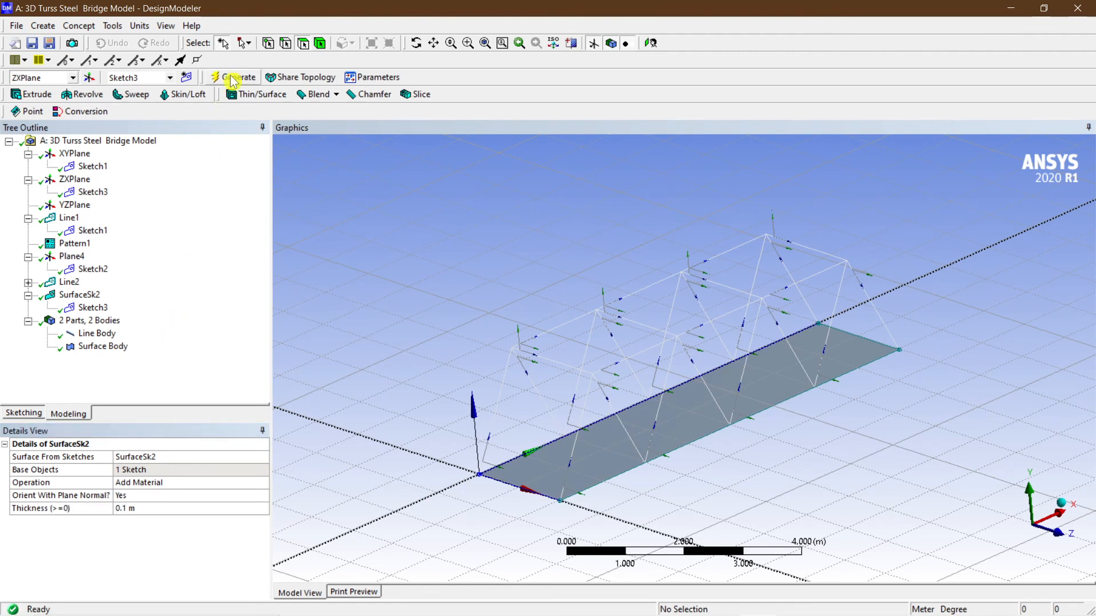
Inspect the line body and surface body and open the line body's cross-section options.
{"action": "left_click", "coordinate": [92, 335]}
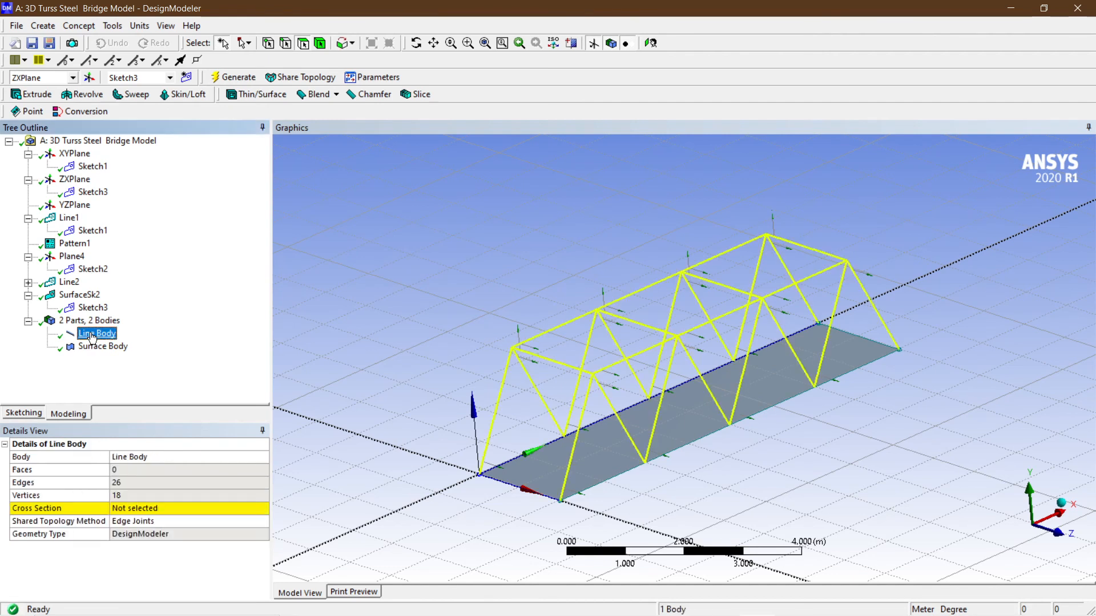
{"action": "left_click", "coordinate": [100, 347]}
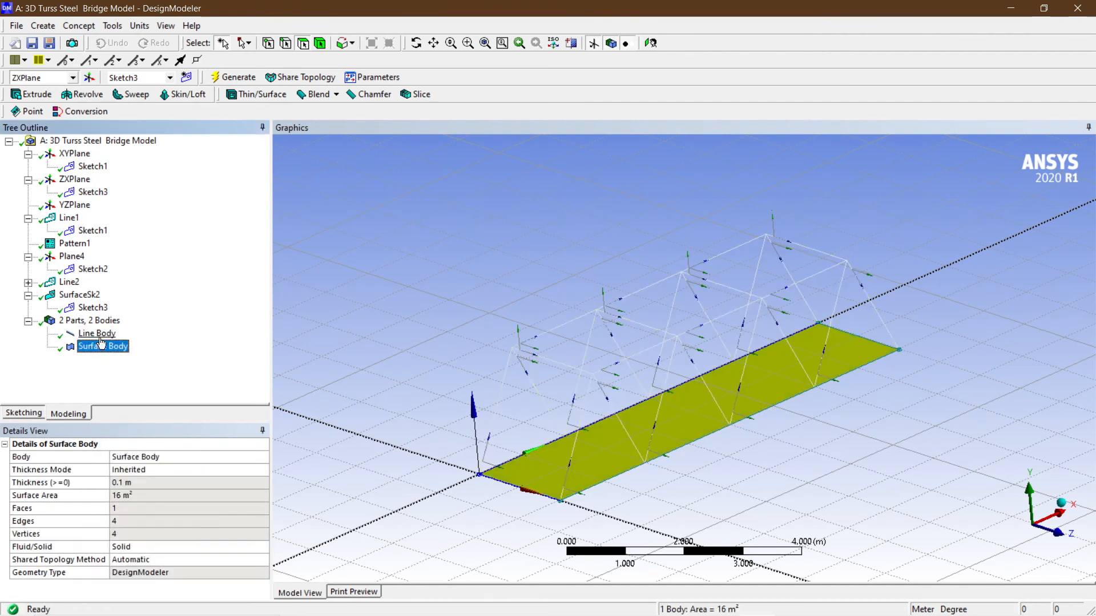
{"action": "left_click", "coordinate": [97, 336]}
{"action": "left_click", "coordinate": [100, 346]}
{"action": "left_click", "coordinate": [97, 335]}
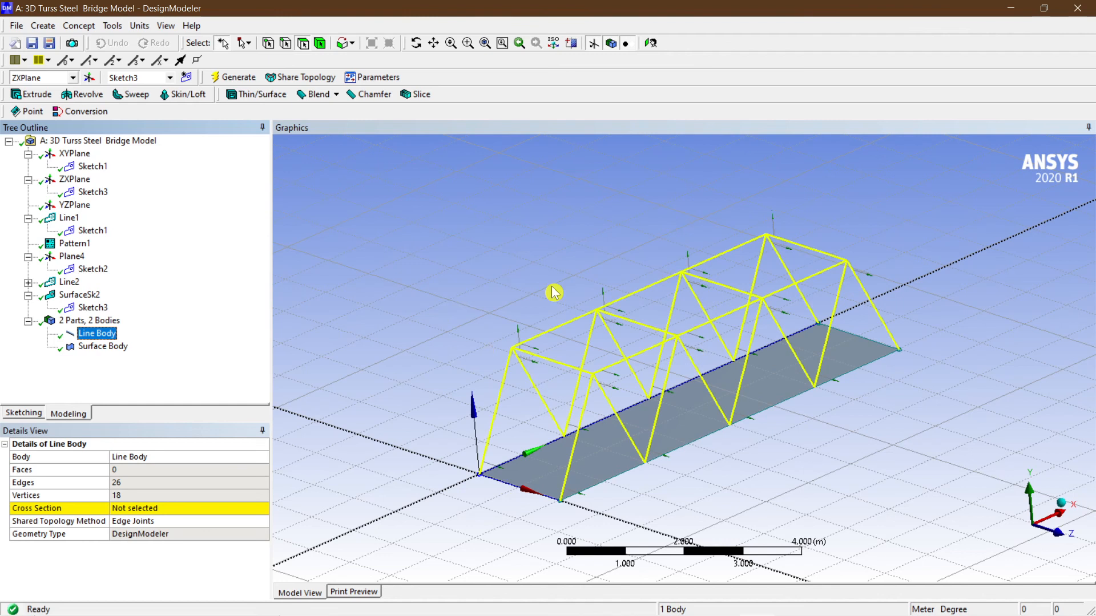
{"action": "left_click", "coordinate": [189, 515]}
{"action": "left_click", "coordinate": [262, 508]}
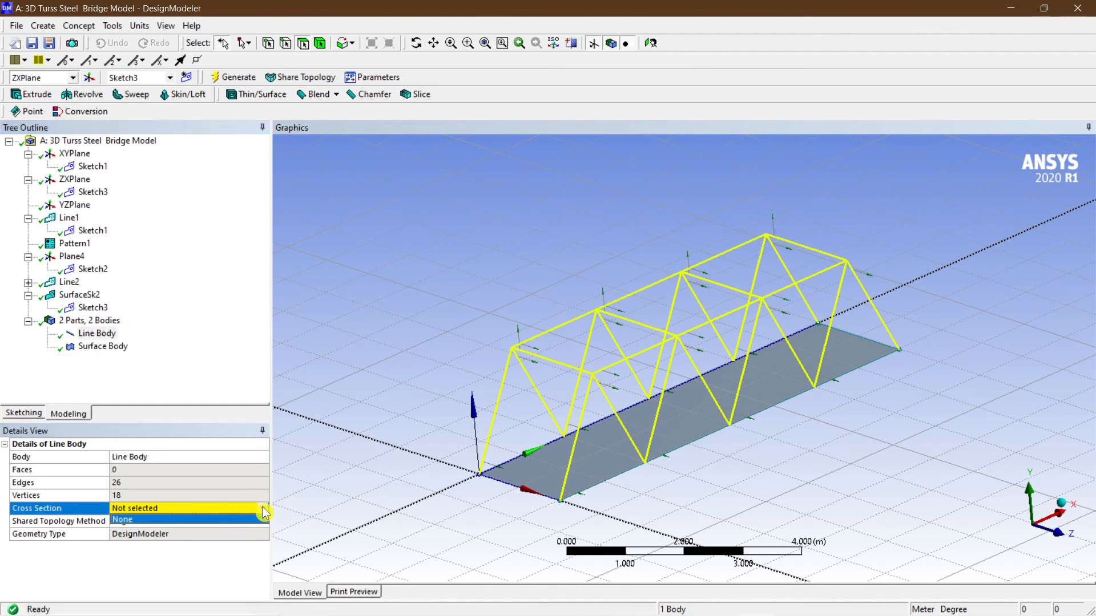
{"action": "left_click", "coordinate": [238, 348]}
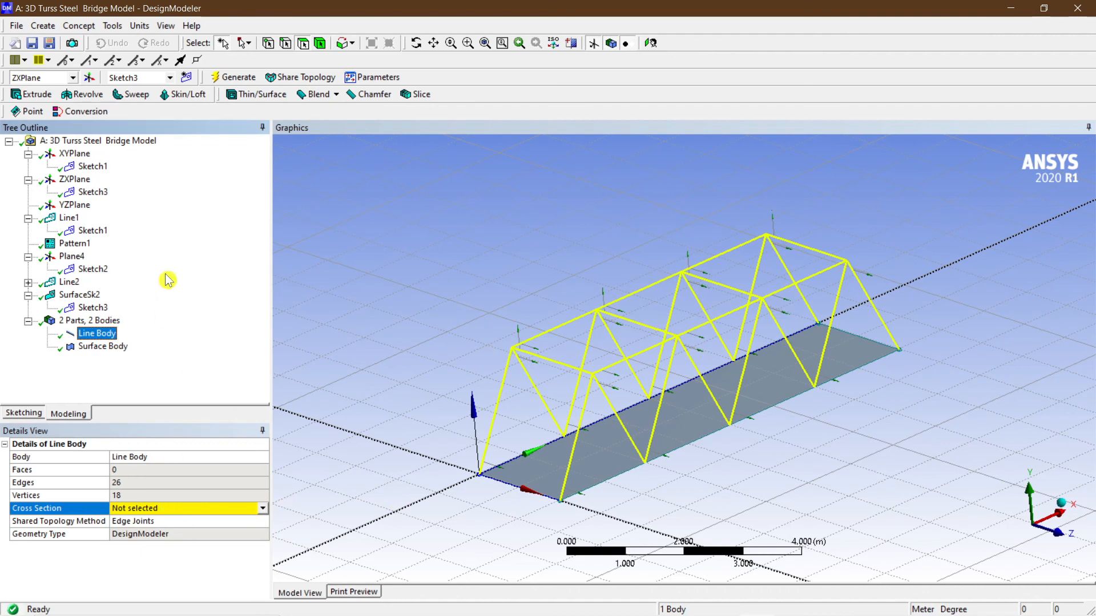
Add a rectangular cross section to the model.
{"action": "left_click", "coordinate": [48, 25]}
{"action": "mouse_move", "coordinate": [79, 31]}
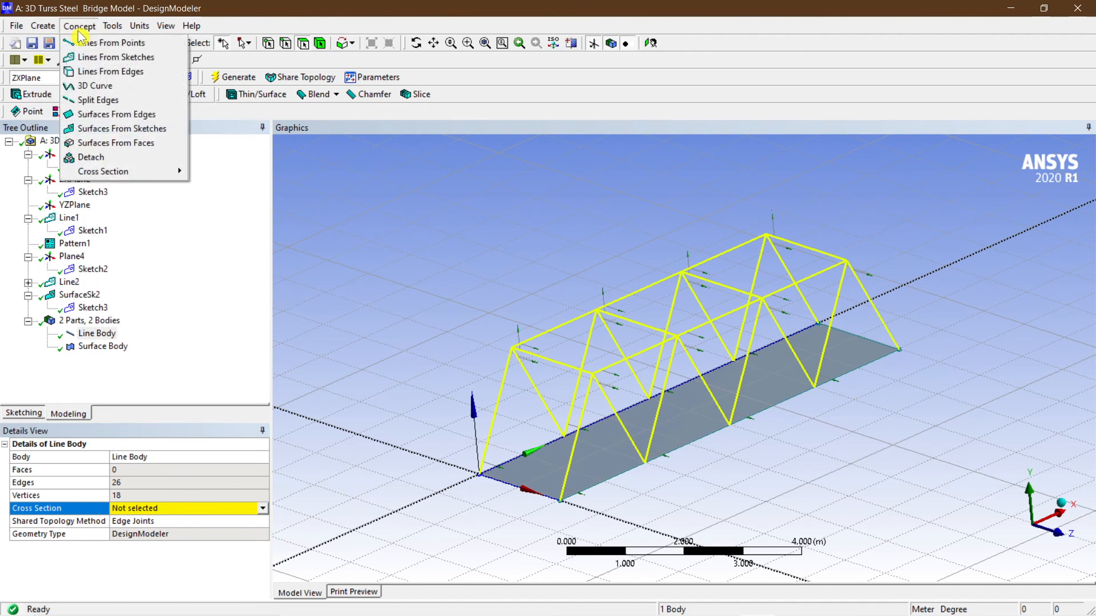
{"action": "mouse_move", "coordinate": [114, 171]}
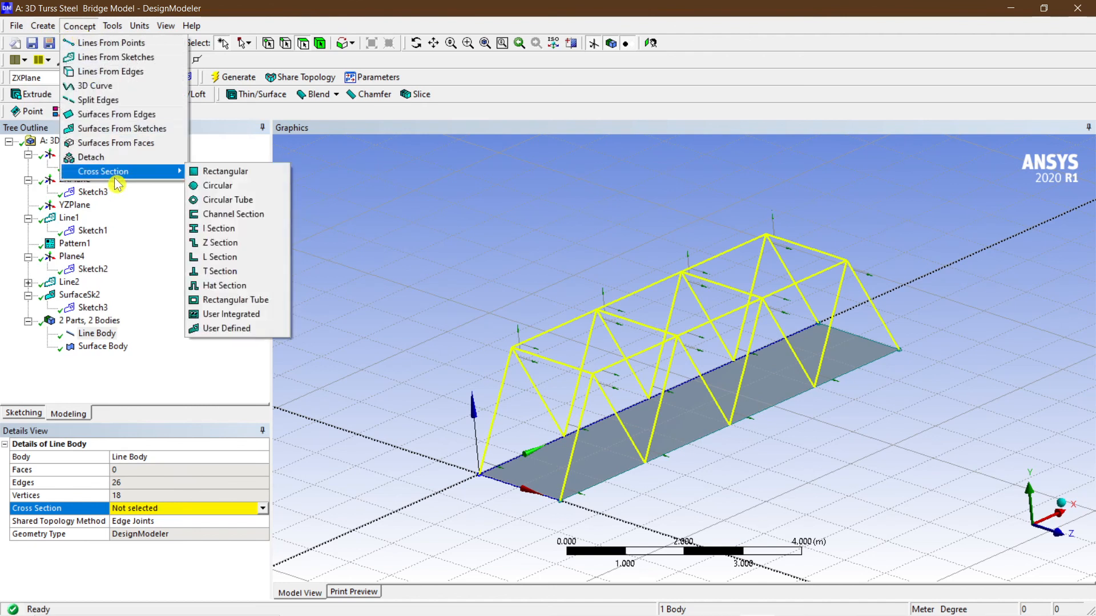
{"action": "left_click", "coordinate": [206, 173]}
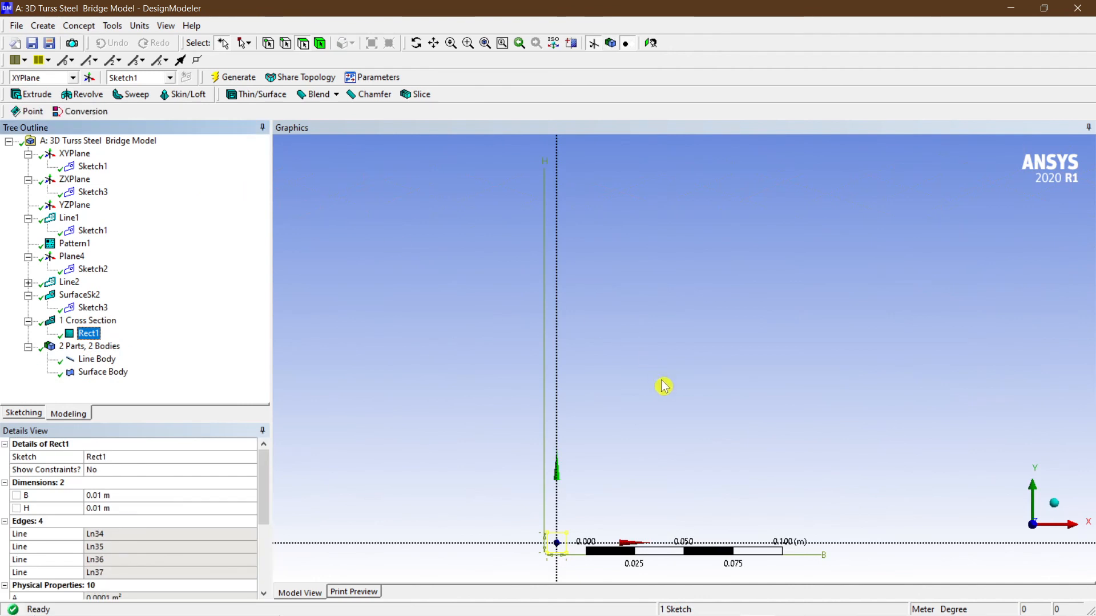
Set the rectangular cross section's B and H dimensions to 0.05 m each and generate.
{"action": "middle_click_drag", "start_coordinate": [648, 474], "coordinate": [656, 265], "text": "ctrl"}
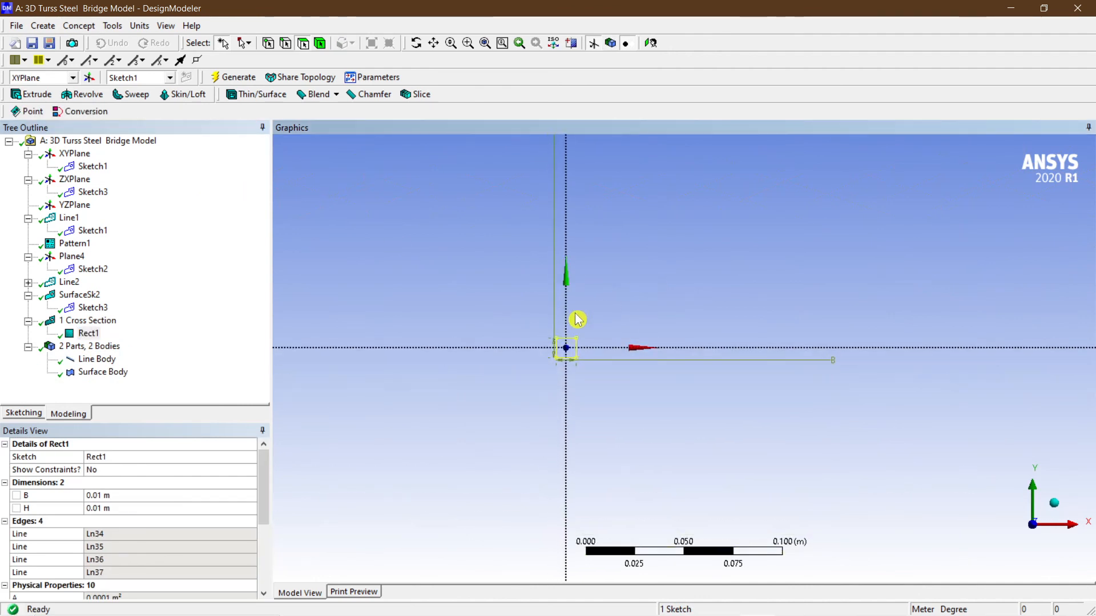
{"action": "scroll", "coordinate": [570, 322], "scroll_direction": "up", "scroll_amount": 6}
{"action": "middle_click_drag", "start_coordinate": [522, 288], "coordinate": [671, 269], "text": "ctrl"}
{"action": "scroll", "coordinate": [518, 291], "scroll_direction": "up", "scroll_amount": 4}
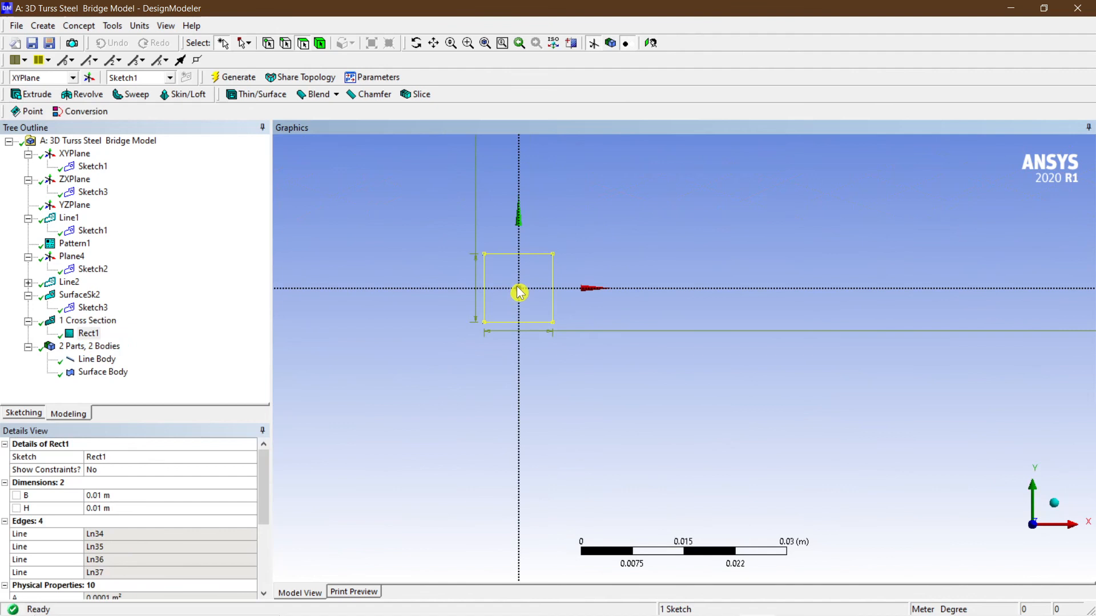
{"action": "scroll", "coordinate": [584, 257], "scroll_direction": "down", "scroll_amount": 1}
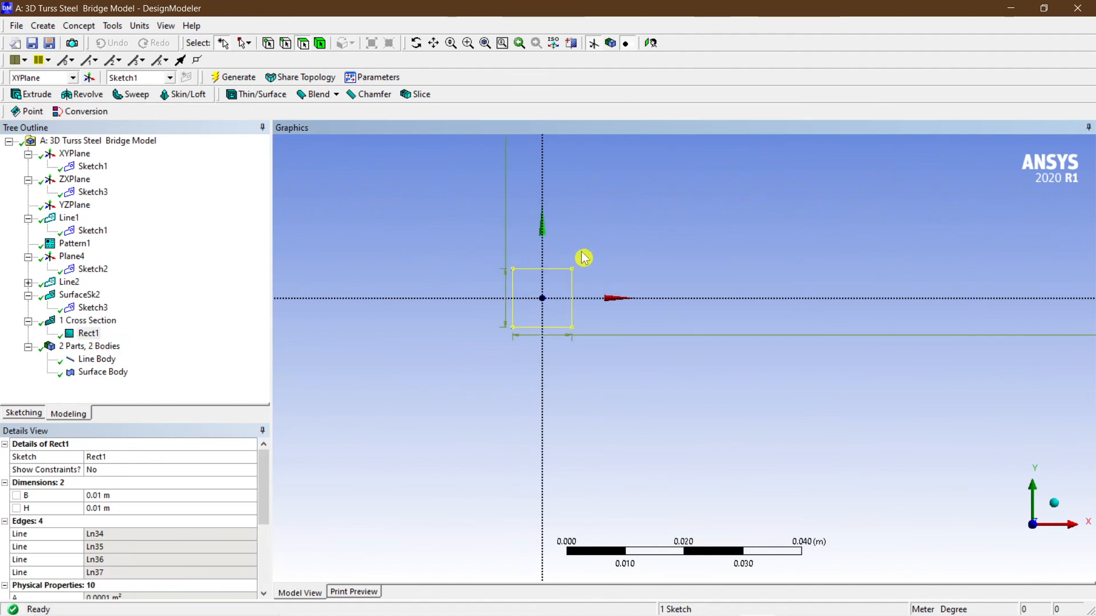
{"action": "left_click", "coordinate": [135, 495]}
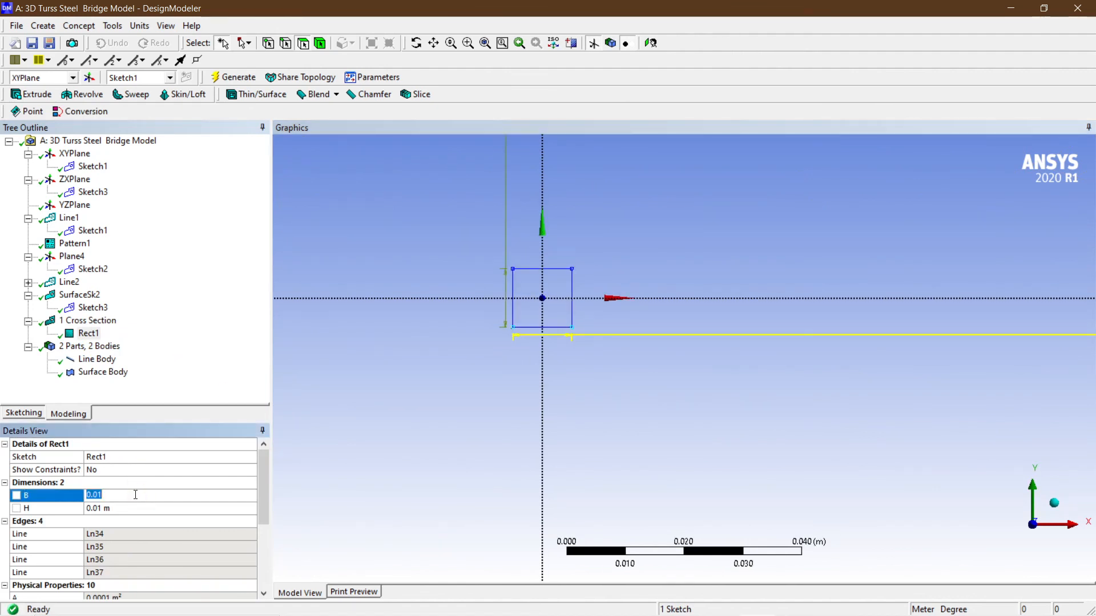
{"action": "type", "text": "0.0"}
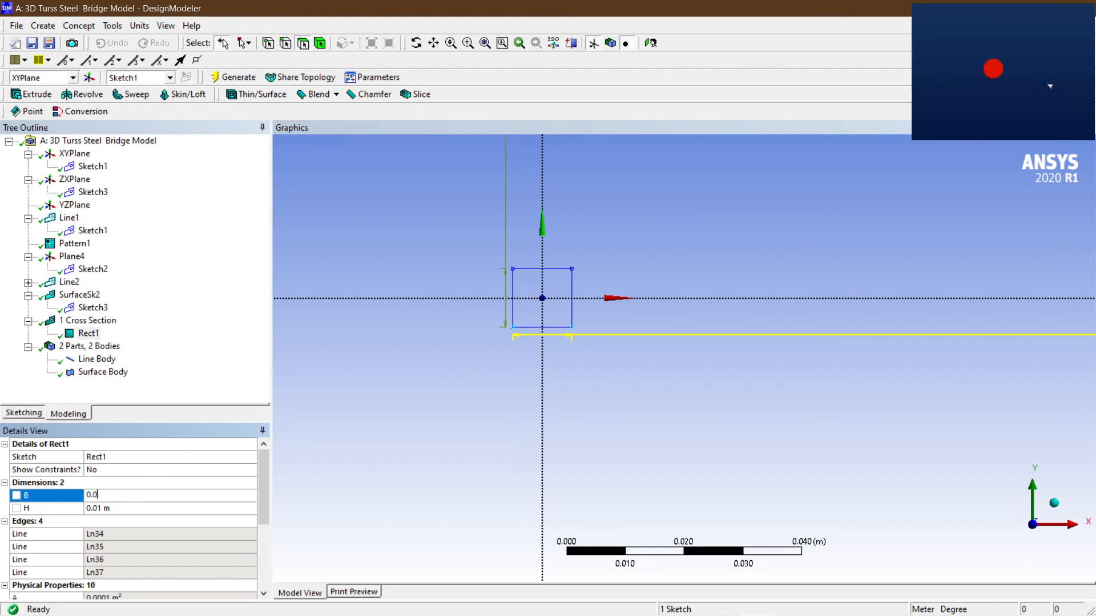
{"action": "type", "text": "5"}
{"action": "key", "text": "Return"}
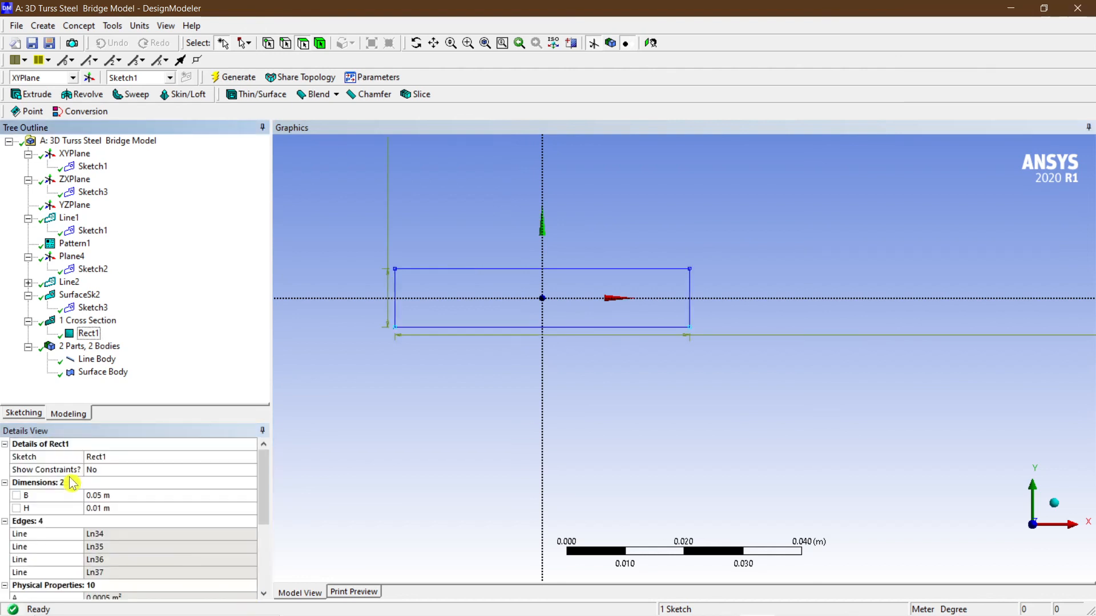
{"action": "left_click", "coordinate": [101, 509]}
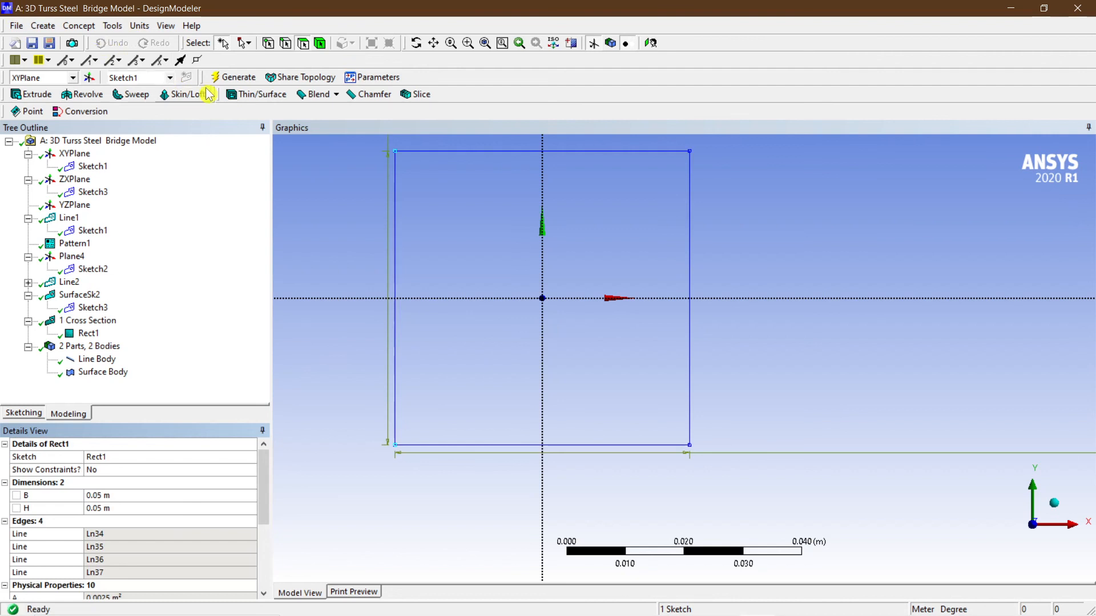
{"action": "left_click", "coordinate": [222, 80]}
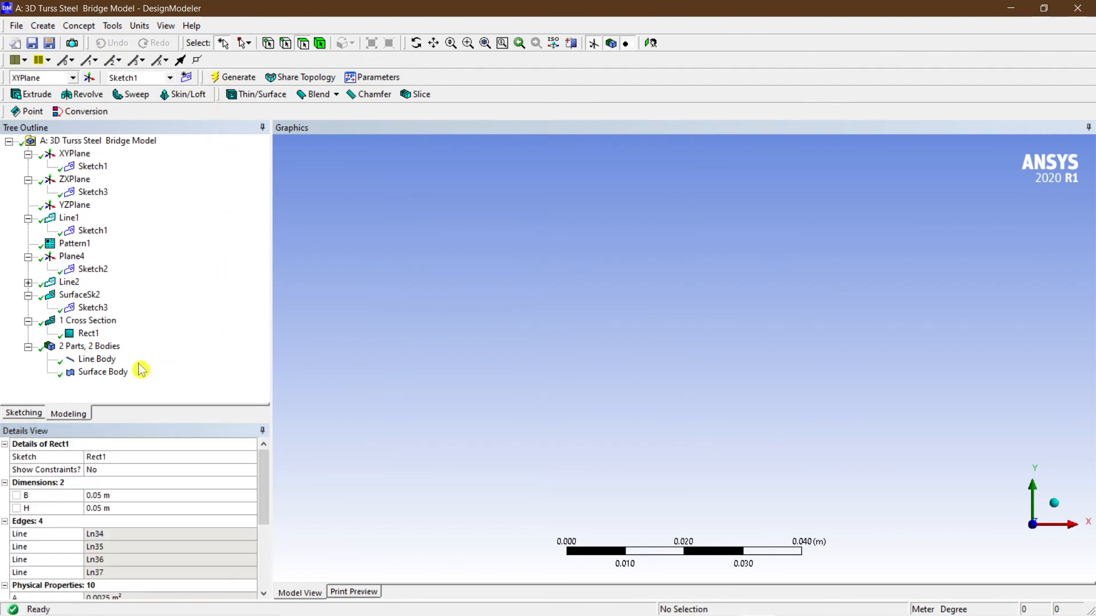
Inspect the line body, surface body, cross section and parts in the tree while orbiting the model.
{"action": "left_click", "coordinate": [97, 359]}
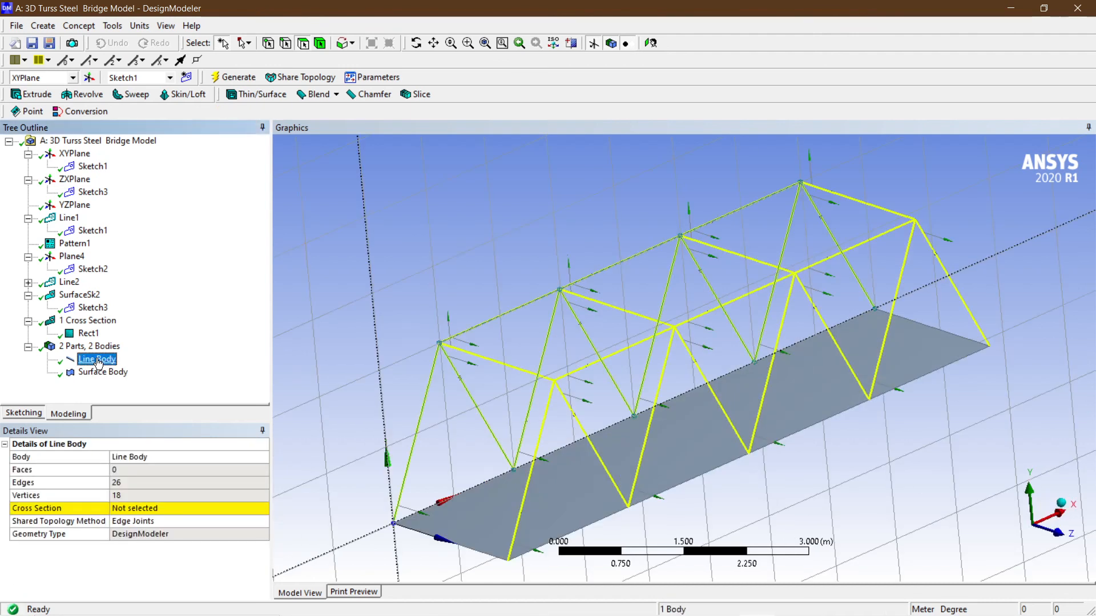
{"action": "left_click", "coordinate": [101, 373]}
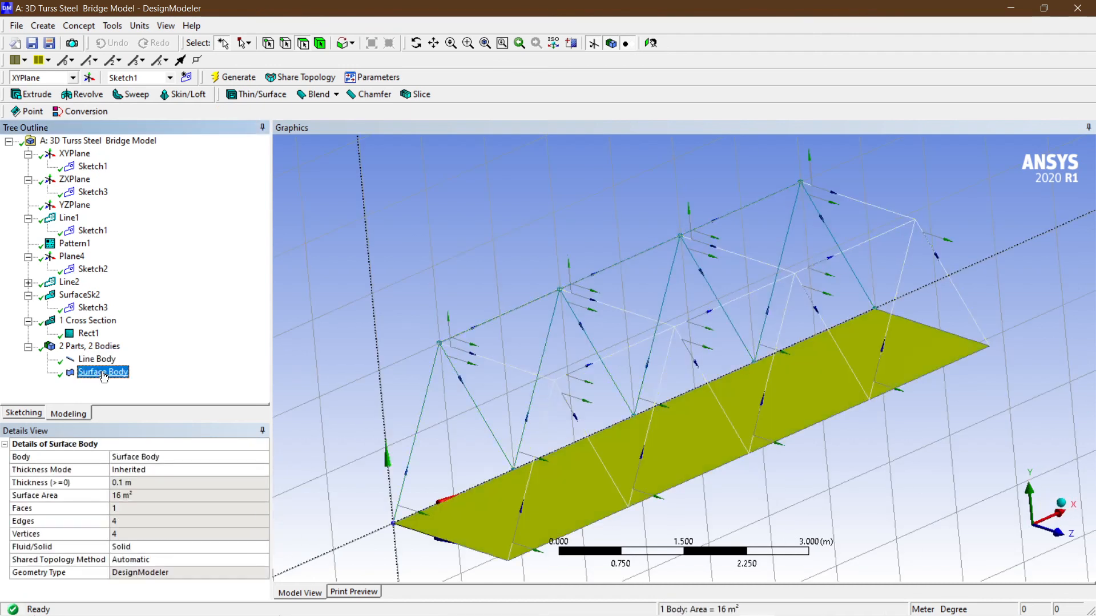
{"action": "left_click", "coordinate": [88, 334]}
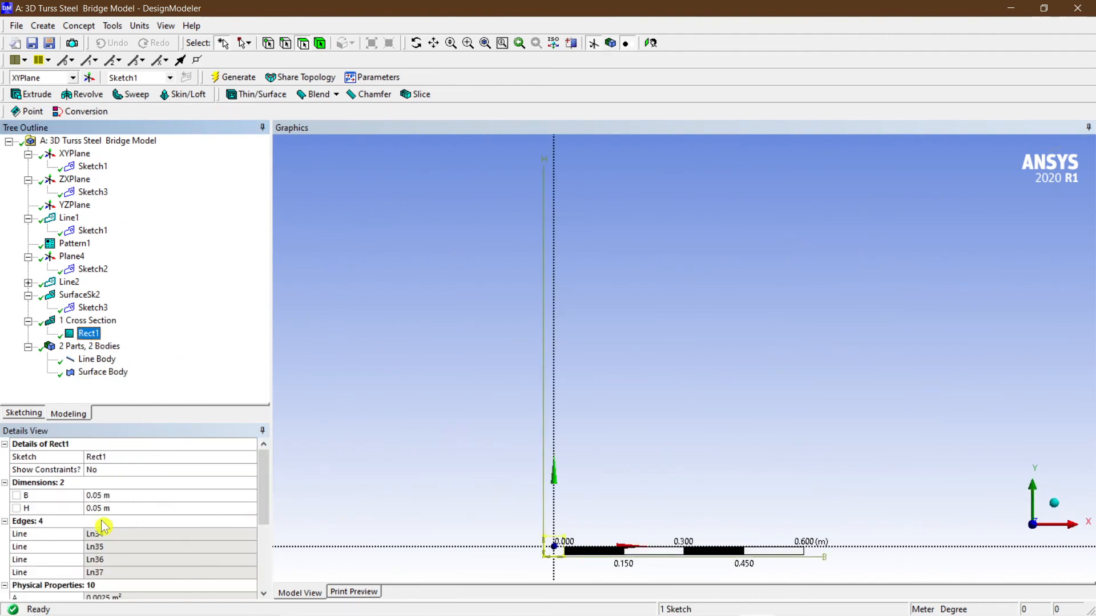
{"action": "left_click", "coordinate": [97, 360]}
{"action": "left_click", "coordinate": [90, 347]}
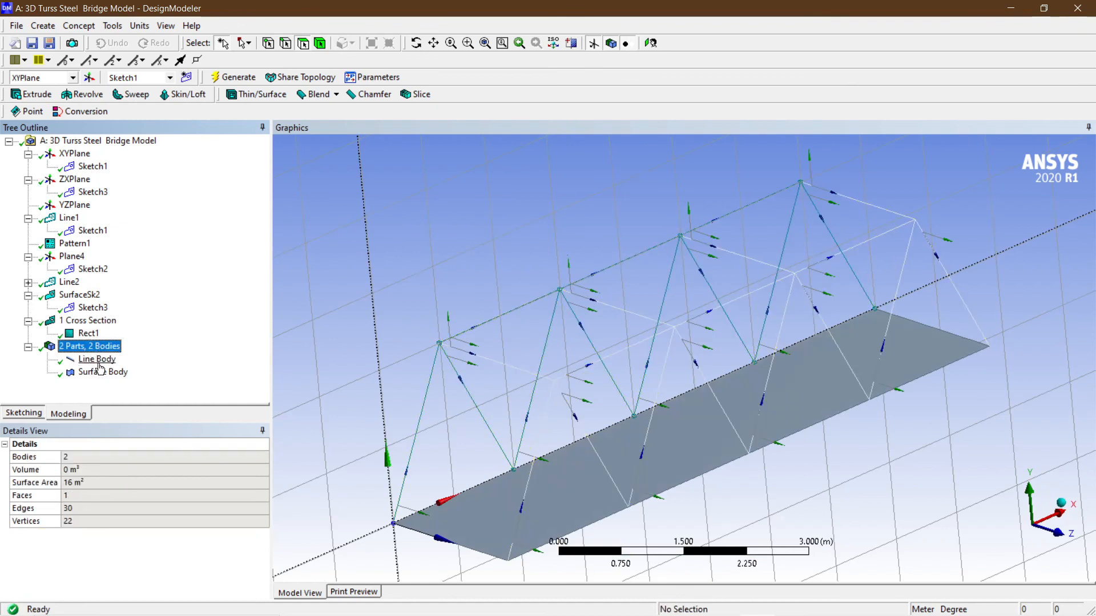
{"action": "left_click", "coordinate": [101, 372]}
{"action": "left_click", "coordinate": [97, 359]}
{"action": "left_click", "coordinate": [102, 347]}
{"action": "mouse_move", "coordinate": [543, 359]}
{"action": "middle_mouse_down"}
{"action": "mouse_move", "coordinate": [553, 379]}
{"action": "mouse_move", "coordinate": [509, 364]}
{"action": "mouse_move", "coordinate": [542, 364]}
{"action": "mouse_move", "coordinate": [531, 371]}
{"action": "middle_mouse_up"}
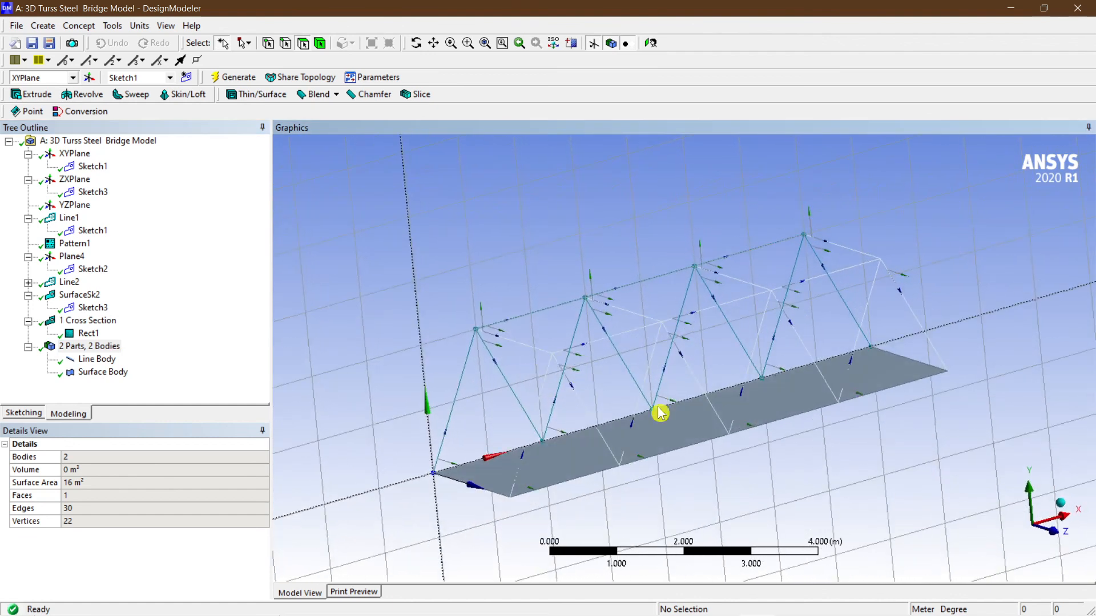
{"action": "mouse_move", "coordinate": [706, 610]}
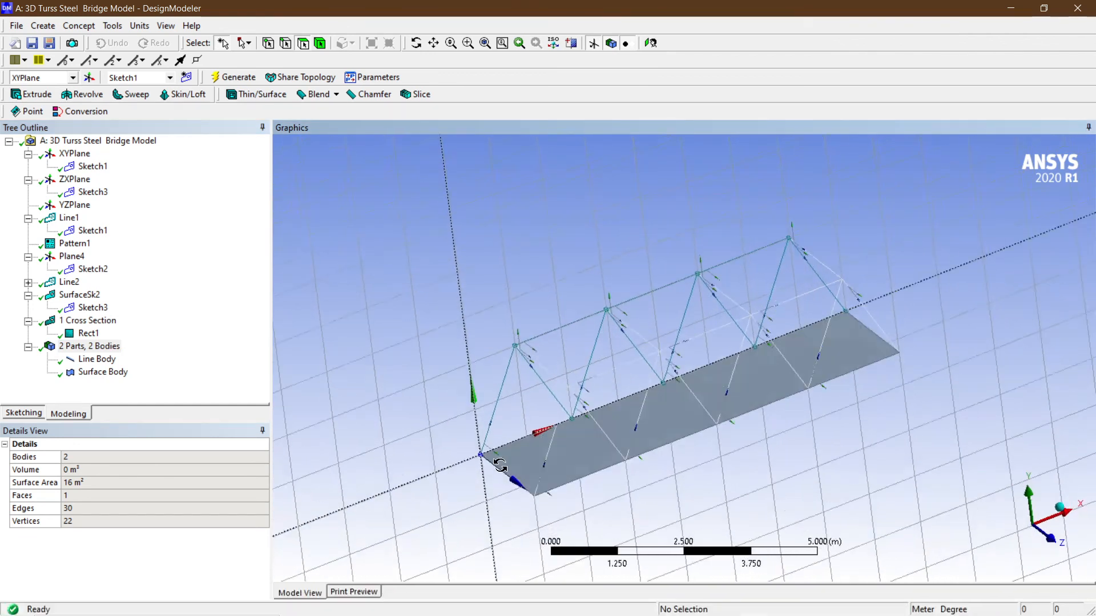
Assign the Rect1 cross section to the line body and generate.
{"action": "left_click", "coordinate": [97, 359]}
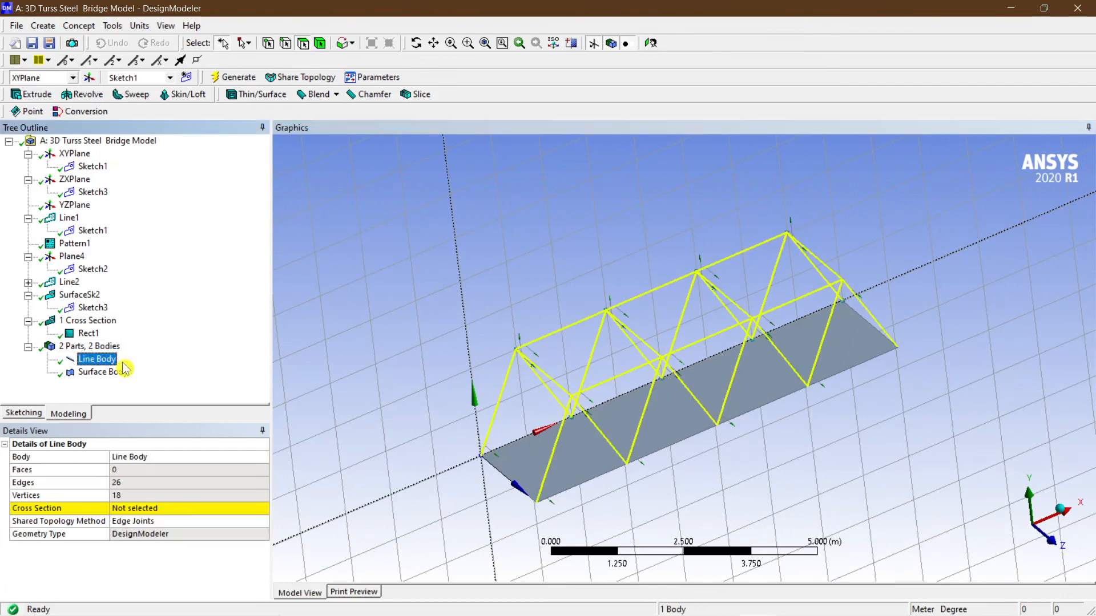
{"action": "middle_click_drag", "start_coordinate": [629, 436], "coordinate": [586, 372], "text": "ctrl"}
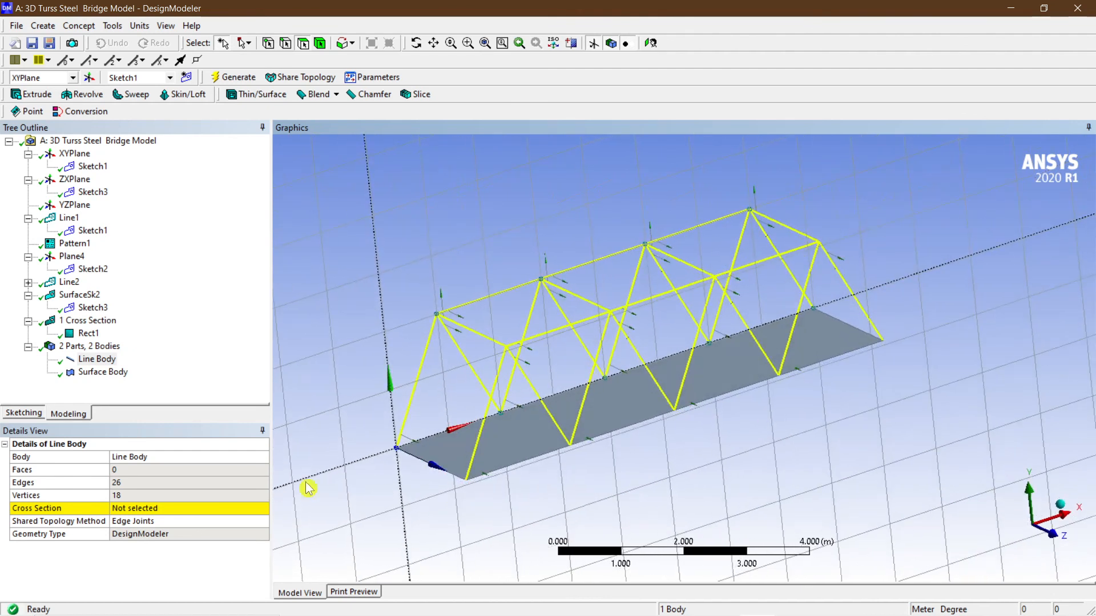
{"action": "left_click", "coordinate": [167, 508]}
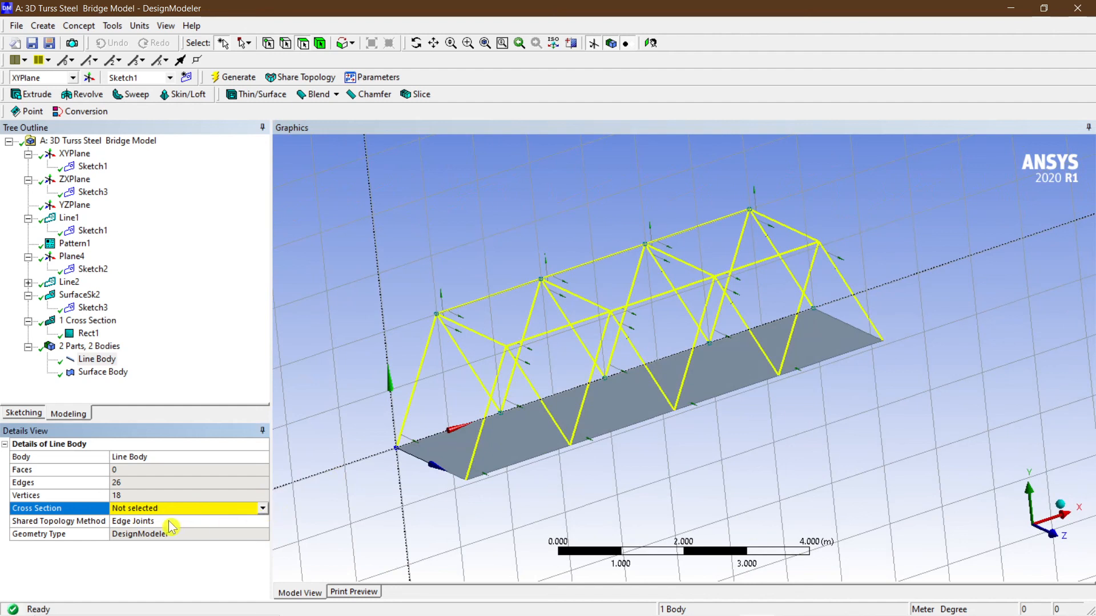
{"action": "left_click", "coordinate": [263, 510]}
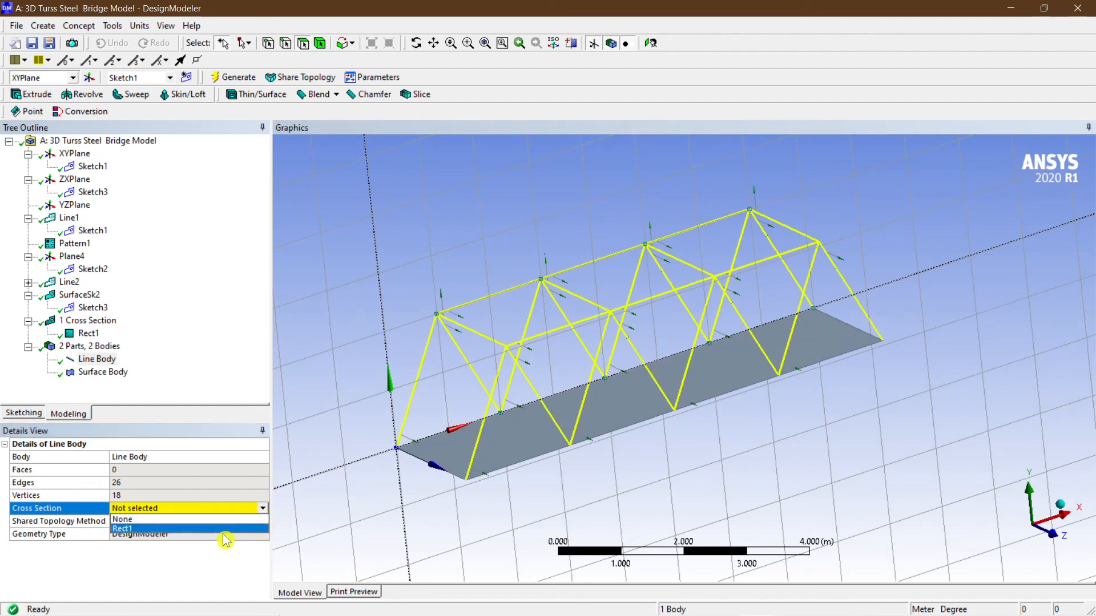
{"action": "left_click", "coordinate": [213, 529]}
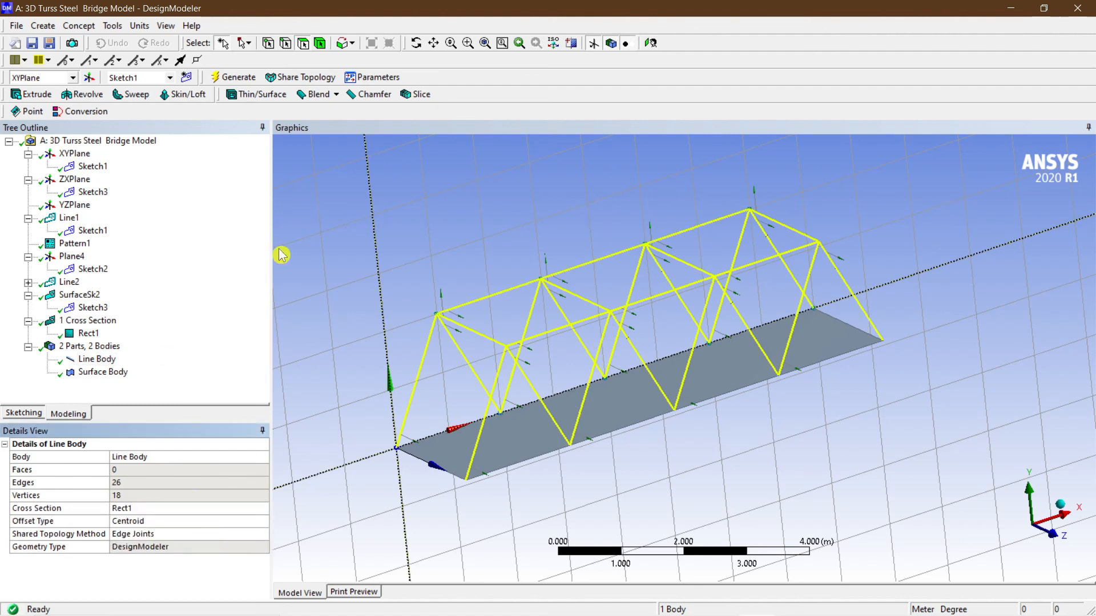
{"action": "left_click", "coordinate": [231, 79]}
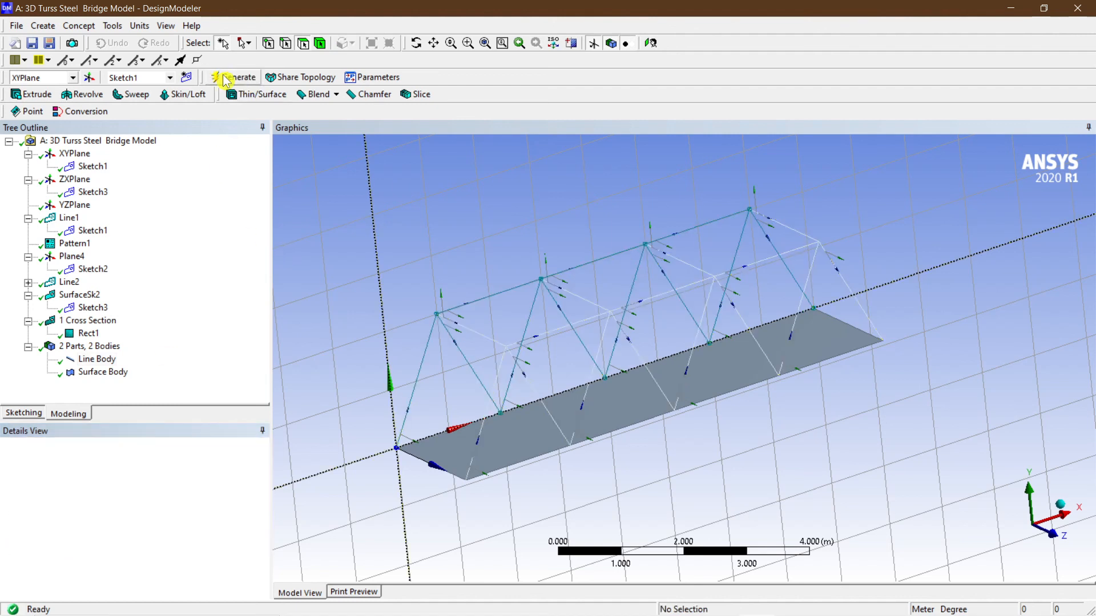
Review the line body and surface body details while zooming and orbiting the bridge.
{"action": "left_click", "coordinate": [98, 359]}
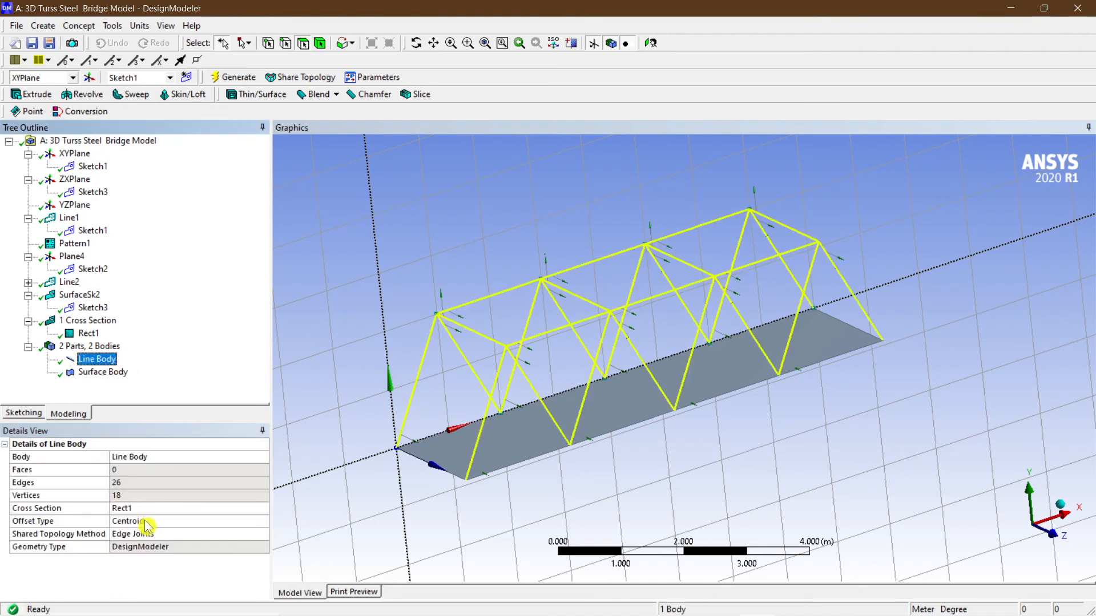
{"action": "left_click", "coordinate": [103, 372]}
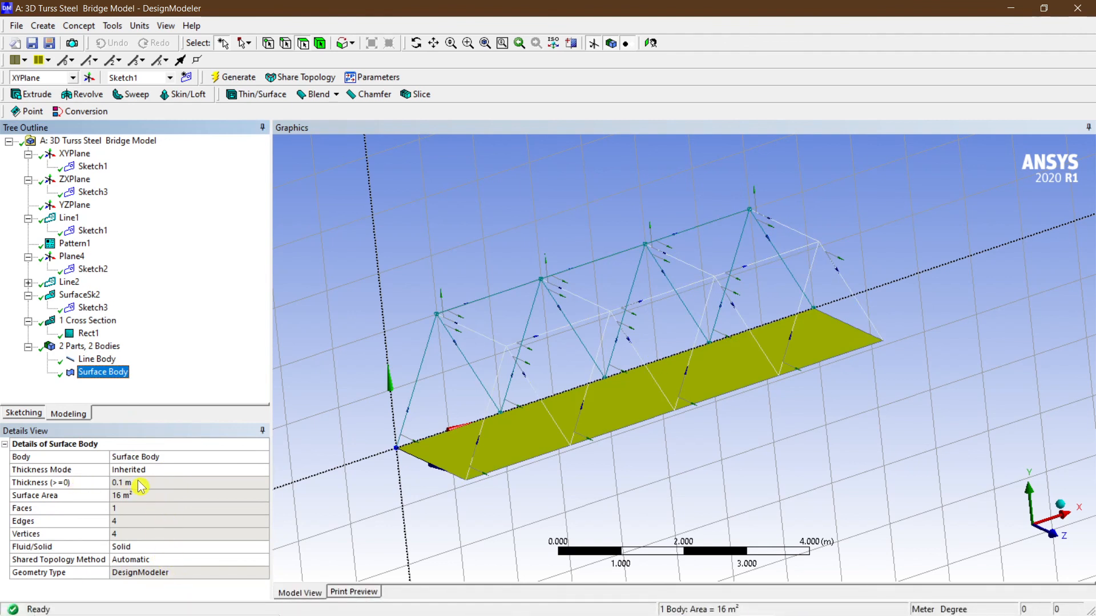
{"action": "scroll", "coordinate": [448, 416], "scroll_direction": "down", "scroll_amount": 3}
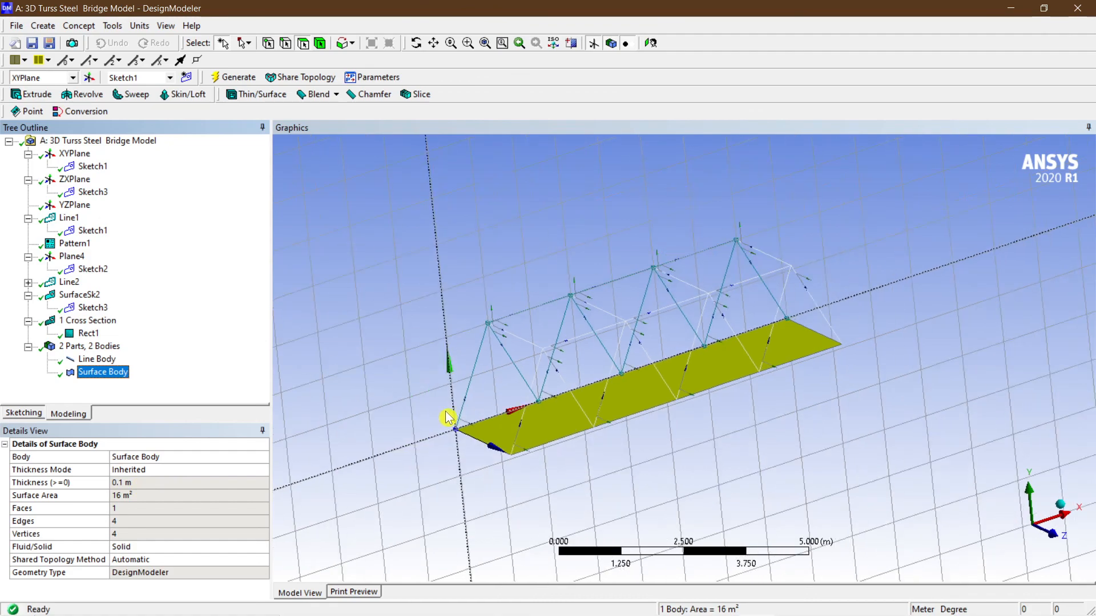
{"action": "middle_click_drag", "start_coordinate": [509, 399], "coordinate": [519, 412]}
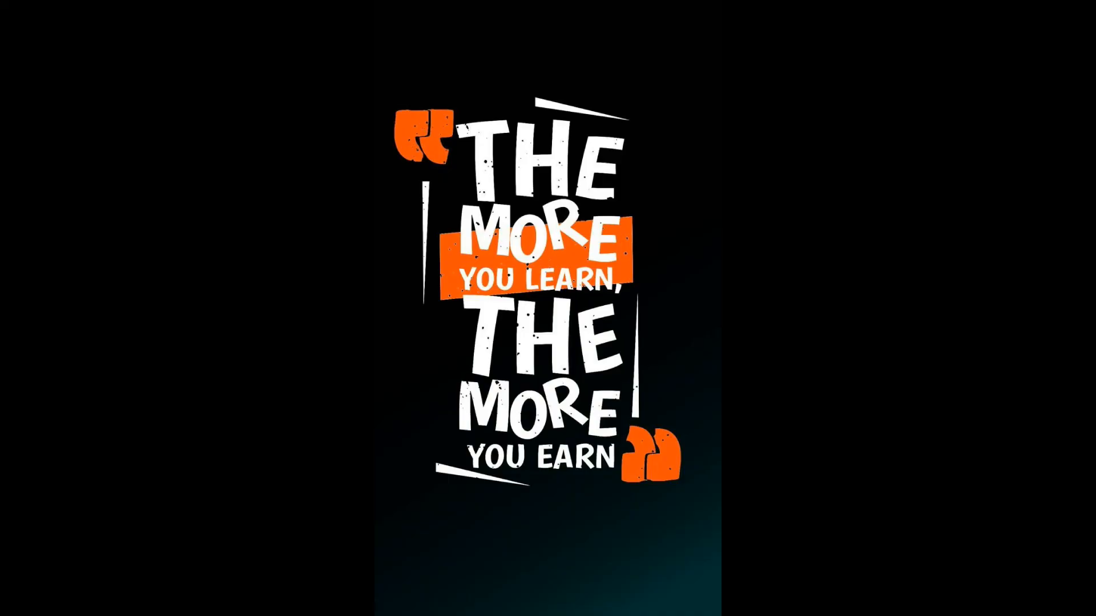